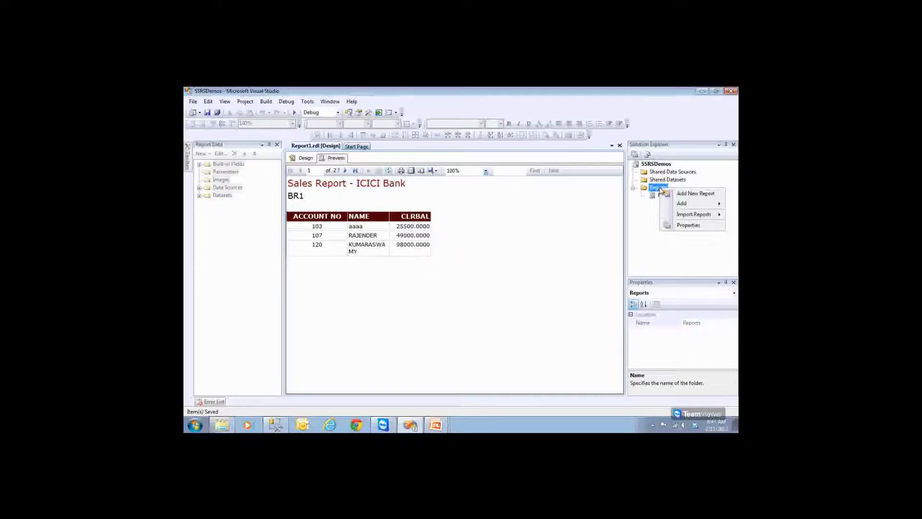
{"action": "mouse_move", "coordinate": [676, 208]}
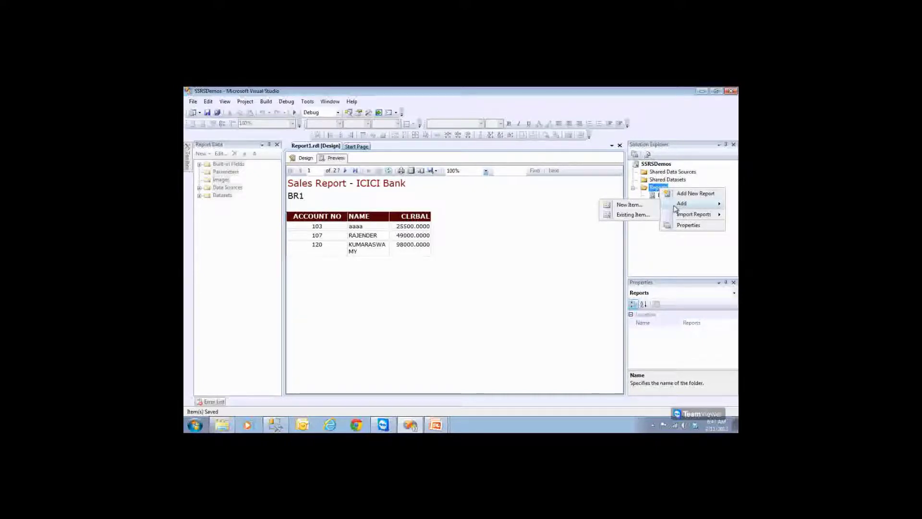
{"action": "left_click", "coordinate": [649, 206]}
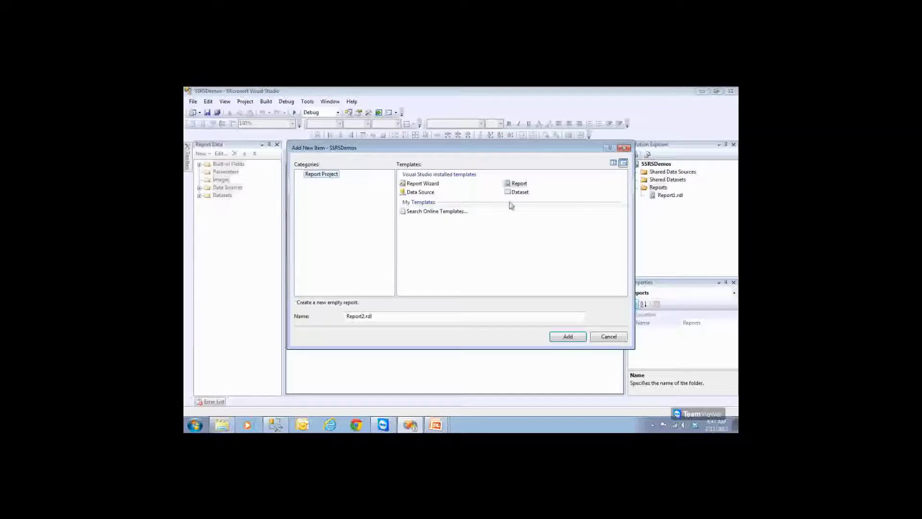
{"action": "left_click", "coordinate": [423, 187]}
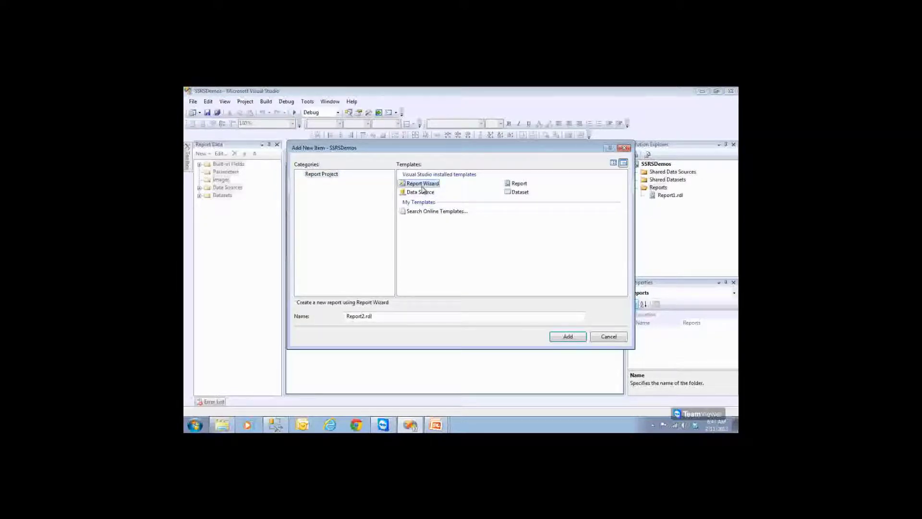
{"action": "left_click", "coordinate": [518, 185]}
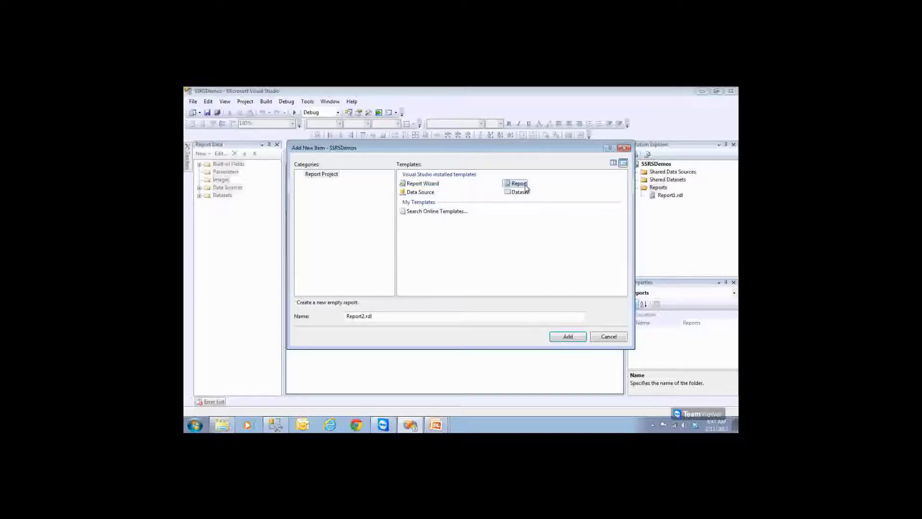
{"action": "key", "text": "Left"}
{"action": "double_click", "coordinate": [376, 315]}
{"action": "type", "text": "P"}
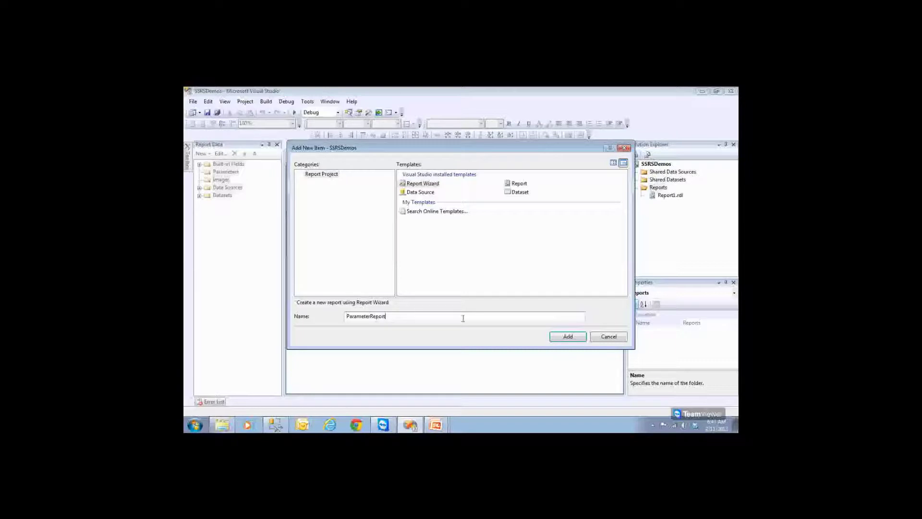
{"action": "left_click", "coordinate": [566, 337]}
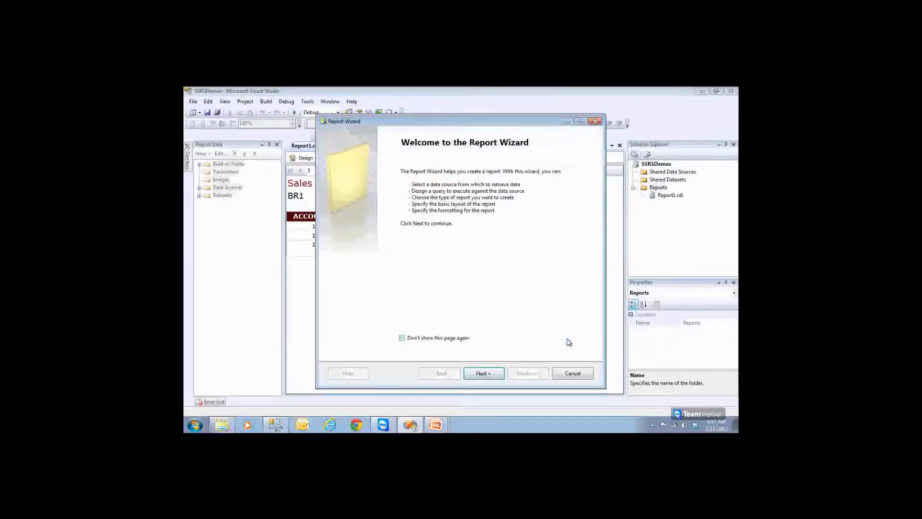
{"action": "left_click", "coordinate": [573, 373]}
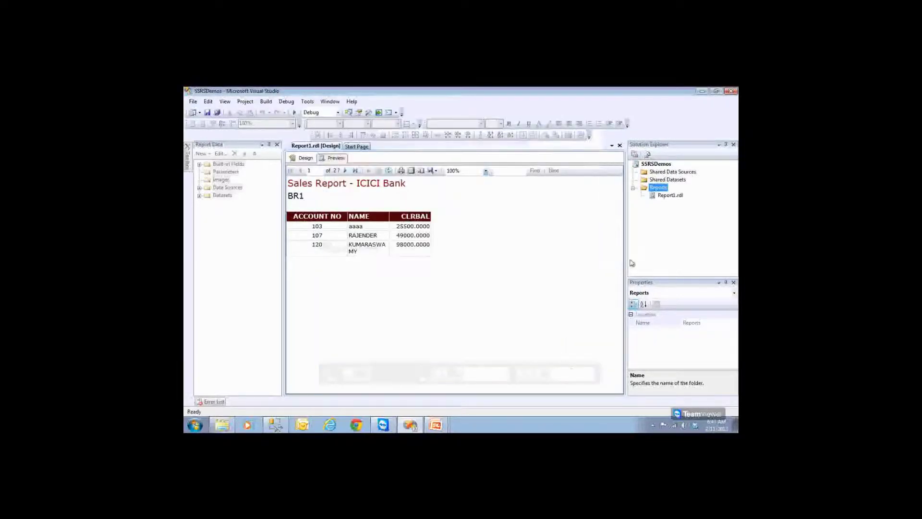
Step: Add a new empty report named ParamReport to the Reports folder using the Report template, and select it in the project
{"action": "right_click", "coordinate": [659, 187]}
{"action": "mouse_move", "coordinate": [670, 201]}
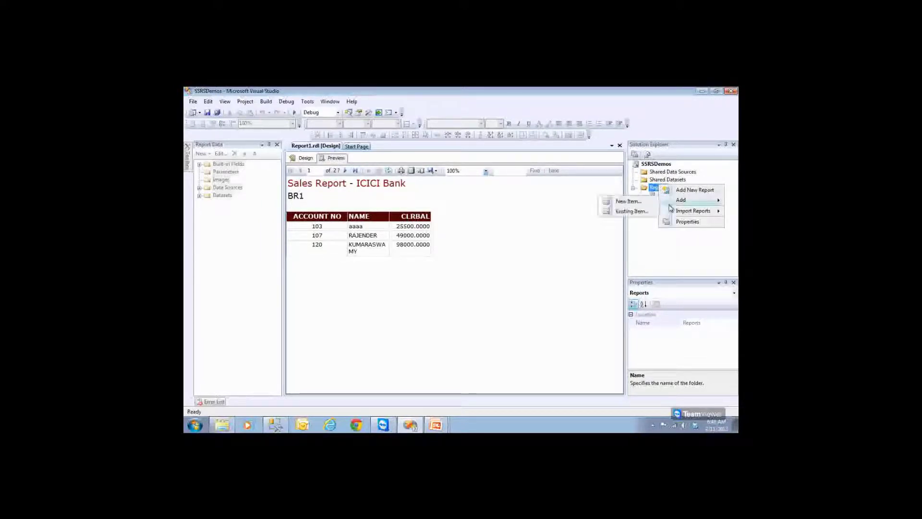
{"action": "left_click", "coordinate": [644, 201]}
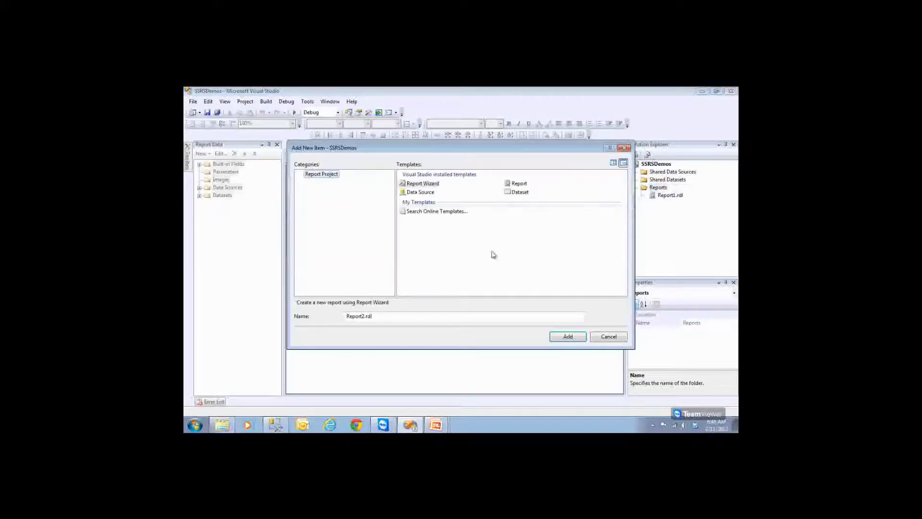
{"action": "left_click", "coordinate": [515, 184]}
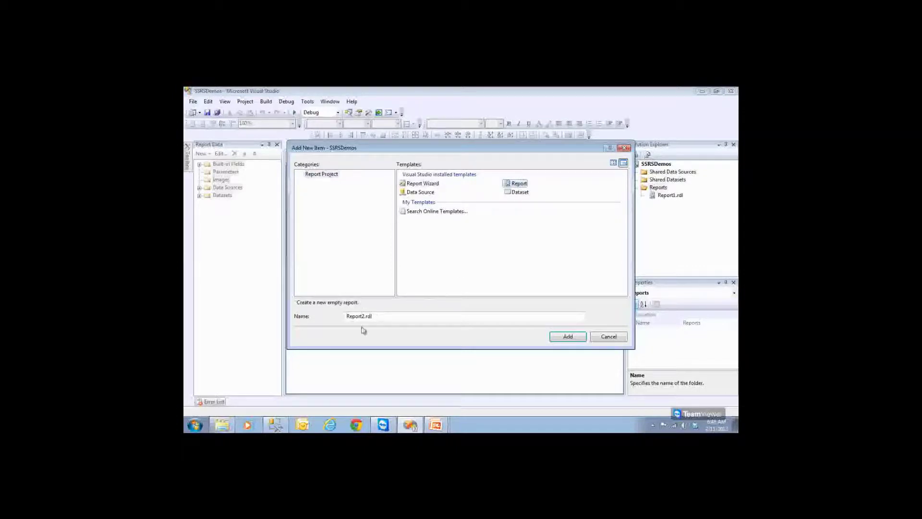
{"action": "left_click", "coordinate": [375, 316]}
{"action": "key", "text": "BackSpace"}
{"action": "key", "text": "BackSpace"}
{"action": "key", "text": "BackSpace"}
{"action": "key", "text": "BackSpace"}
{"action": "key", "text": "BackSpace"}
{"action": "key", "text": "BackSpace"}
{"action": "key", "text": "BackSpace"}
{"action": "key", "text": "BackSpace"}
{"action": "key", "text": "BackSpace"}
{"action": "key", "text": "BackSpace"}
{"action": "key", "text": "BackSpace"}
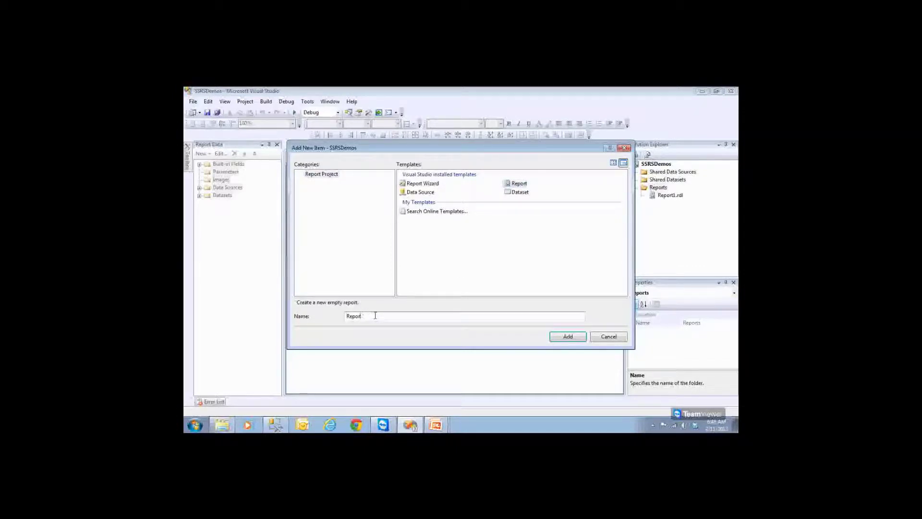
{"action": "type", "text": "Para"}
{"action": "left_click", "coordinate": [574, 337]}
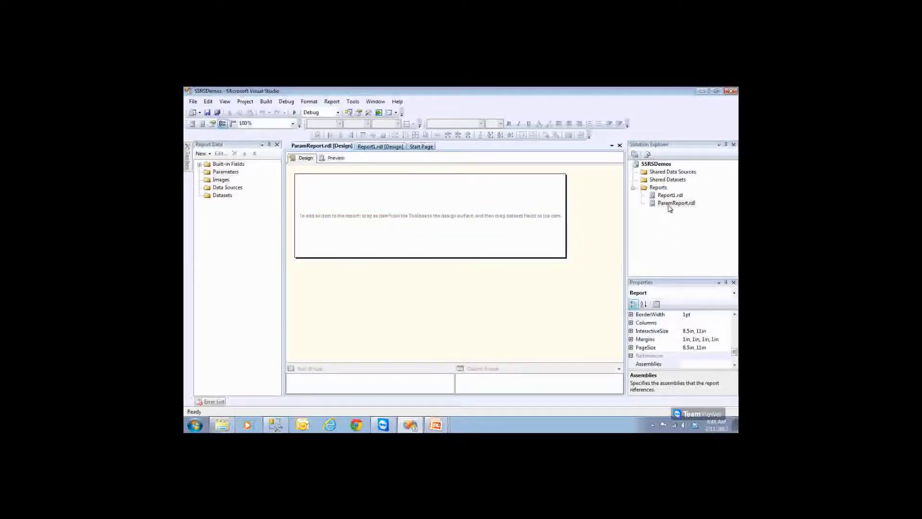
{"action": "left_click", "coordinate": [670, 205]}
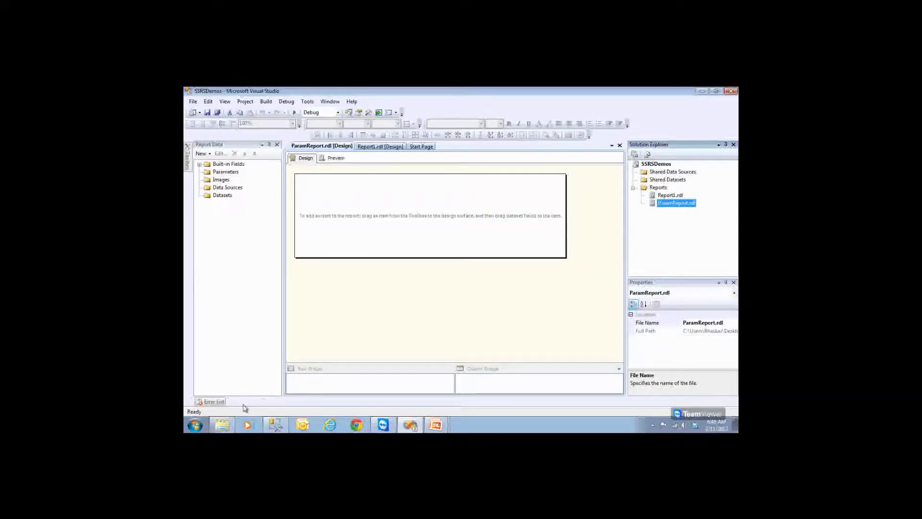
Step: Open the 05 BI - SSRS presentation from the School of MSBI folder and present its Steps to Create a Report slide full screen
{"action": "left_click", "coordinate": [230, 421]}
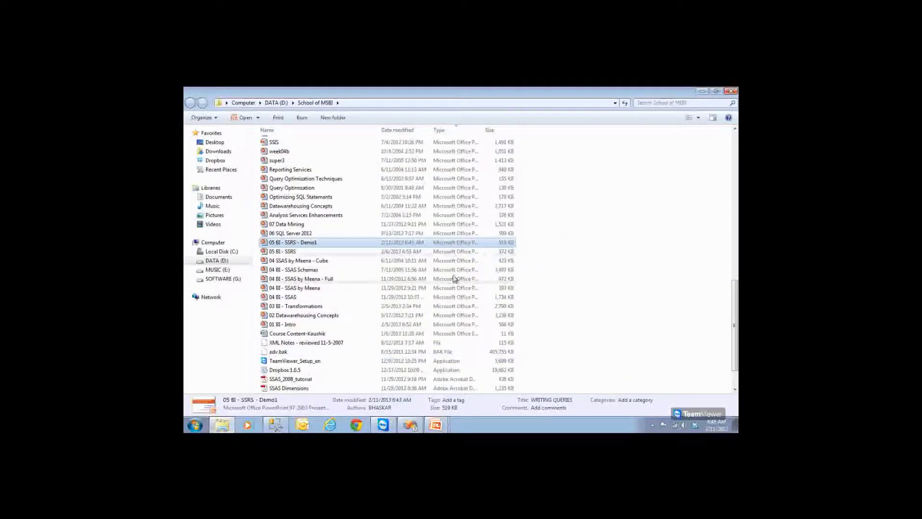
{"action": "double_click", "coordinate": [293, 252]}
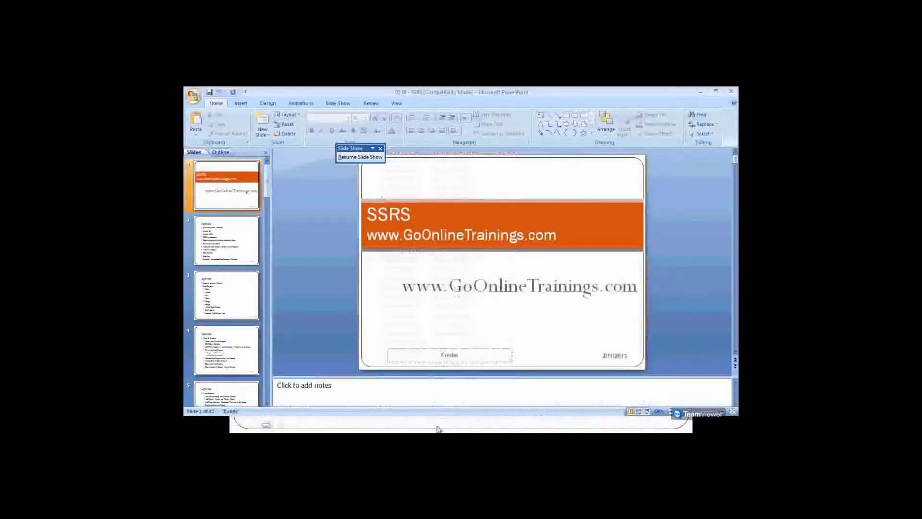
{"action": "key", "text": "Page_Down"}
{"action": "key", "text": "Page_Down"}
{"action": "key", "text": "Page_Down"}
{"action": "key", "text": "Page_Down"}
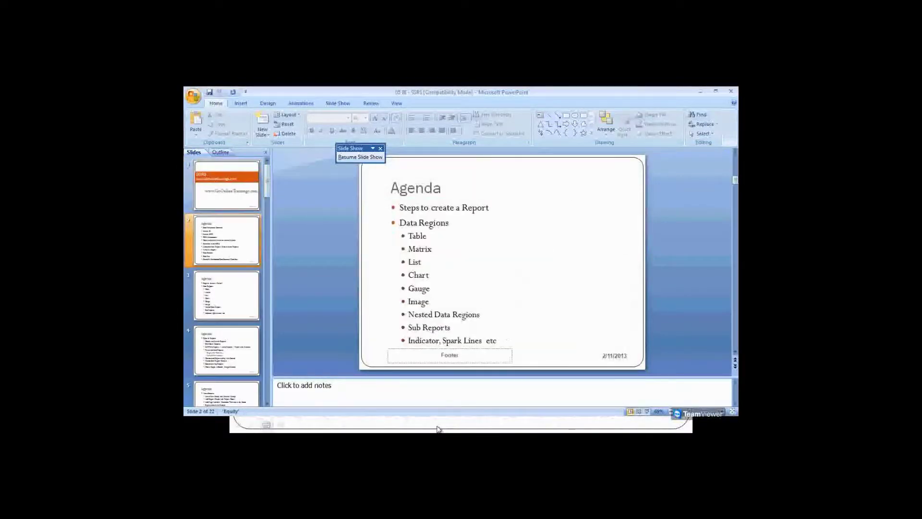
{"action": "key", "text": "Page_Down"}
{"action": "key", "text": "Page_Down"}
{"action": "key", "text": "Page_Down"}
{"action": "key", "text": "Page_Down"}
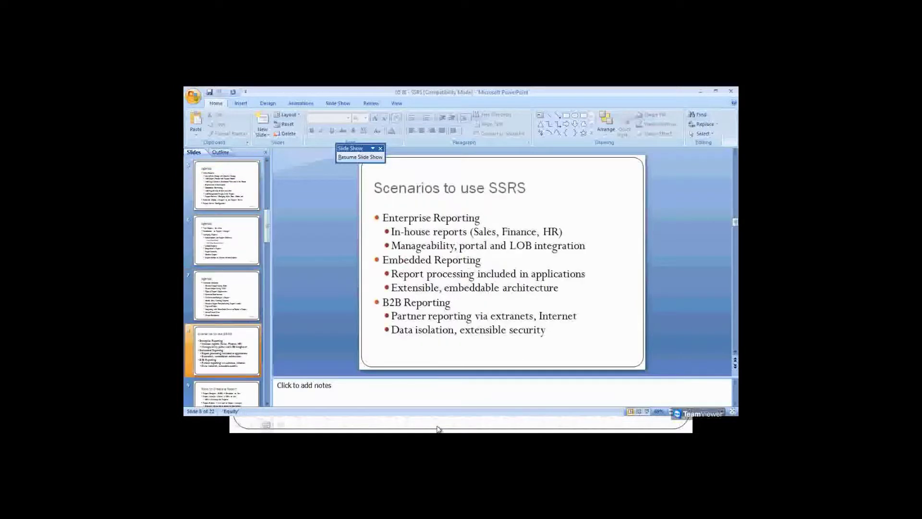
{"action": "key", "text": "Page_Down"}
{"action": "key", "text": "Page_Down"}
{"action": "key", "text": "Page_Down"}
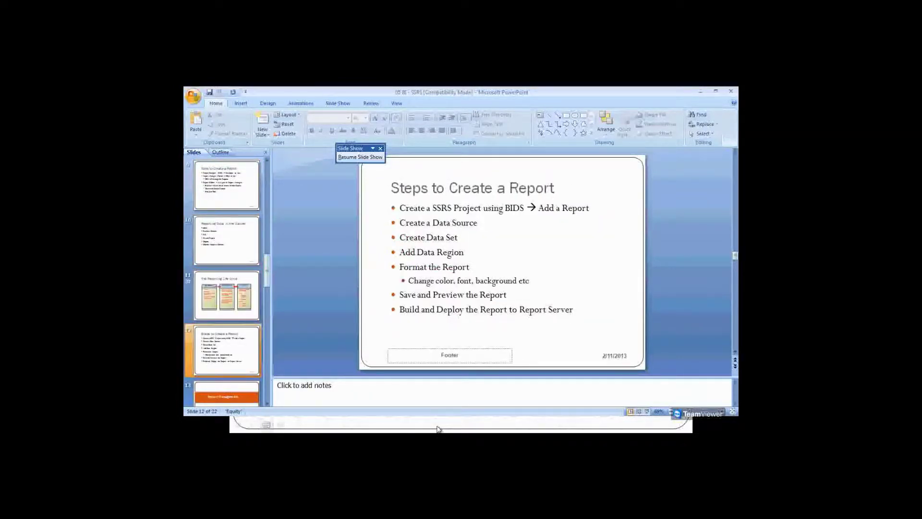
{"action": "key", "text": "shift+F5"}
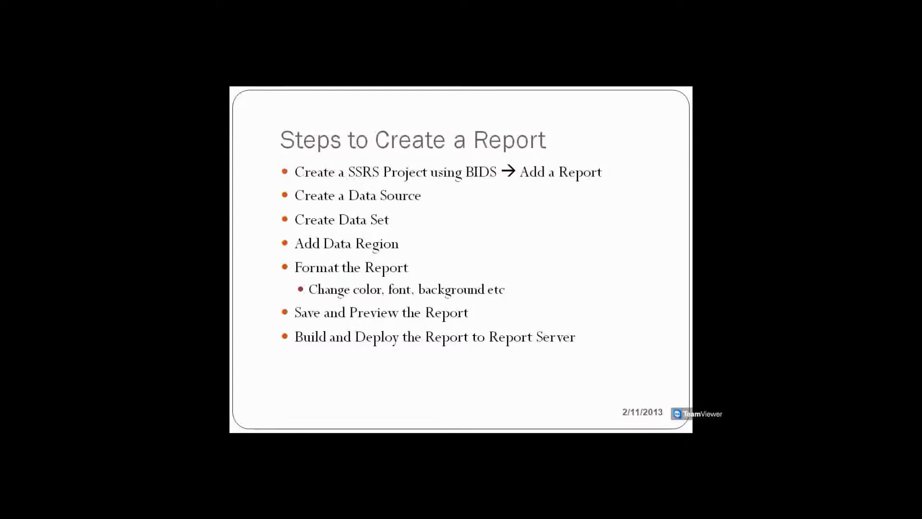
Step: Switch back to Visual Studio and select the Data Sources folder in the report's data tree
{"action": "key", "text": "super"}
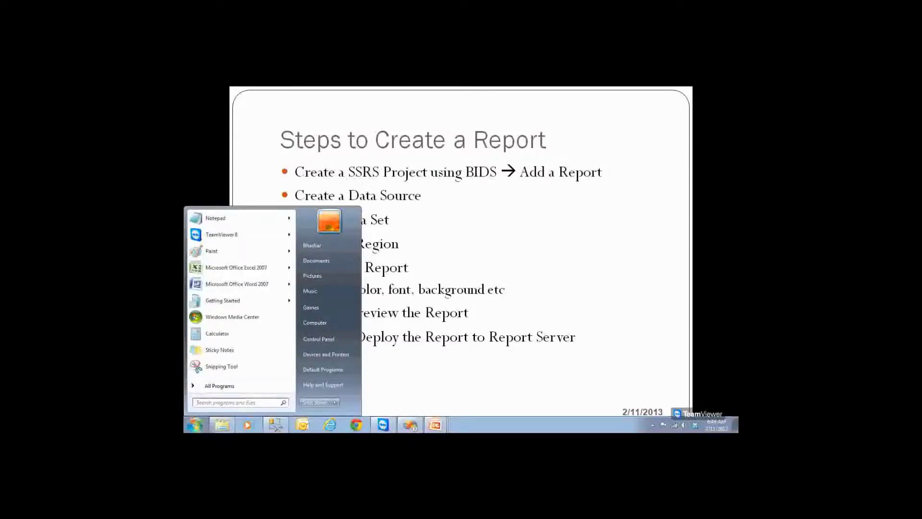
{"action": "left_click", "coordinate": [411, 424]}
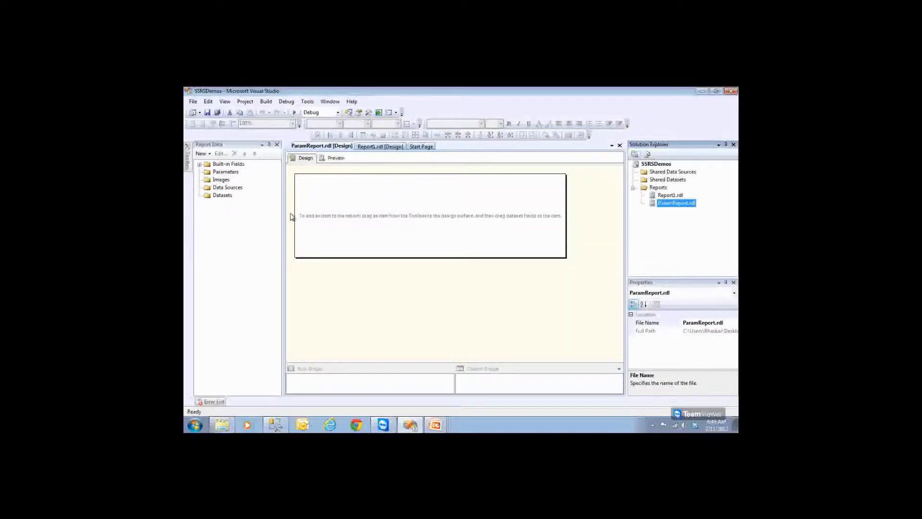
{"action": "left_click", "coordinate": [236, 191]}
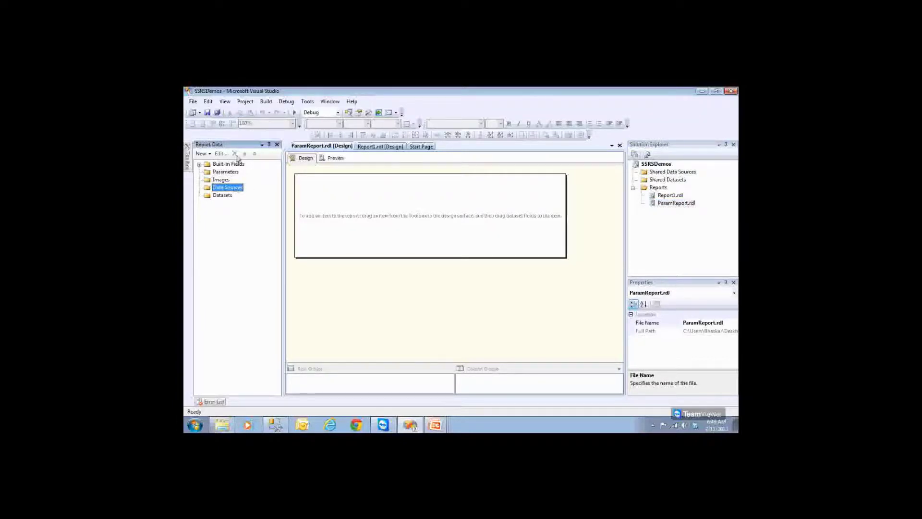
Step: Close the Report Data pane and, with the report body selected, reopen it
{"action": "left_click", "coordinate": [277, 144]}
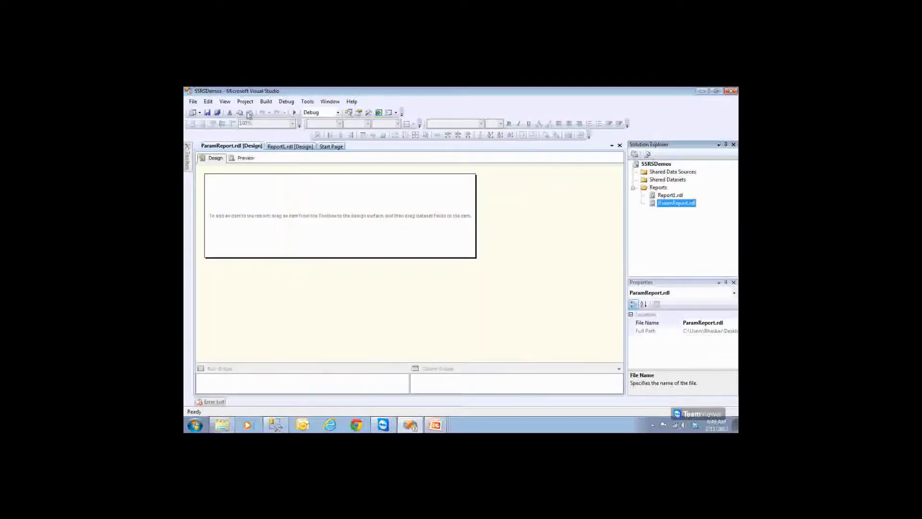
{"action": "left_click", "coordinate": [226, 101]}
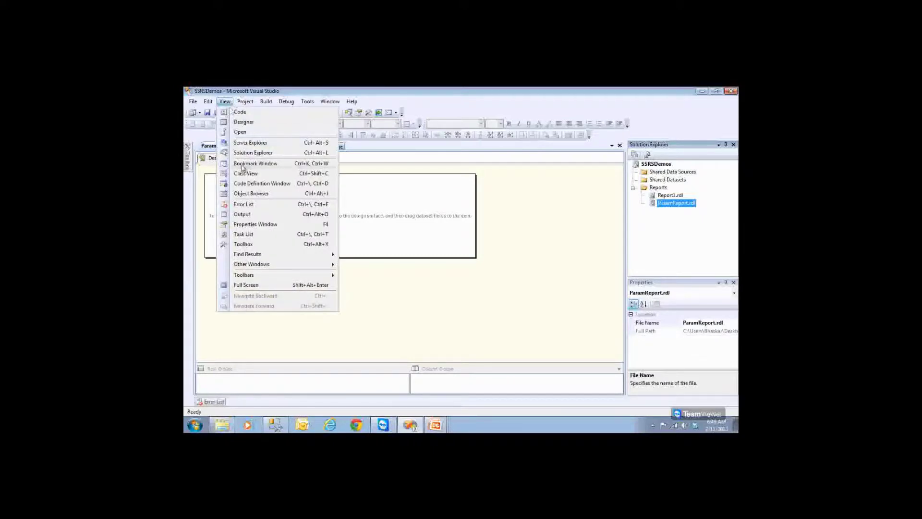
{"action": "left_click", "coordinate": [362, 220]}
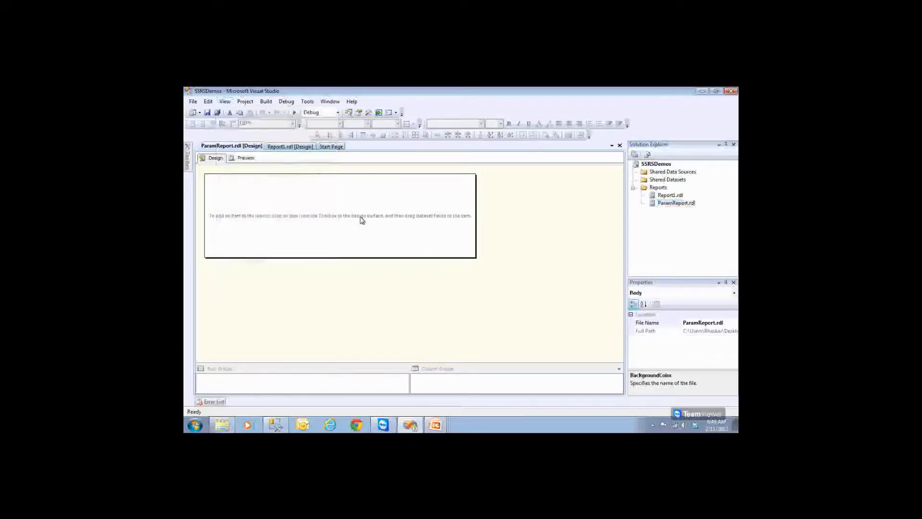
{"action": "left_click", "coordinate": [225, 101]}
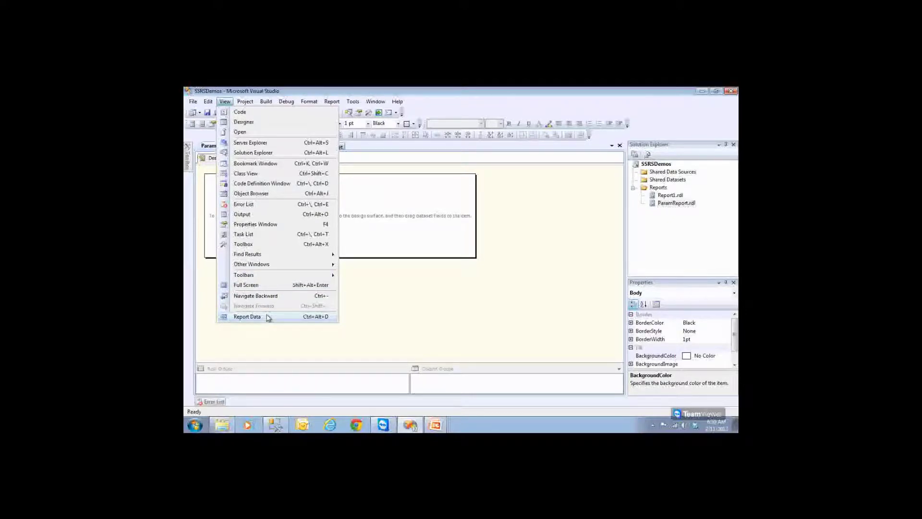
{"action": "left_click", "coordinate": [246, 317]}
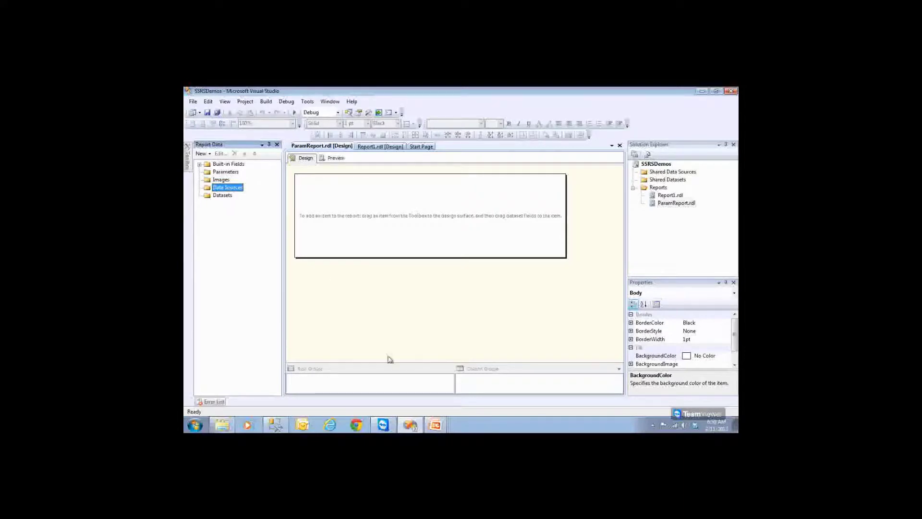
Step: Review the Steps to Create a Report slide in the running PowerPoint slide show, and return to Visual Studio
{"action": "left_click", "coordinate": [436, 424]}
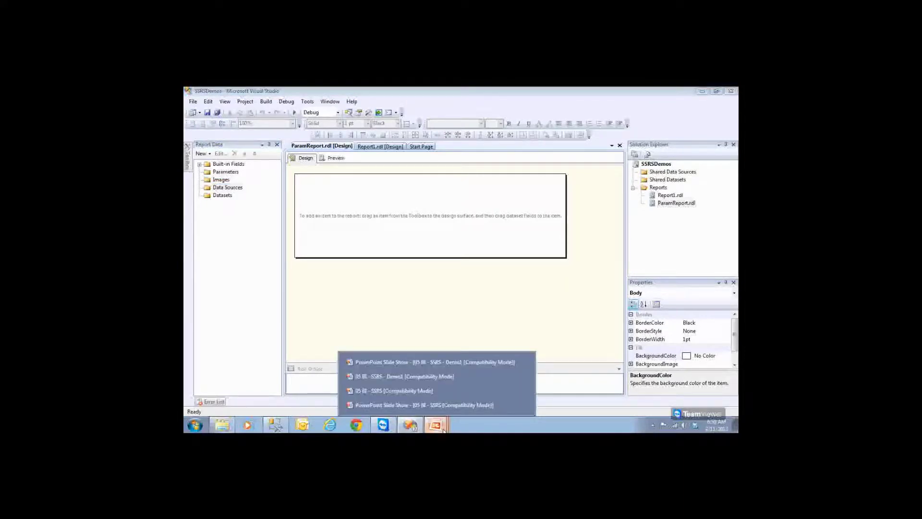
{"action": "left_click", "coordinate": [441, 406]}
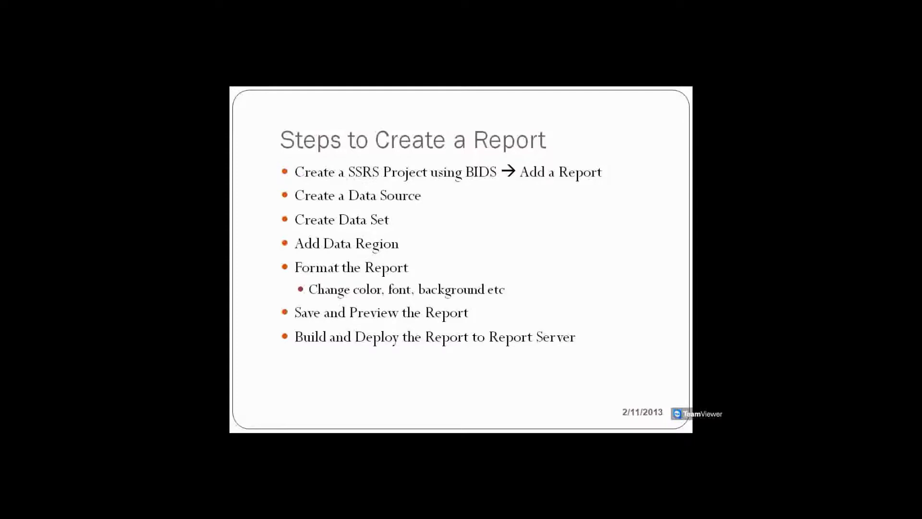
{"action": "key", "text": "alt+Tab"}
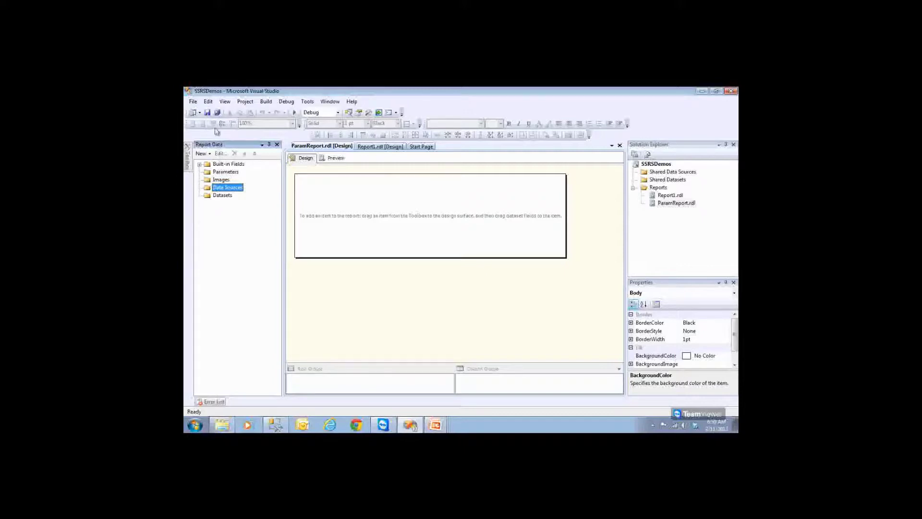
Step: Hide the Report Data pane again, select the design surface of ParamReport, and restore the pane
{"action": "left_click", "coordinate": [224, 102]}
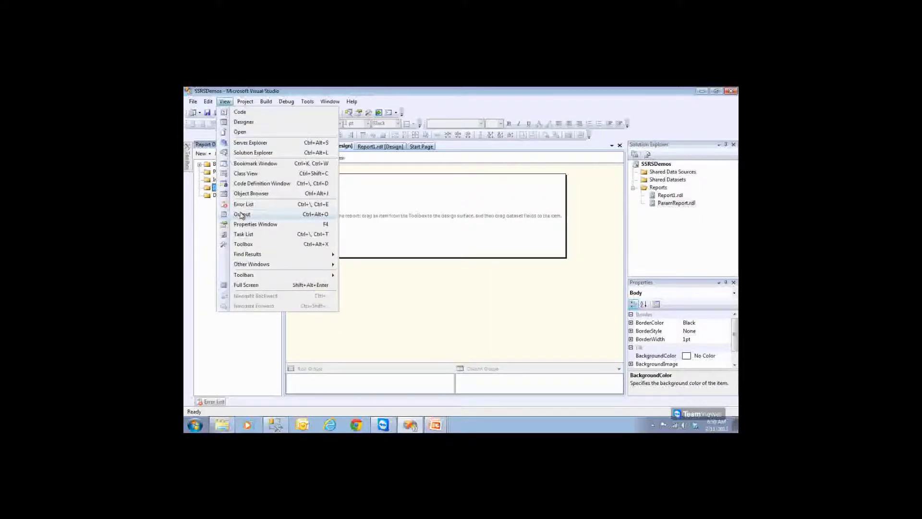
{"action": "left_click", "coordinate": [327, 319]}
{"action": "left_click", "coordinate": [274, 148]}
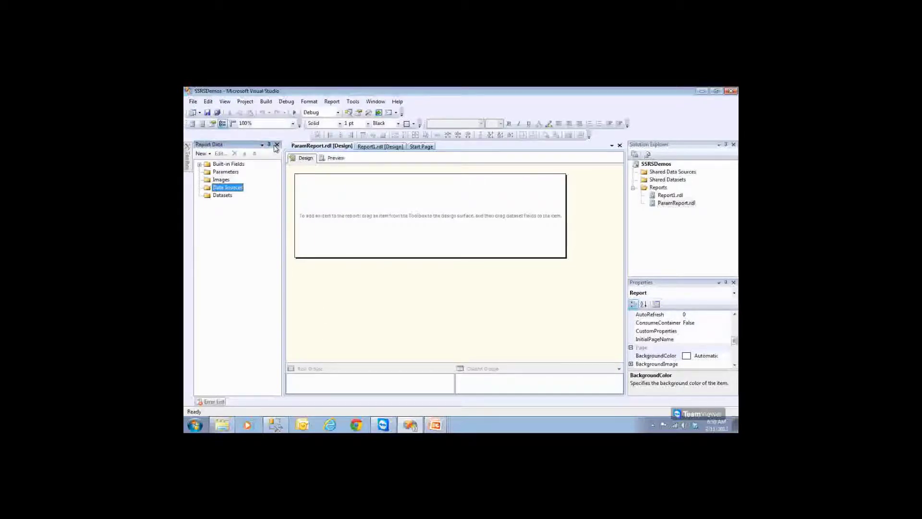
{"action": "left_click", "coordinate": [277, 145]}
{"action": "left_click", "coordinate": [284, 203]}
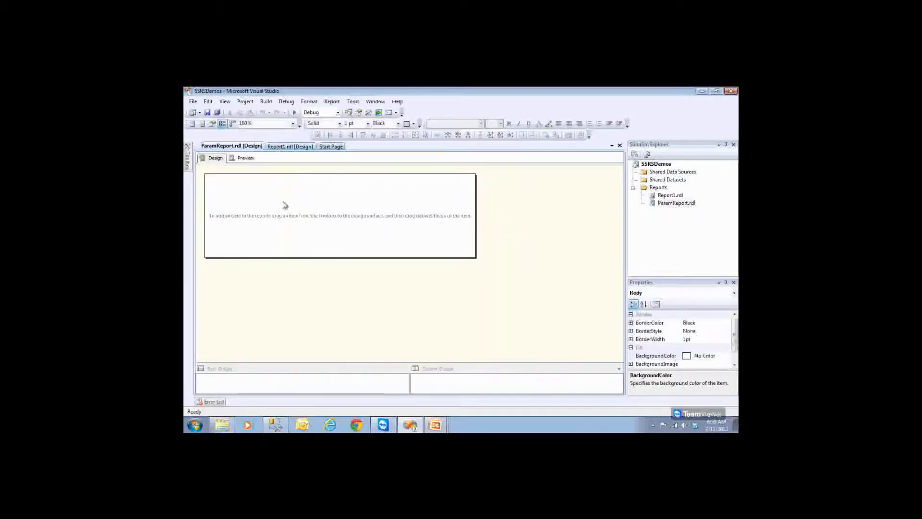
{"action": "left_click", "coordinate": [225, 102]}
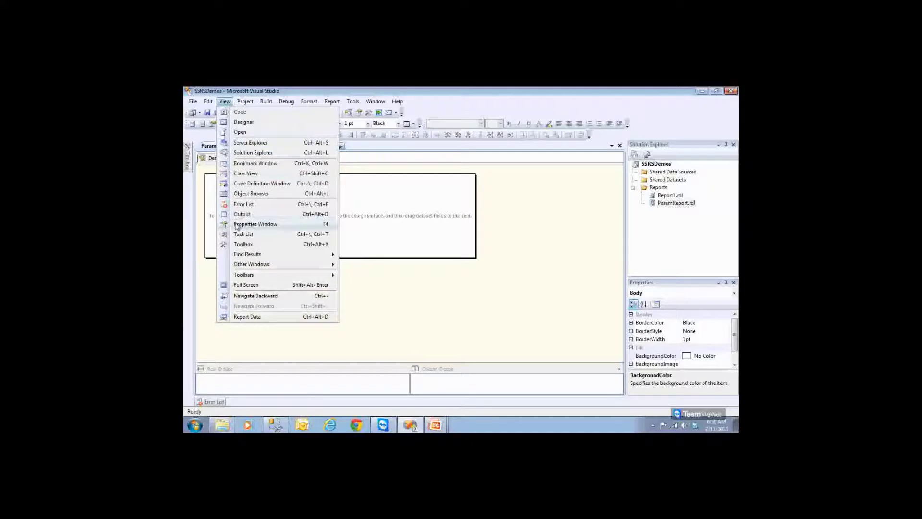
{"action": "left_click", "coordinate": [250, 317]}
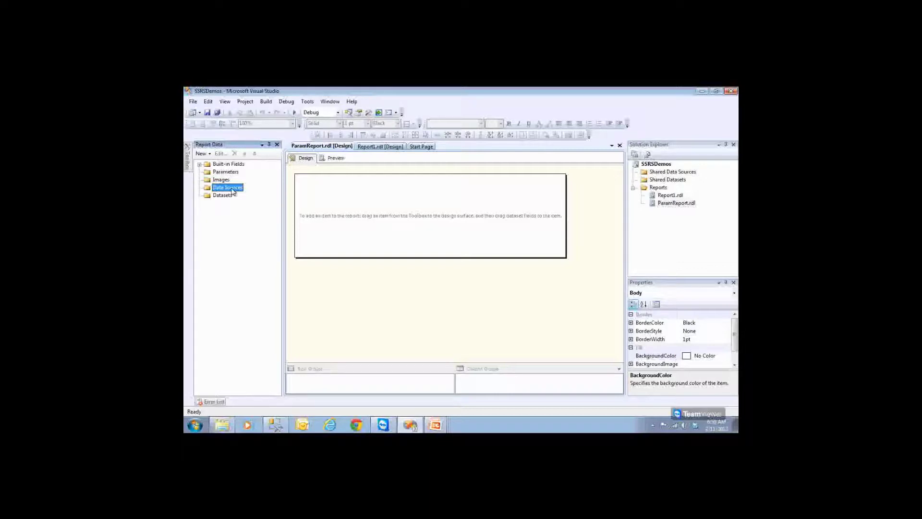
Step: Add a data source named MyBankDsrc to the report, using an embedded connection of type Microsoft SQL Server
{"action": "right_click", "coordinate": [232, 192]}
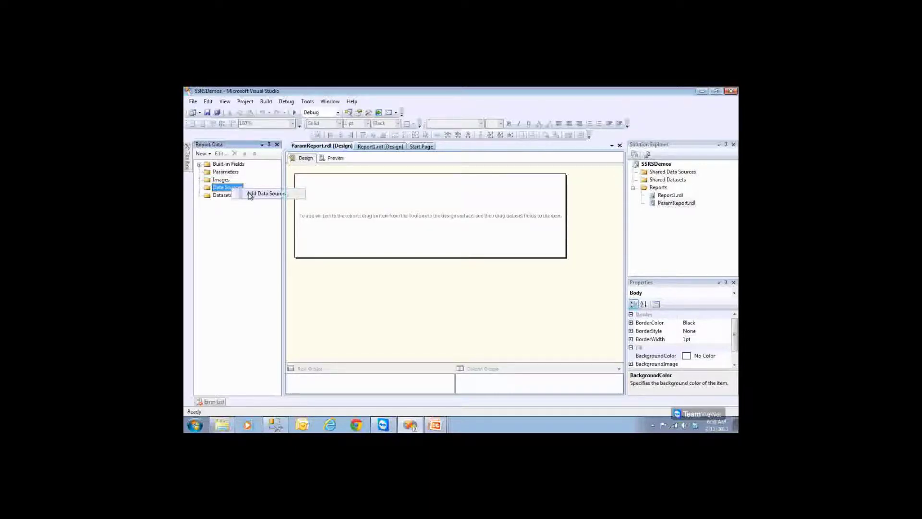
{"action": "left_click", "coordinate": [250, 195]}
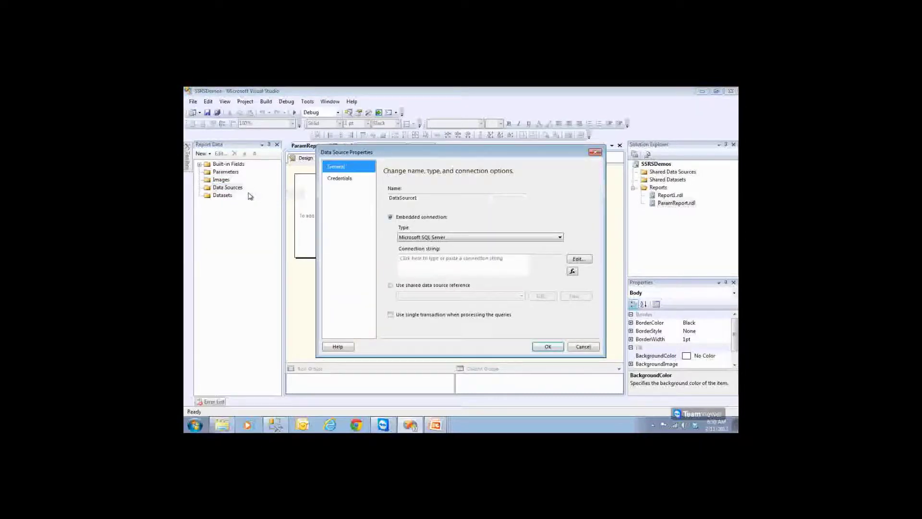
{"action": "left_click", "coordinate": [435, 199]}
{"action": "key", "text": "BackSpace"}
{"action": "key", "text": "BackSpace"}
{"action": "key", "text": "BackSpace"}
{"action": "key", "text": "BackSpace"}
{"action": "key", "text": "BackSpace"}
{"action": "key", "text": "BackSpace"}
{"action": "key", "text": "BackSpace"}
{"action": "key", "text": "BackSpace"}
{"action": "key", "text": "BackSpace"}
{"action": "key", "text": "BackSpace"}
{"action": "key", "text": "BackSpace"}
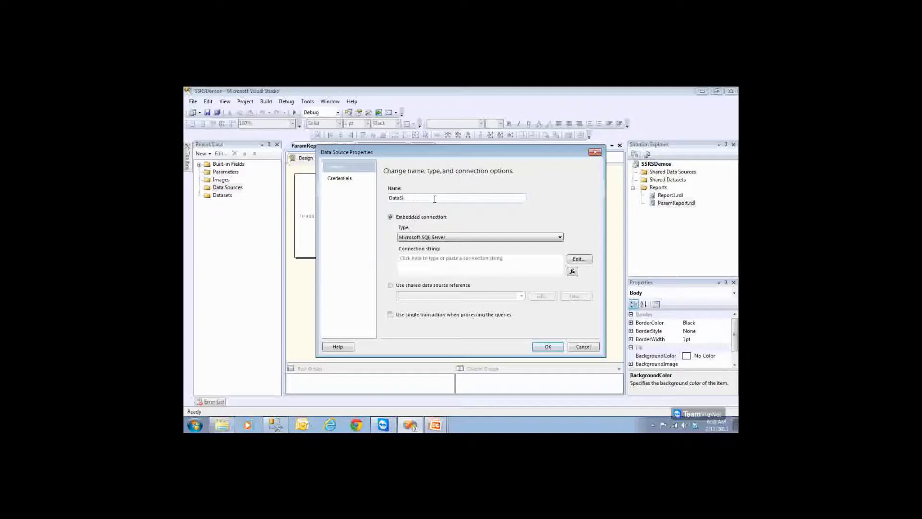
{"action": "type", "text": "MyBankDsrc"}
{"action": "left_click", "coordinate": [416, 237]}
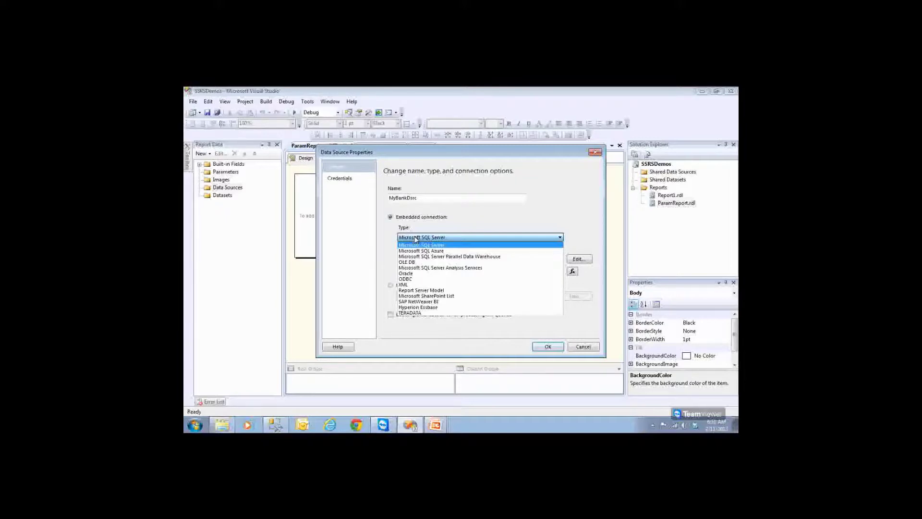
{"action": "left_click", "coordinate": [416, 239]}
Step: Open the connection properties for the data source, set the server name to localhost, and test the connection
{"action": "left_click", "coordinate": [437, 265]}
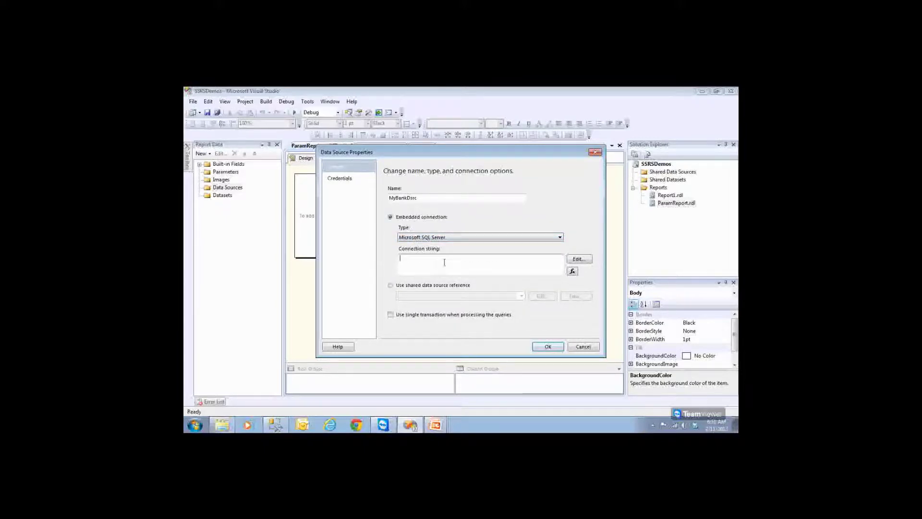
{"action": "left_click", "coordinate": [578, 260]}
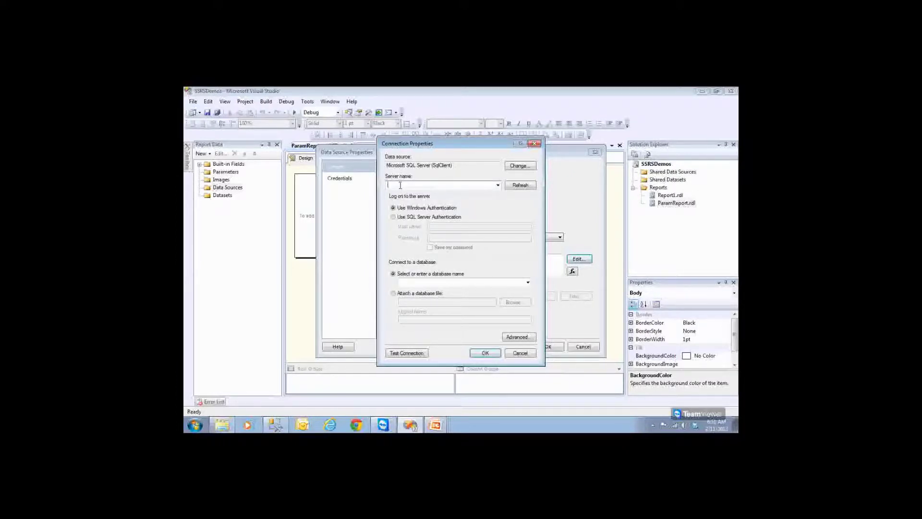
{"action": "type", "text": "localhost"}
{"action": "left_click", "coordinate": [411, 354]}
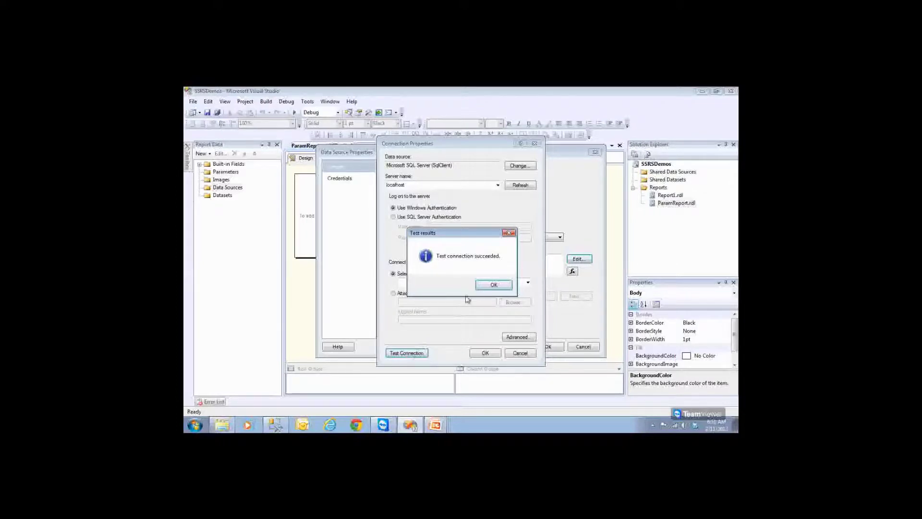
{"action": "left_click", "coordinate": [491, 285]}
Step: Remove localhost from the server name and test the connection again with Windows Authentication
{"action": "double_click", "coordinate": [411, 185]}
{"action": "key", "text": "BackSpace"}
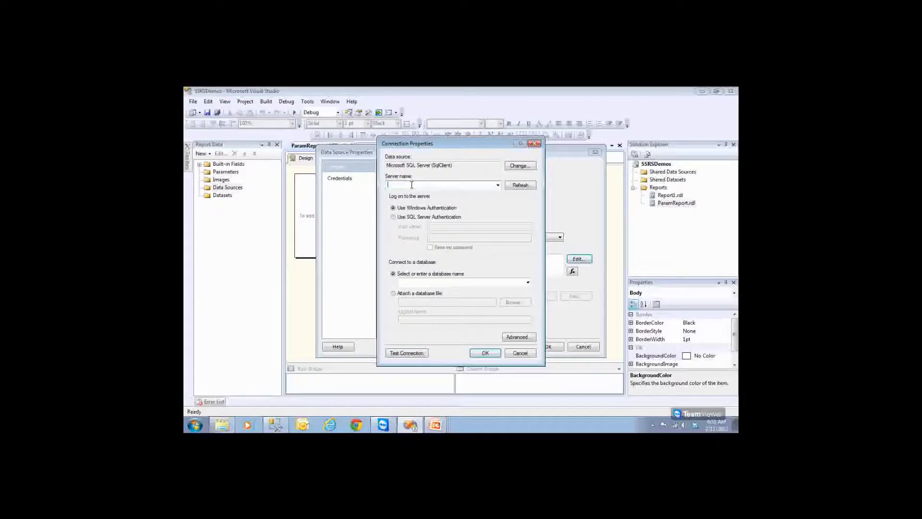
{"action": "left_click", "coordinate": [401, 354]}
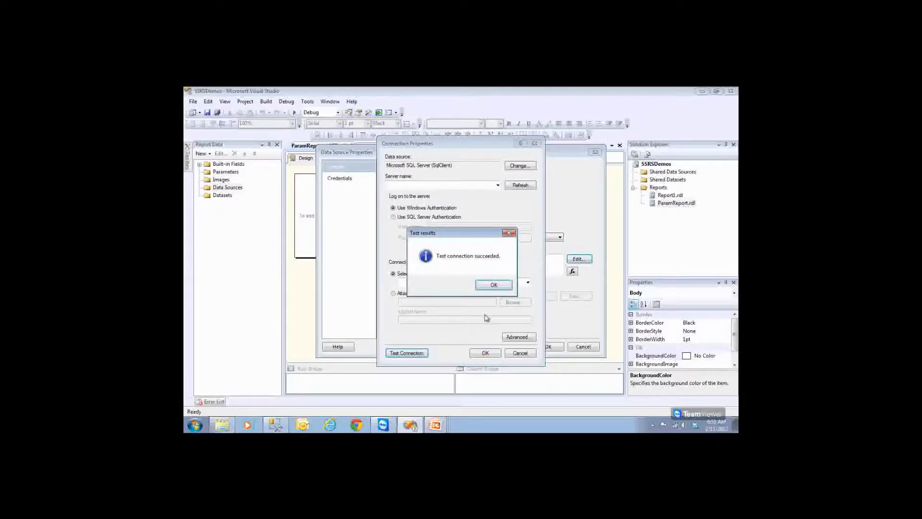
{"action": "left_click", "coordinate": [494, 286]}
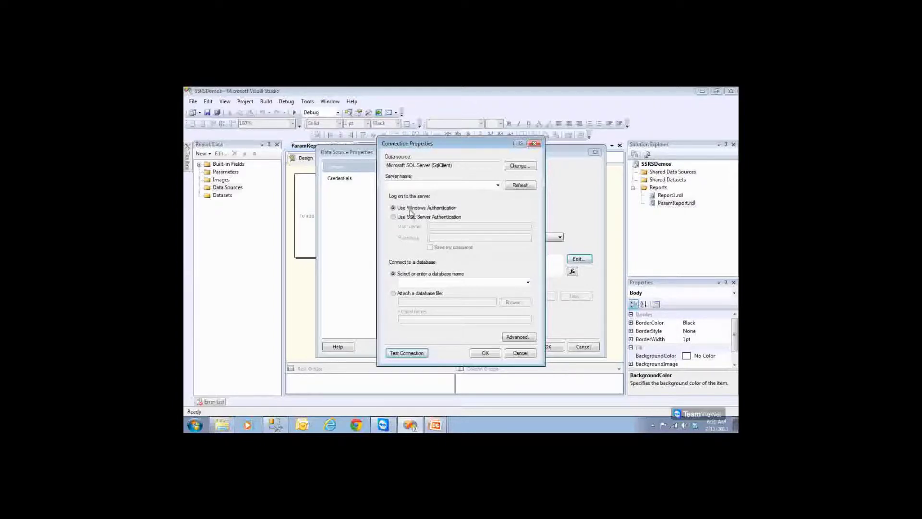
{"action": "left_click", "coordinate": [392, 185]}
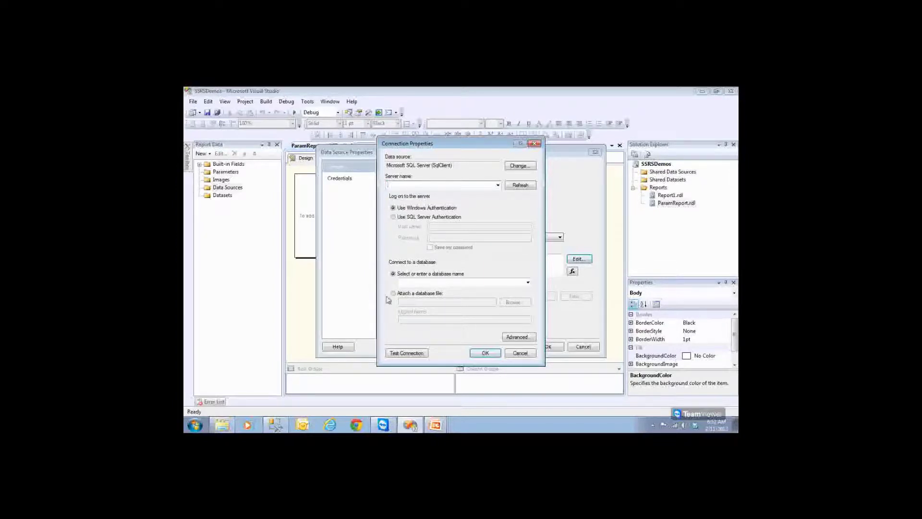
{"action": "left_click", "coordinate": [408, 353]}
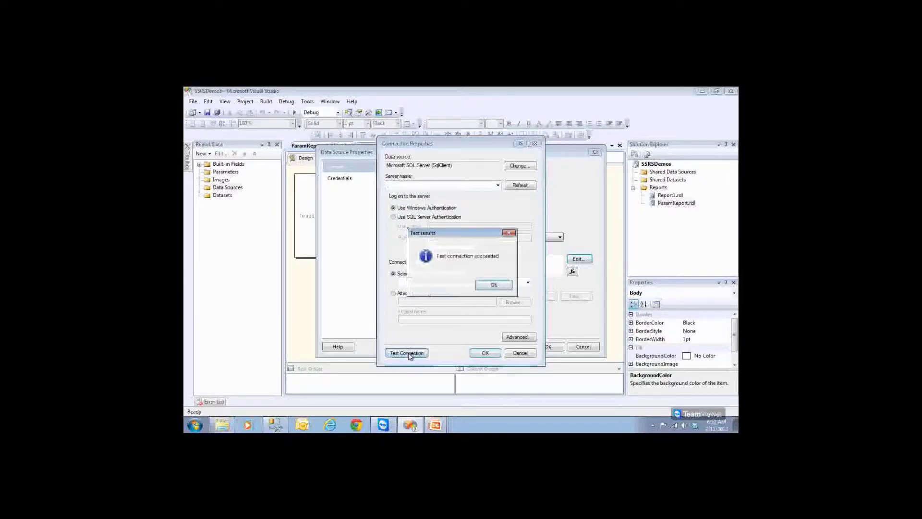
{"action": "left_click", "coordinate": [494, 285]}
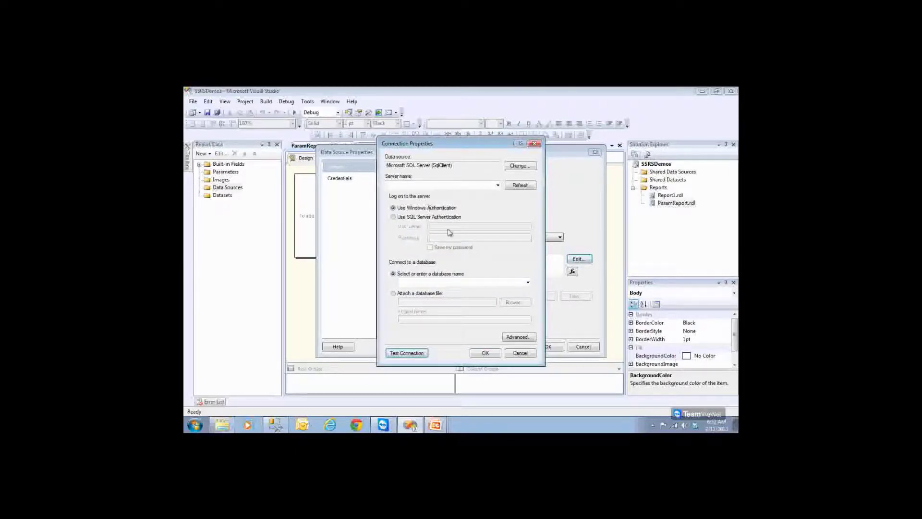
Step: Choose the IBANK database, test the connection, and save the MyBankDsrc data source
{"action": "left_click", "coordinate": [527, 283]}
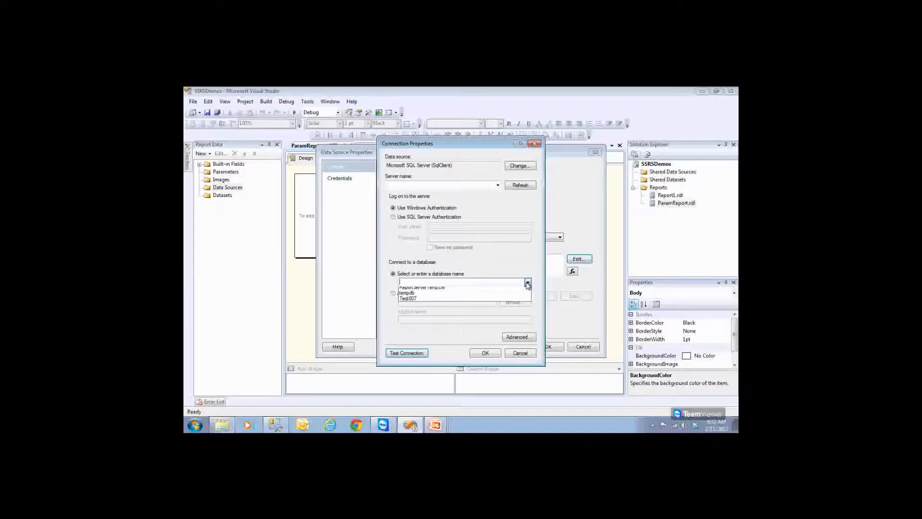
{"action": "left_click", "coordinate": [422, 288]}
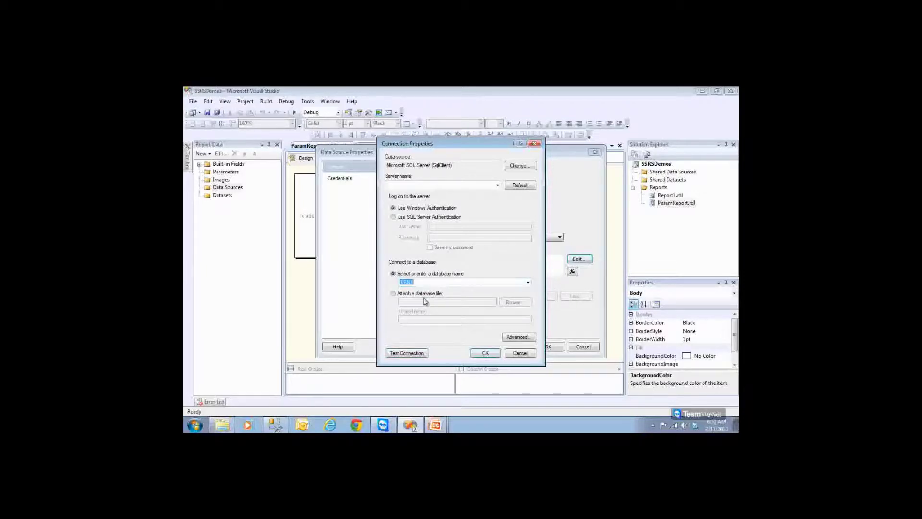
{"action": "left_click", "coordinate": [425, 353]}
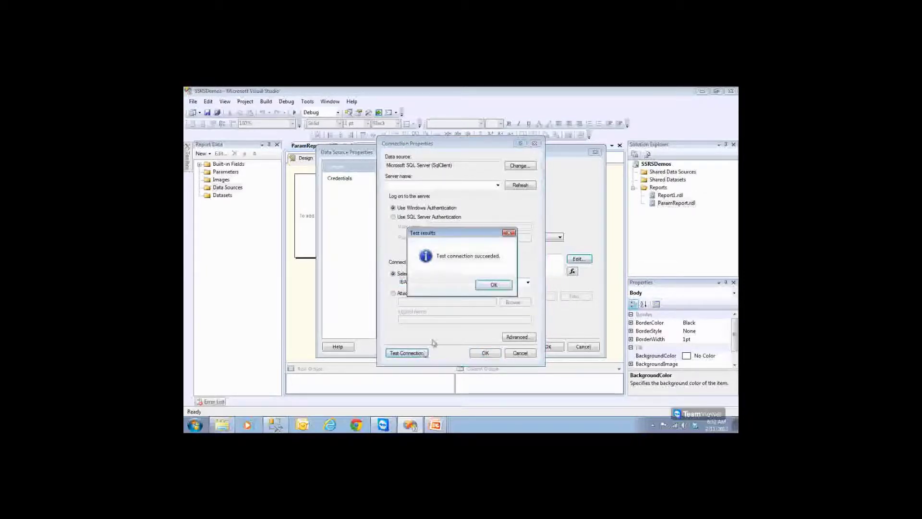
{"action": "left_click", "coordinate": [491, 288]}
{"action": "left_click", "coordinate": [485, 353]}
{"action": "left_click", "coordinate": [542, 348]}
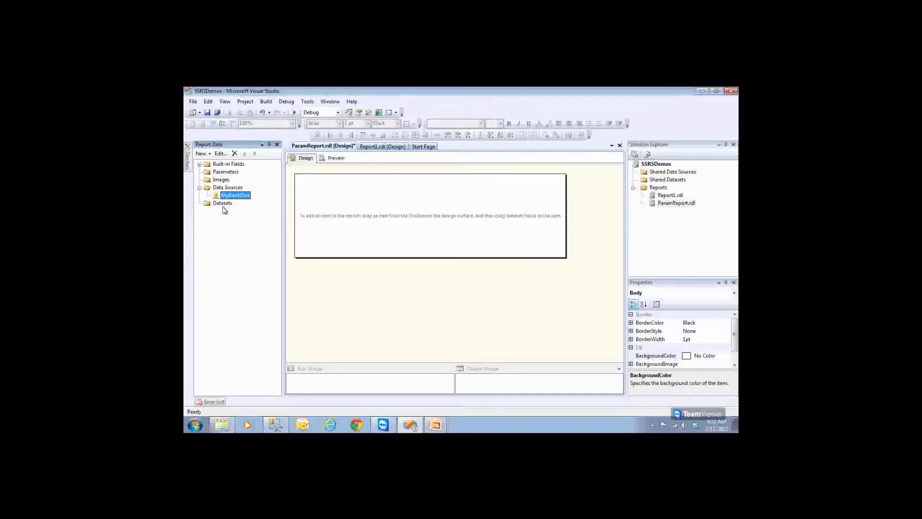
Step: Add a new dataset to the report and name it CustomerDataSet
{"action": "left_click", "coordinate": [222, 205]}
{"action": "right_click", "coordinate": [224, 210]}
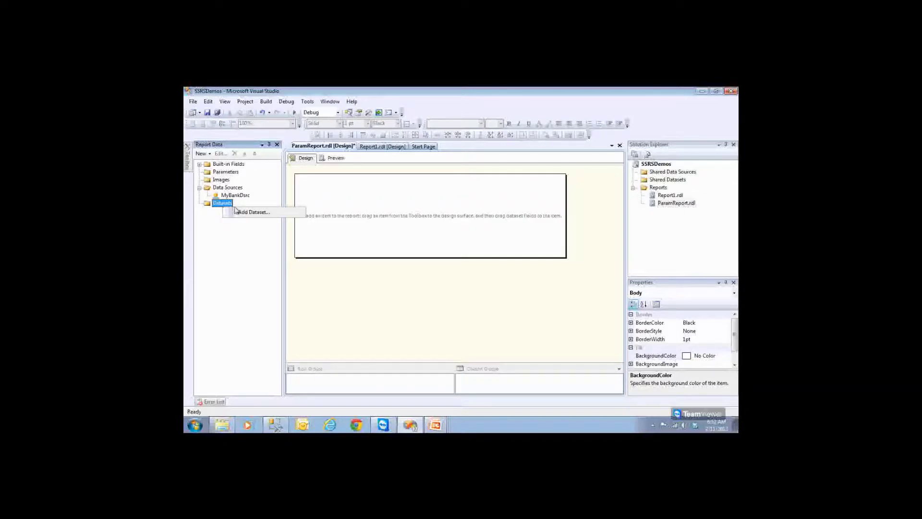
{"action": "left_click", "coordinate": [252, 212]}
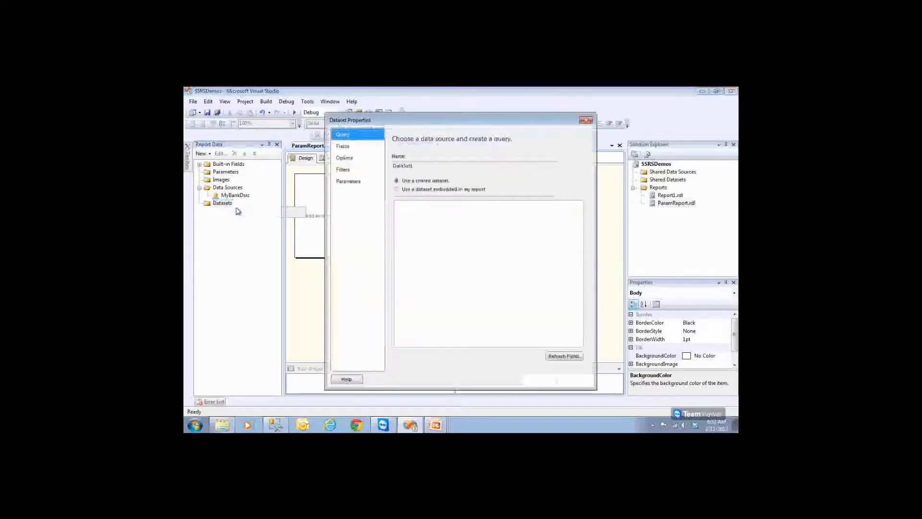
{"action": "left_click", "coordinate": [414, 167]}
{"action": "key", "text": "BackSpace"}
{"action": "key", "text": "BackSpace"}
{"action": "key", "text": "BackSpace"}
{"action": "key", "text": "BackSpace"}
{"action": "key", "text": "BackSpace"}
{"action": "key", "text": "BackSpace"}
{"action": "key", "text": "BackSpace"}
{"action": "key", "text": "BackSpace"}
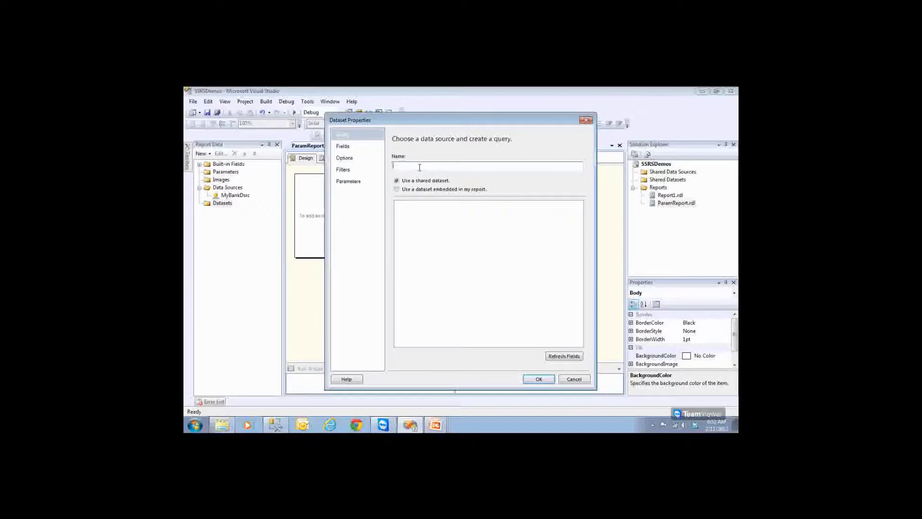
{"action": "type", "text": "CustomerDataSet"}
Step: Make CustomerDataSet an embedded dataset that uses the MyBankDsrc data source with a text query
{"action": "left_click", "coordinate": [397, 190]}
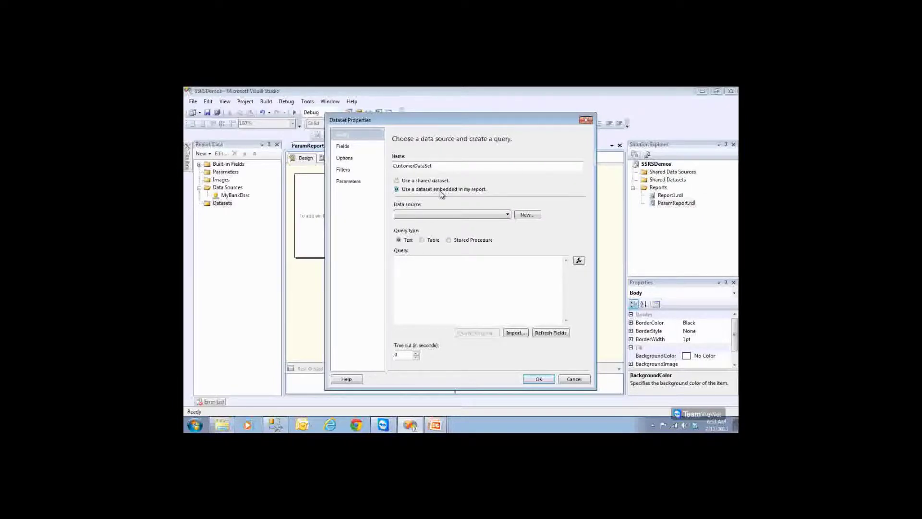
{"action": "left_click", "coordinate": [441, 214]}
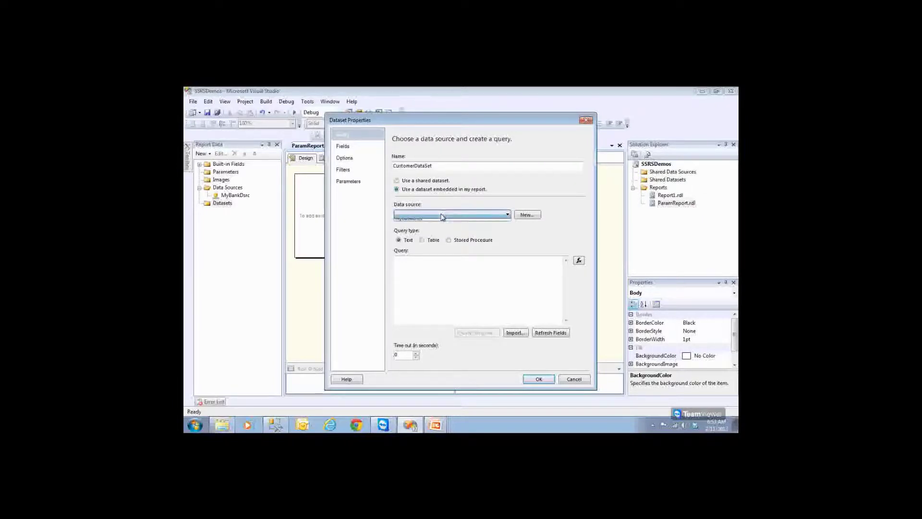
{"action": "left_click", "coordinate": [428, 222]}
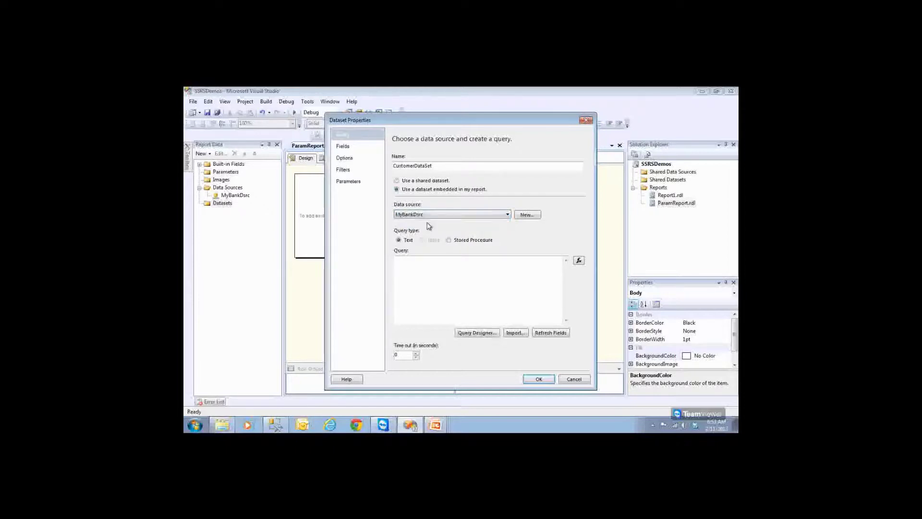
{"action": "left_click", "coordinate": [421, 271]}
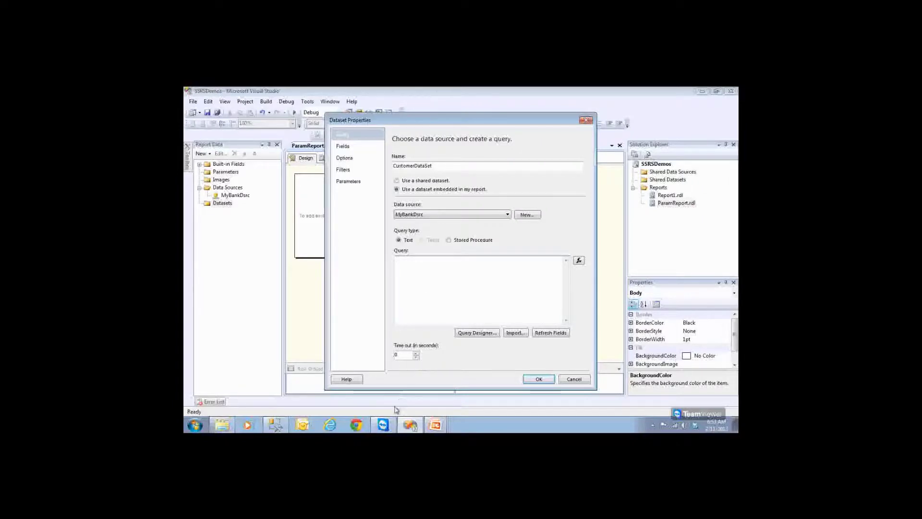
Step: Switch to SQL Server Management Studio and insert the dbo.ACCOUNTMASTER table name from the IBANK tables into the query window
{"action": "left_click", "coordinate": [277, 426]}
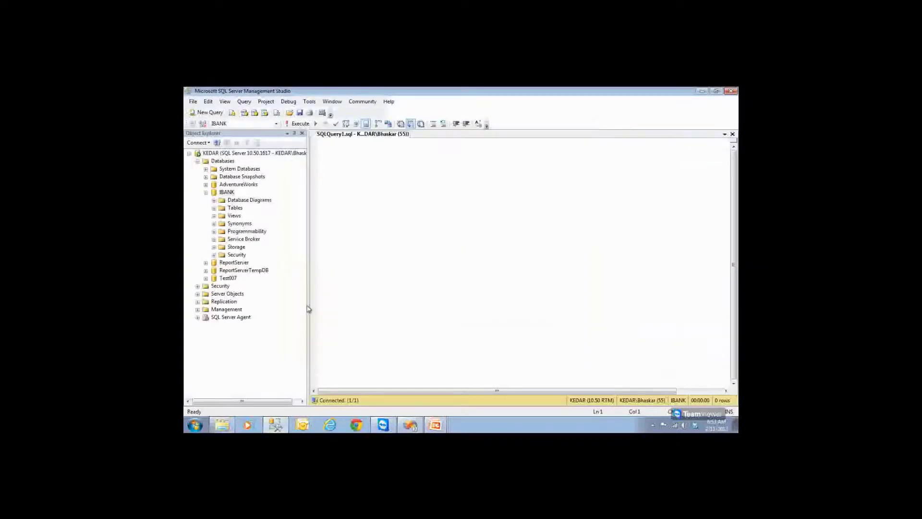
{"action": "left_click", "coordinate": [232, 125]}
{"action": "left_click", "coordinate": [226, 139]}
{"action": "left_click", "coordinate": [213, 208]}
{"action": "left_click_drag", "start_coordinate": [249, 226], "coordinate": [365, 224]}
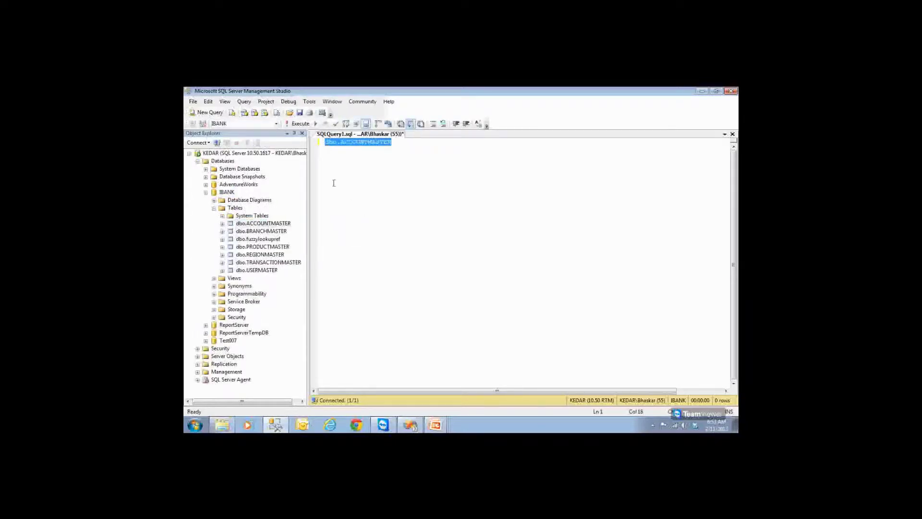
Step: Complete the query as SELECT * FROM ACCOUNTMASTER, with FROM on its own line and no dbo prefix, and execute it
{"action": "left_click", "coordinate": [341, 143]}
{"action": "key", "text": "BackSpace"}
{"action": "key", "text": "BackSpace"}
{"action": "key", "text": "BackSpace"}
{"action": "key", "text": "BackSpace"}
{"action": "type", "text": "SEL"}
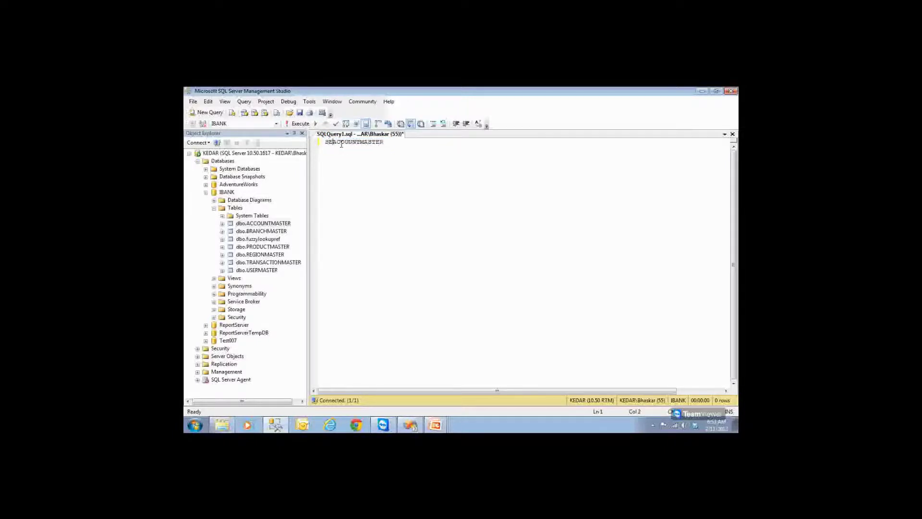
{"action": "type", "text": "ECT * FROM"}
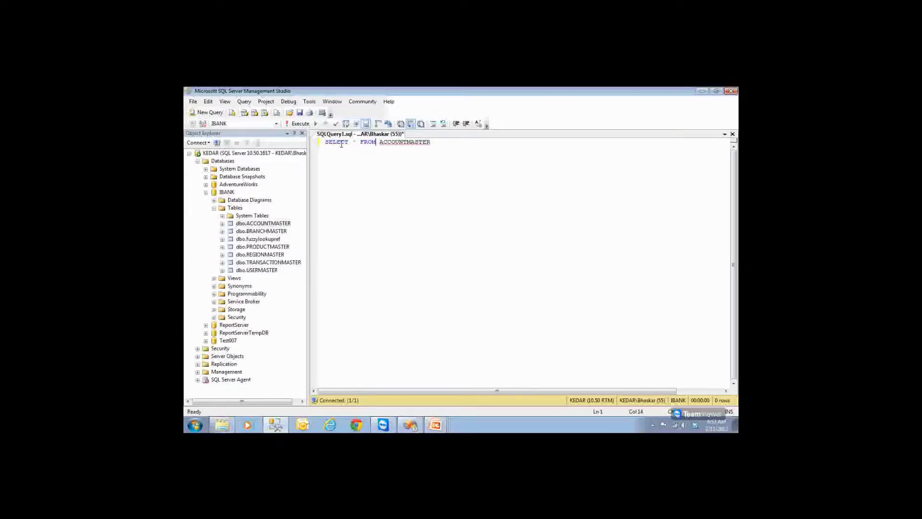
{"action": "key", "text": "Return"}
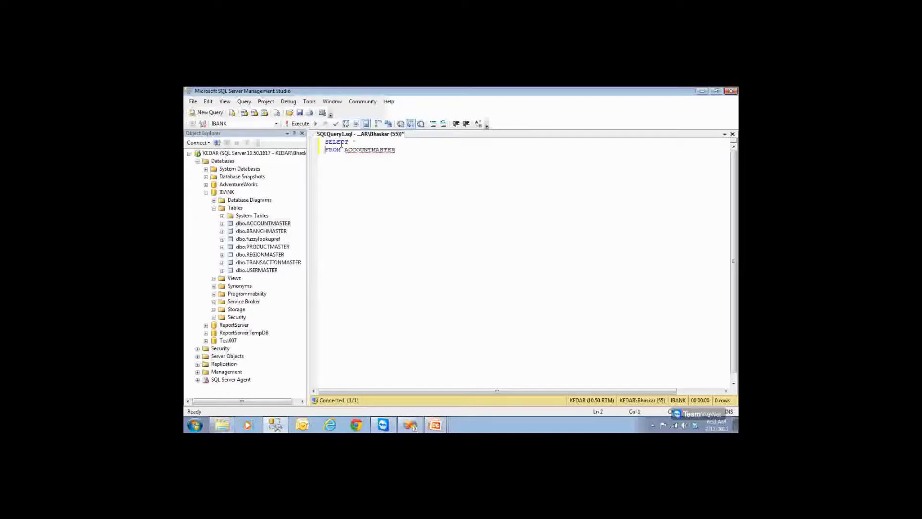
{"action": "left_click", "coordinate": [295, 124]}
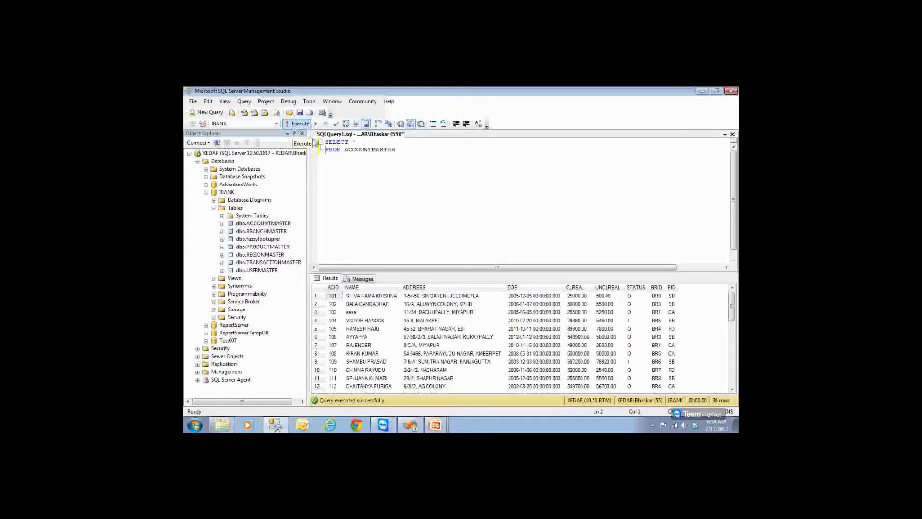
Step: Examine the NAME, ADDRESS, DOE, CLRBAL, UNCLRBAL and BRID columns in the first result row
{"action": "left_click", "coordinate": [359, 297]}
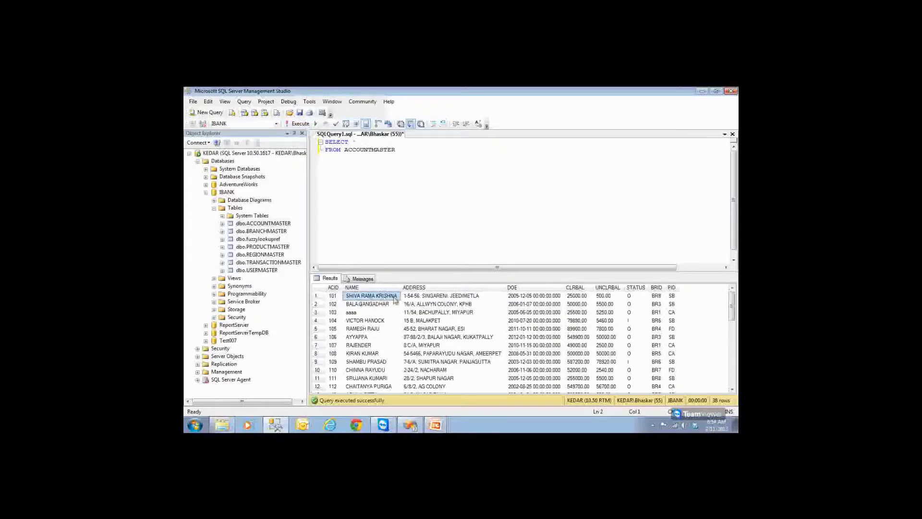
{"action": "left_click", "coordinate": [404, 298]}
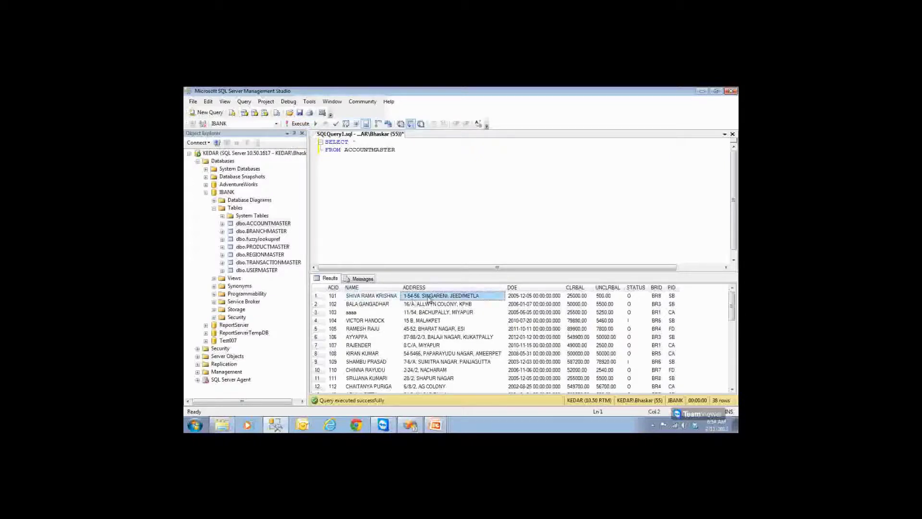
{"action": "left_click", "coordinate": [525, 299]}
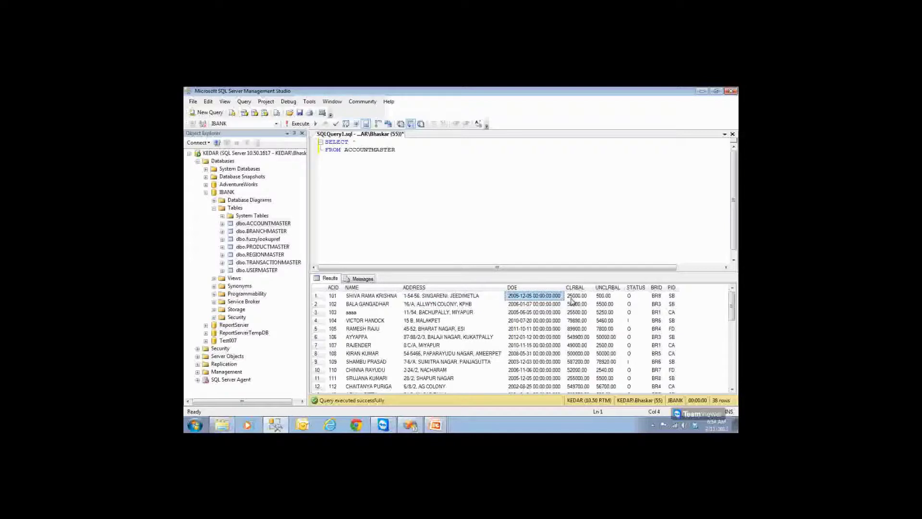
{"action": "left_click", "coordinate": [573, 298]}
{"action": "left_click", "coordinate": [604, 298]}
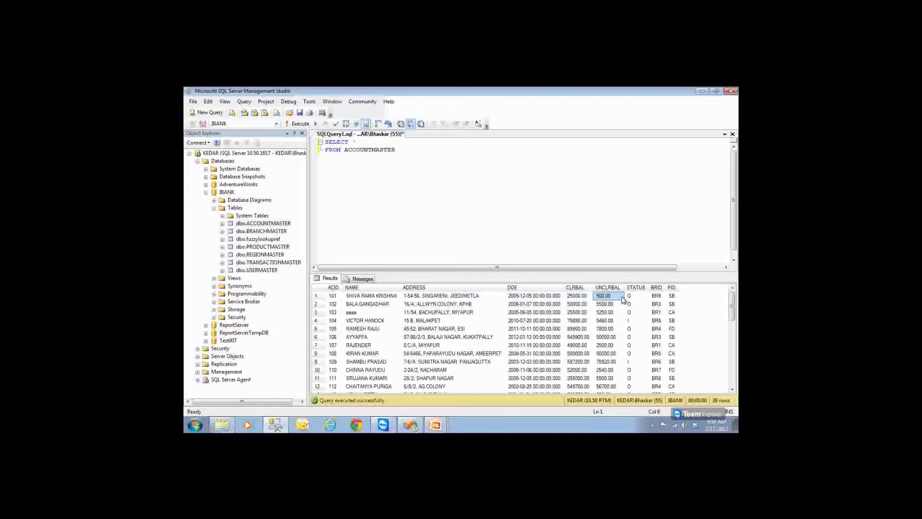
{"action": "left_click", "coordinate": [657, 297]}
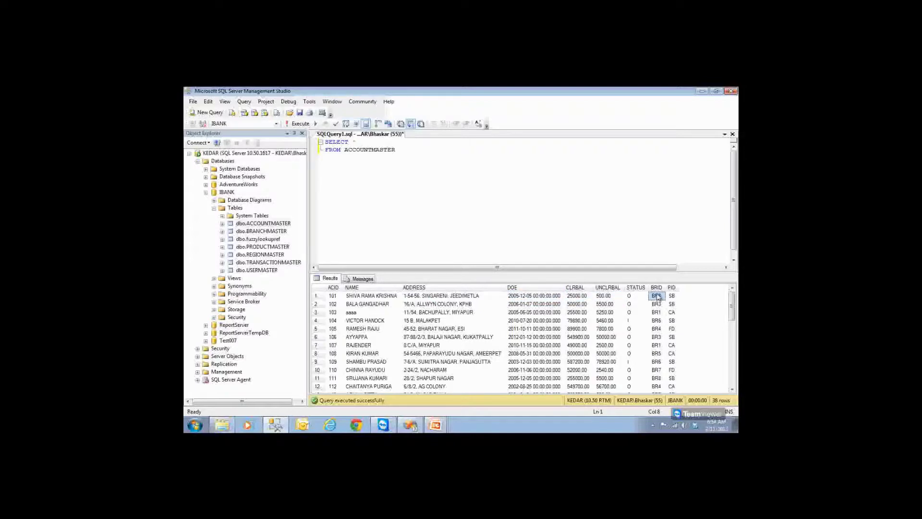
Step: Examine the BRID and PID columns, and the account details from ACID through STATUS in the query results
{"action": "left_click", "coordinate": [657, 287]}
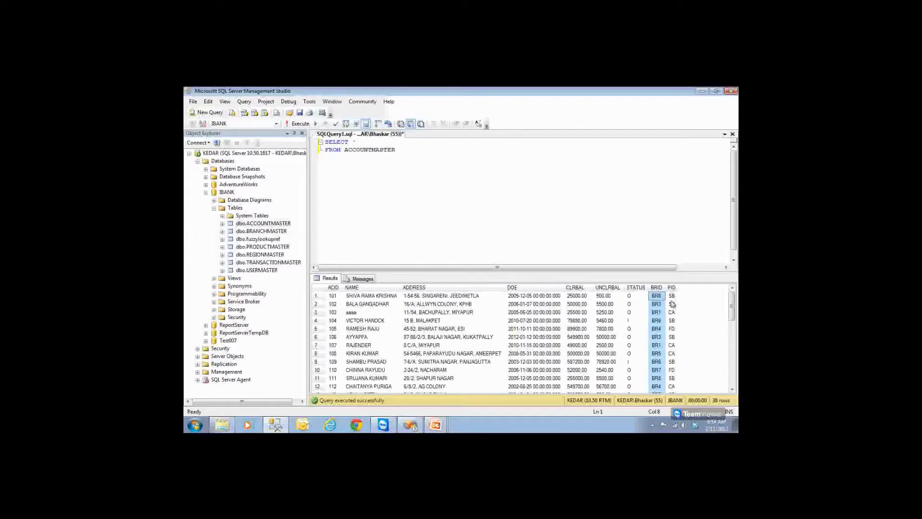
{"action": "left_click", "coordinate": [675, 302]}
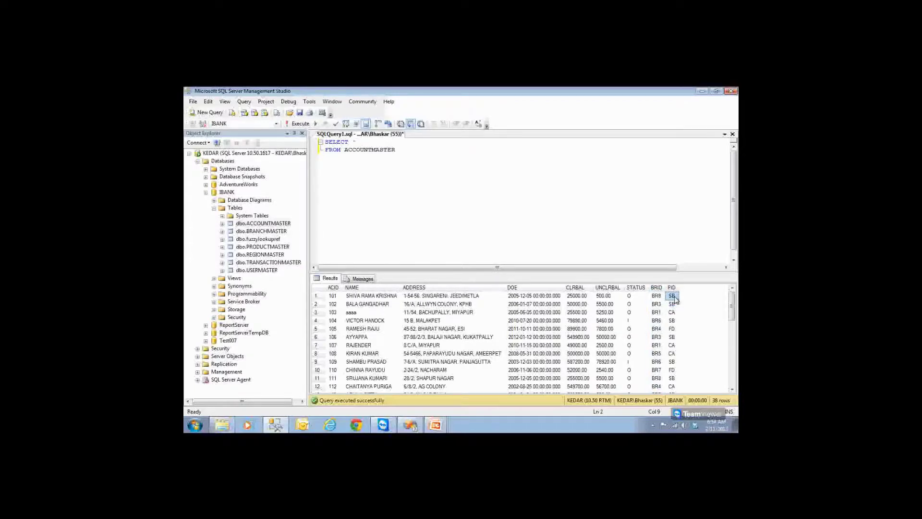
{"action": "left_click", "coordinate": [672, 313]}
{"action": "left_click", "coordinate": [672, 329]}
{"action": "left_click", "coordinate": [334, 296]}
{"action": "left_click", "coordinate": [356, 297]}
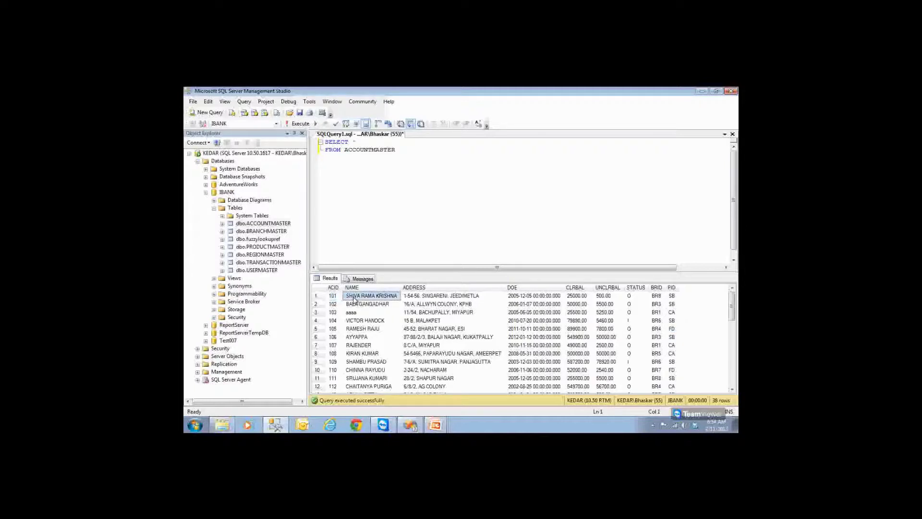
{"action": "left_click", "coordinate": [411, 298]}
{"action": "left_click", "coordinate": [536, 303]}
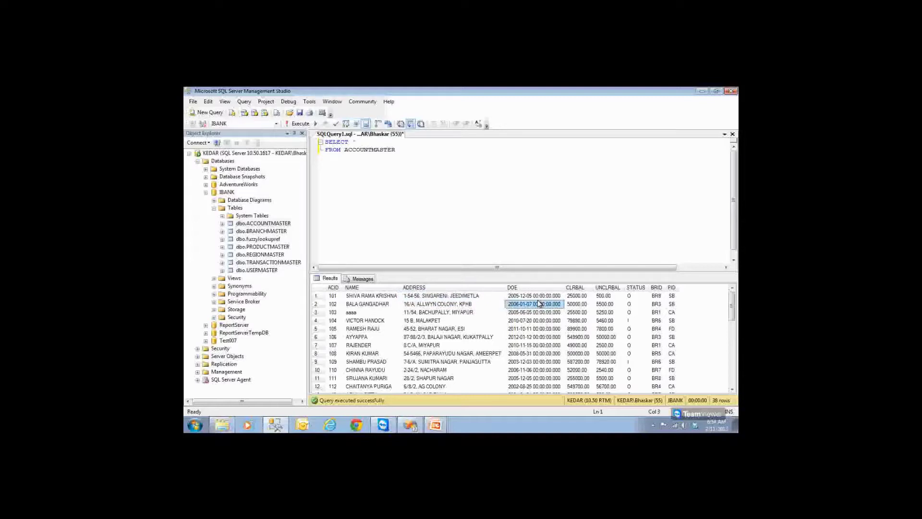
{"action": "left_click", "coordinate": [576, 296]}
{"action": "left_click", "coordinate": [604, 295]}
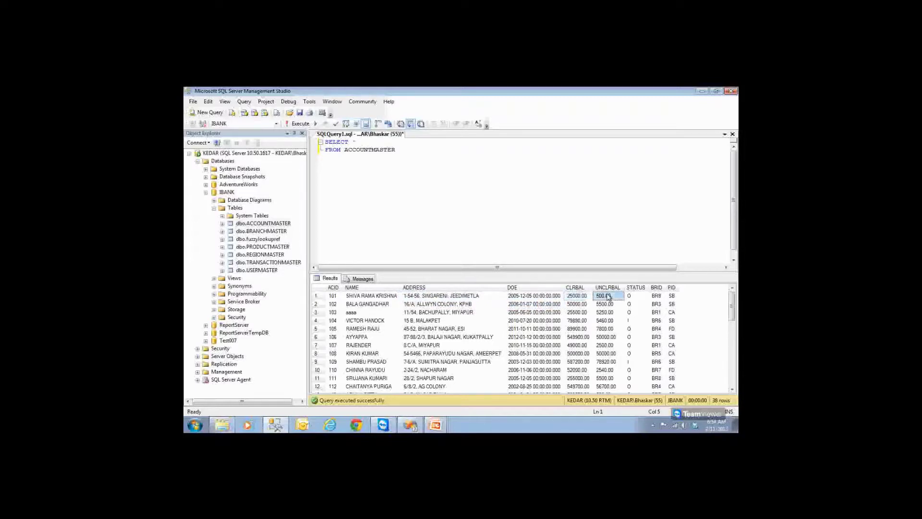
{"action": "left_click", "coordinate": [631, 297]}
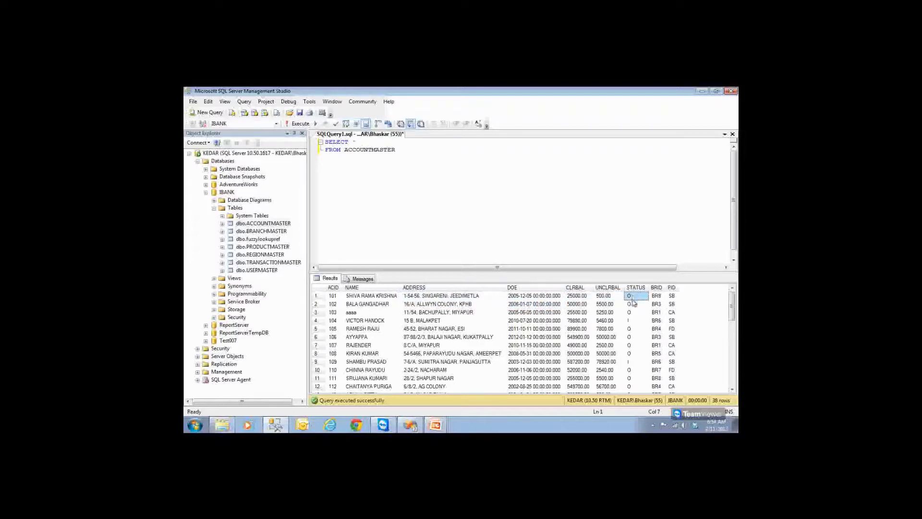
Step: Look through the STATUS values down to row 15 and check that account's BRID and PID
{"action": "left_click", "coordinate": [630, 322]}
{"action": "left_click", "coordinate": [635, 342]}
{"action": "key", "text": "Down"}
{"action": "key", "text": "Down"}
{"action": "key", "text": "Down"}
{"action": "key", "text": "Down"}
{"action": "key", "text": "Down"}
{"action": "key", "text": "Down"}
{"action": "key", "text": "Down"}
{"action": "key", "text": "Down"}
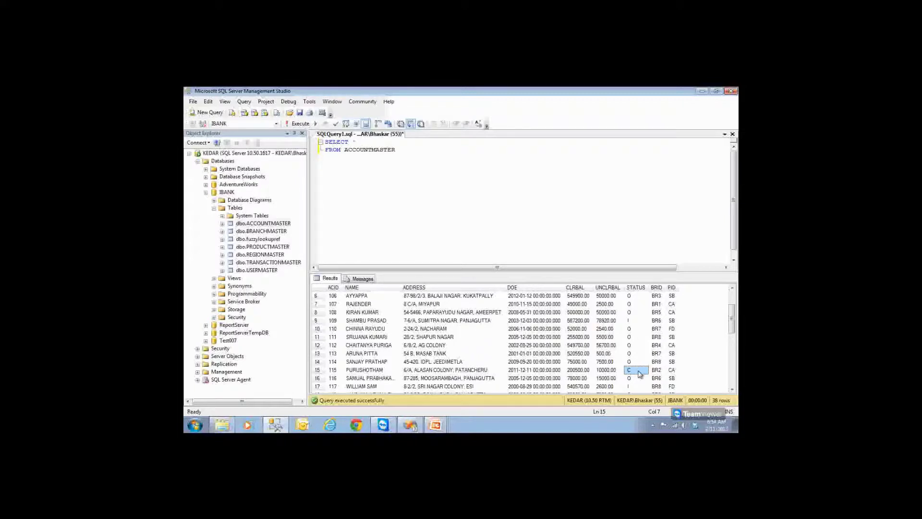
{"action": "left_click", "coordinate": [662, 372]}
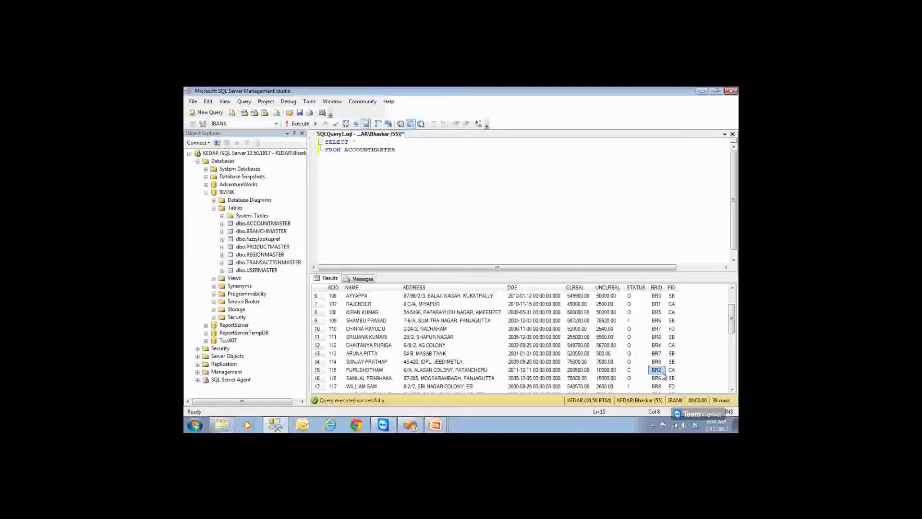
{"action": "left_click", "coordinate": [675, 378]}
{"action": "left_click", "coordinate": [673, 371]}
{"action": "scroll", "coordinate": [734, 299], "scroll_direction": "up", "scroll_amount": 2}
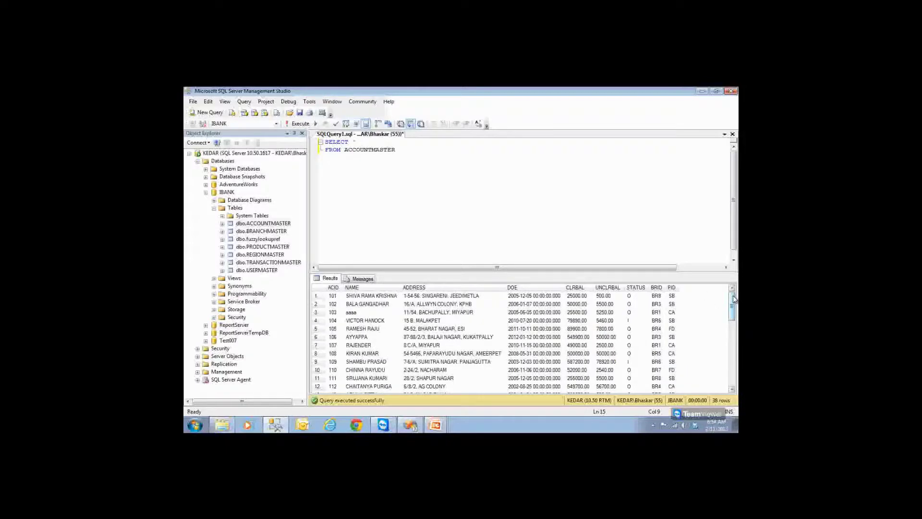
Step: Add the condition WHERE BRID = 'BR1' on a new line of the ACCOUNTMASTER query and execute it
{"action": "key", "text": "F5"}
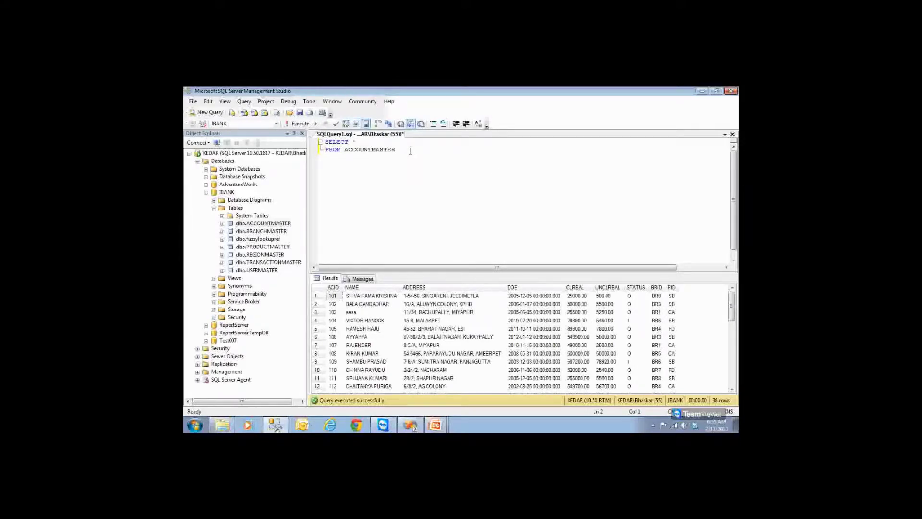
{"action": "key", "text": "Return"}
{"action": "type", "text": "WHERE BRID"}
{"action": "left_click", "coordinate": [657, 287]}
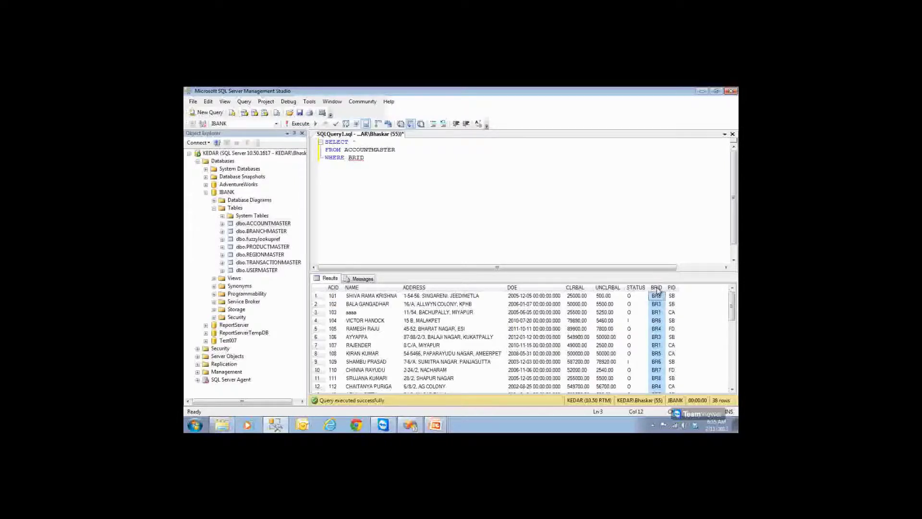
{"action": "left_click", "coordinate": [373, 157]}
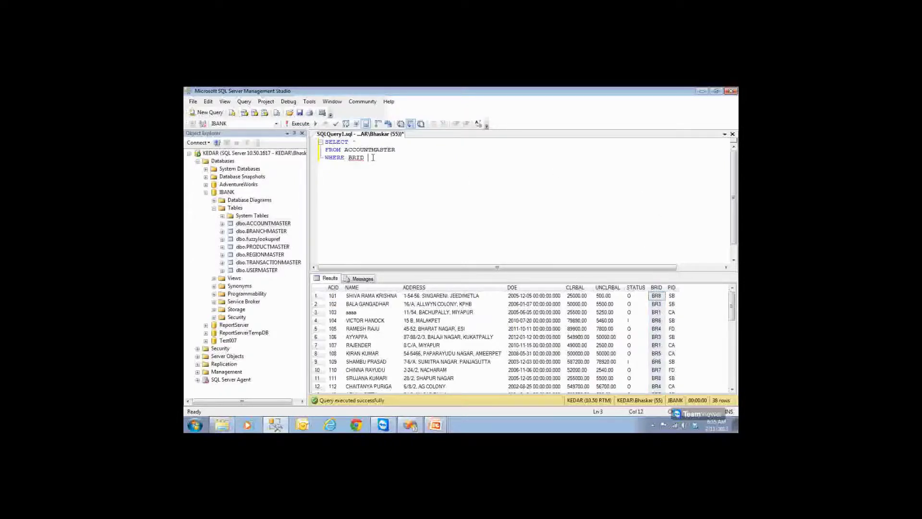
{"action": "type", "text": "= 'BR1"}
{"action": "key", "text": "F5"}
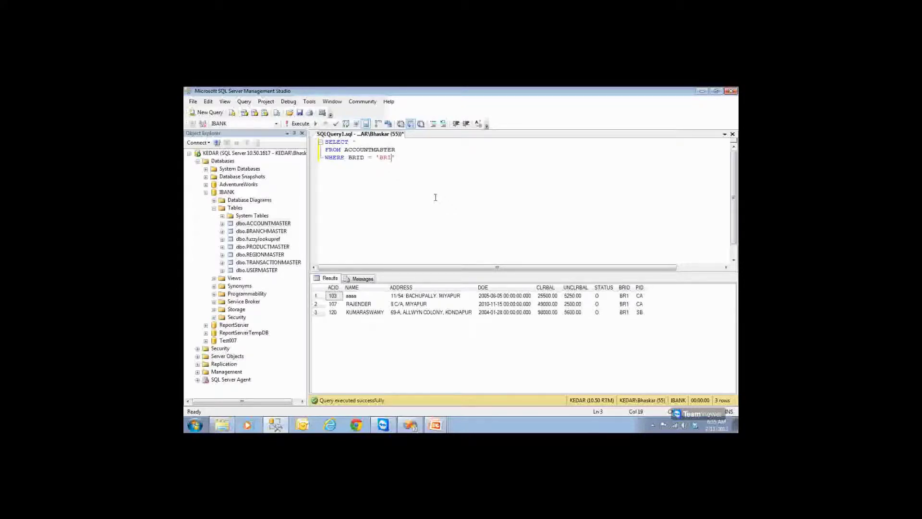
Step: Execute the query with the BRID condition set to 'BR2', 'BR3' and 'BR4' in turn
{"action": "key", "text": "BackSpace"}
{"action": "type", "text": "2"}
{"action": "key", "text": "F5"}
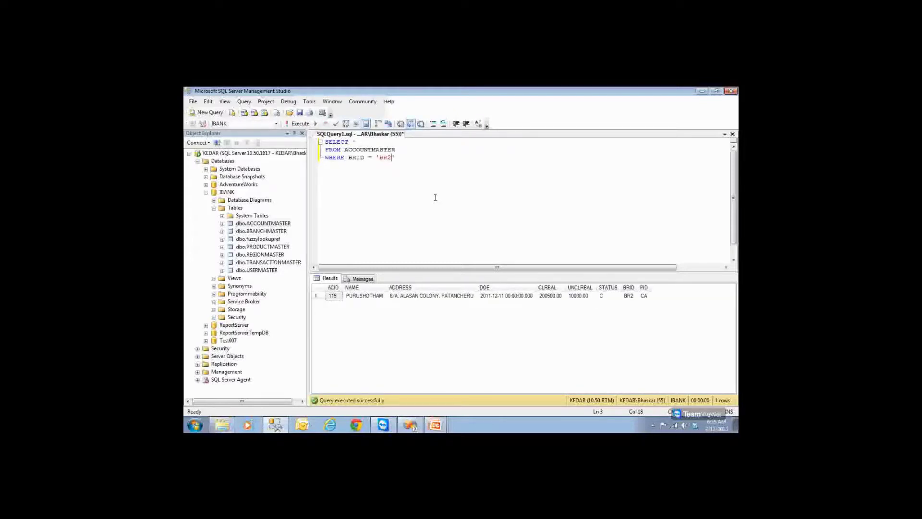
{"action": "left_click", "coordinate": [300, 125]}
{"action": "key", "text": "BackSpace"}
{"action": "type", "text": "3"}
{"action": "left_click", "coordinate": [300, 124]}
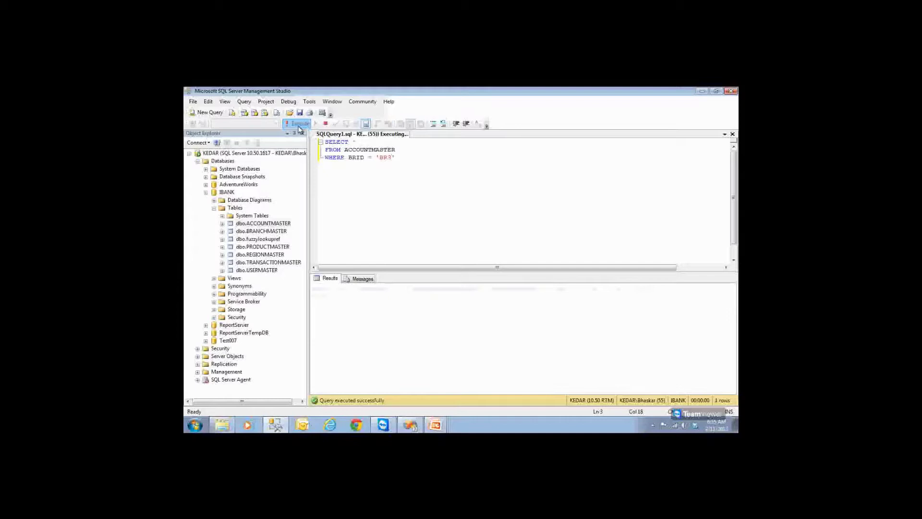
{"action": "key", "text": "BackSpace"}
{"action": "type", "text": "4"}
{"action": "key", "text": "F5"}
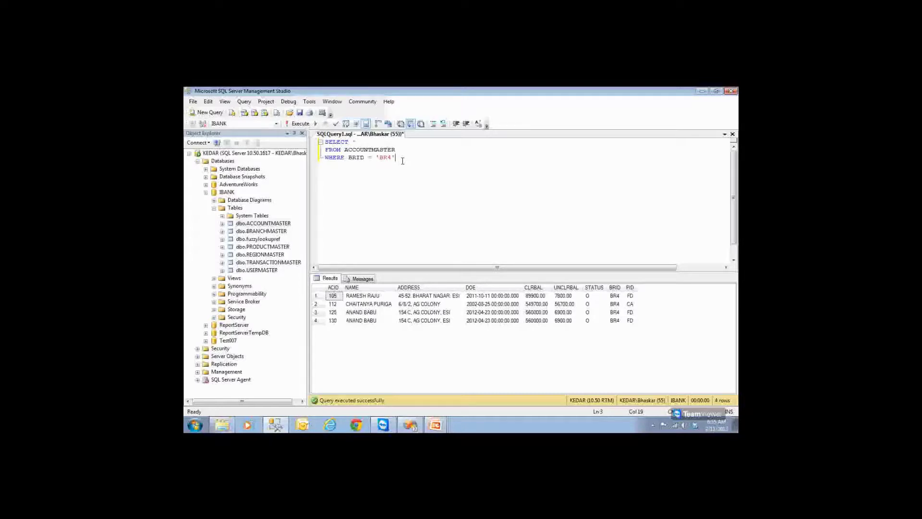
{"action": "key", "text": "shift+Left"}
{"action": "key", "text": "shift+Left"}
{"action": "key", "text": "shift+Left"}
{"action": "key", "text": "shift+Left"}
{"action": "key", "text": "shift+Left"}
{"action": "type", "text": "@"}
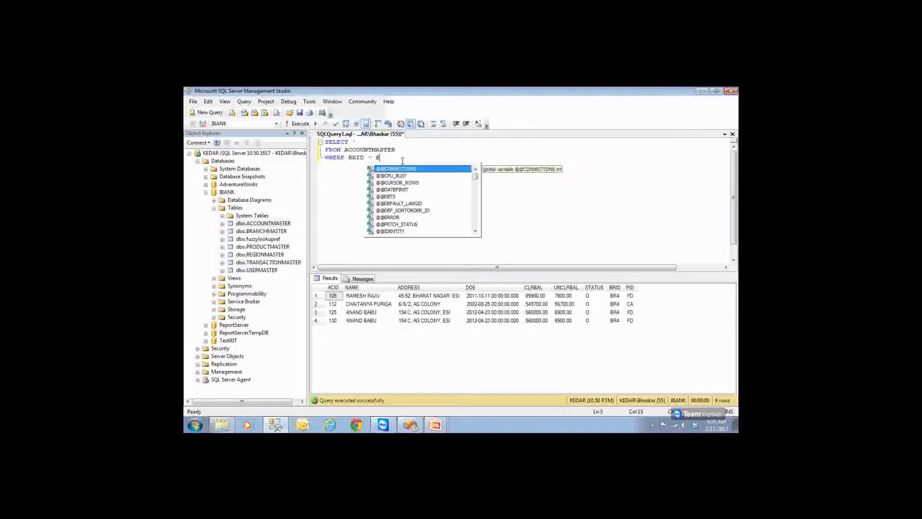
{"action": "type", "text": "BRID"}
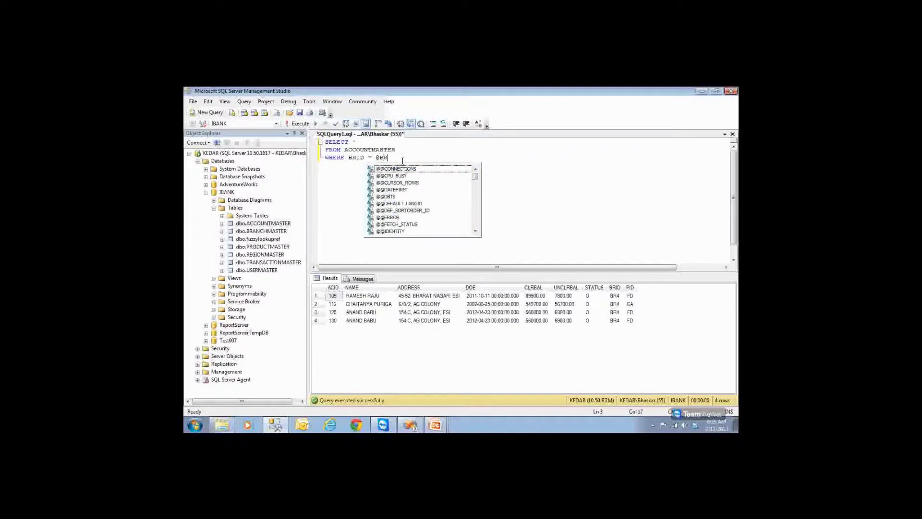
{"action": "key", "text": "shift+Left"}
{"action": "key", "text": "shift+Left"}
{"action": "key", "text": "shift+Left"}
{"action": "key", "text": "shift+Left"}
{"action": "key", "text": "shift+Left"}
{"action": "left_click", "coordinate": [403, 161]}
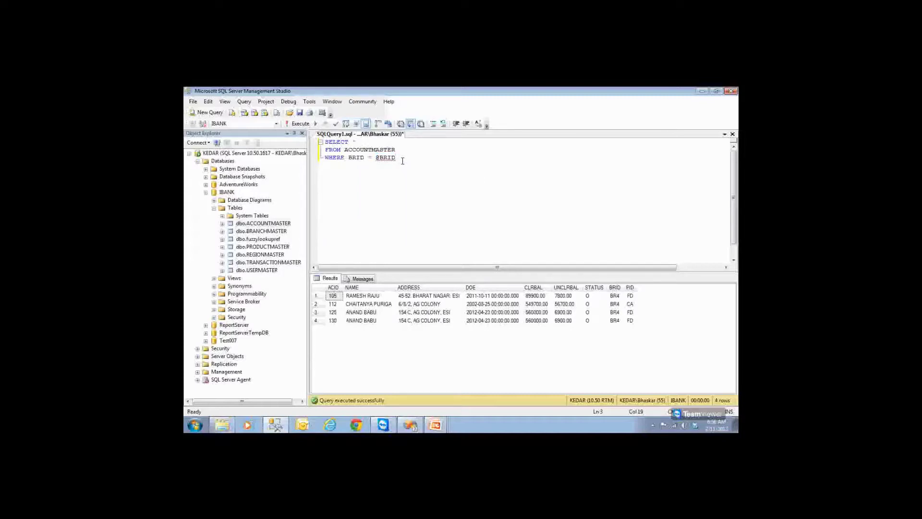
{"action": "left_click", "coordinate": [298, 125]}
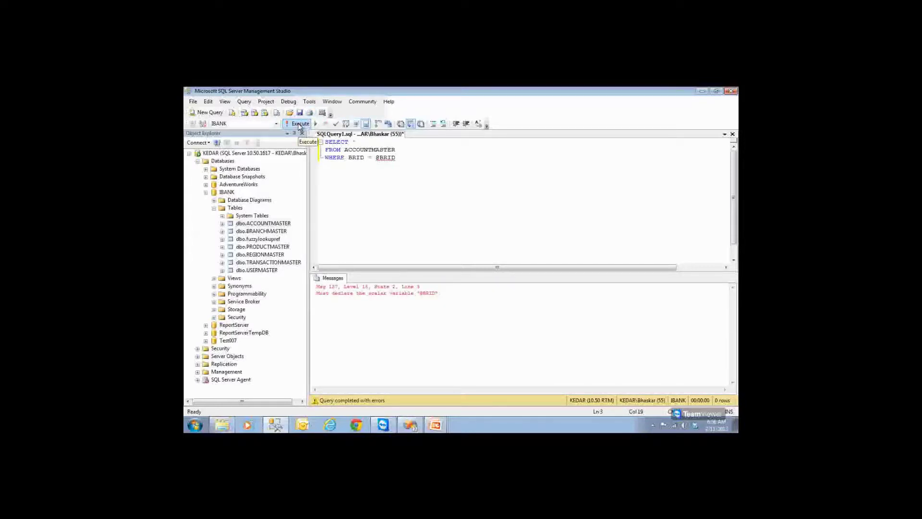
Step: Execute only the SELECT and FROM lines of the query, leaving out the WHERE clause
{"action": "key", "text": "shift+Left"}
{"action": "key", "text": "shift+Left"}
{"action": "key", "text": "shift+Left"}
{"action": "key", "text": "shift+Left"}
{"action": "key", "text": "shift+Left"}
{"action": "key", "text": "End"}
{"action": "left_click", "coordinate": [396, 151]}
{"action": "key", "text": "shift+Home"}
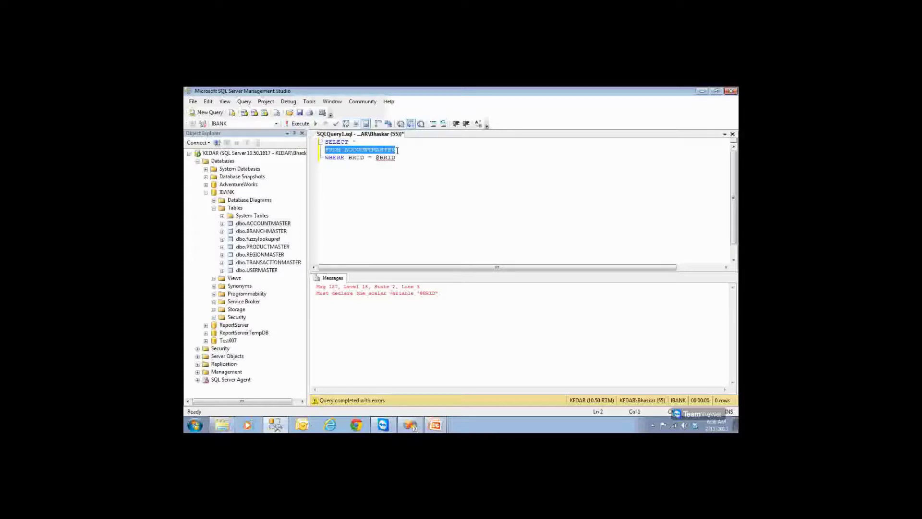
{"action": "key", "text": "shift+Up"}
{"action": "key", "text": "F5"}
{"action": "key", "text": "Right"}
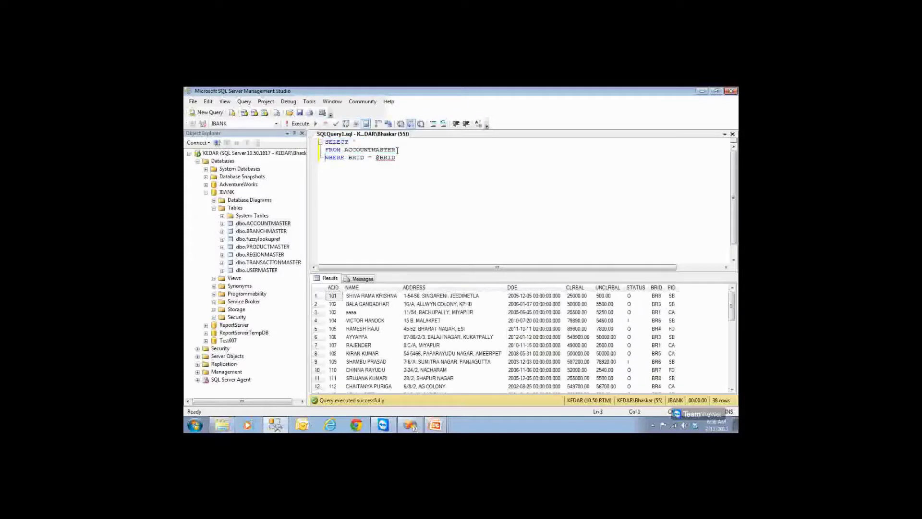
{"action": "key", "text": "shift+Right"}
{"action": "key", "text": "shift+Right"}
{"action": "key", "text": "shift+Right"}
{"action": "key", "text": "shift+Right"}
{"action": "key", "text": "shift+Right"}
{"action": "type", "text": "''"}
{"action": "type", "text": "BR2"}
{"action": "key", "text": "Right"}
{"action": "key", "text": "F5"}
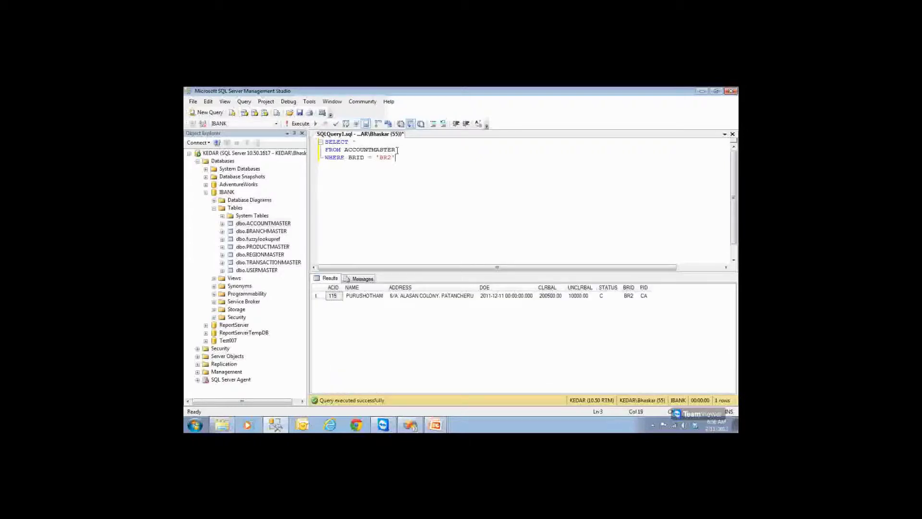
{"action": "key", "text": "BackSpace"}
{"action": "key", "text": "BackSpace"}
{"action": "key", "text": "BackSpace"}
{"action": "key", "text": "BackSpace"}
{"action": "key", "text": "BackSpace"}
{"action": "type", "text": "''"}
{"action": "key", "text": "BackSpace"}
{"action": "key", "text": "BackSpace"}
{"action": "type", "text": "@"}
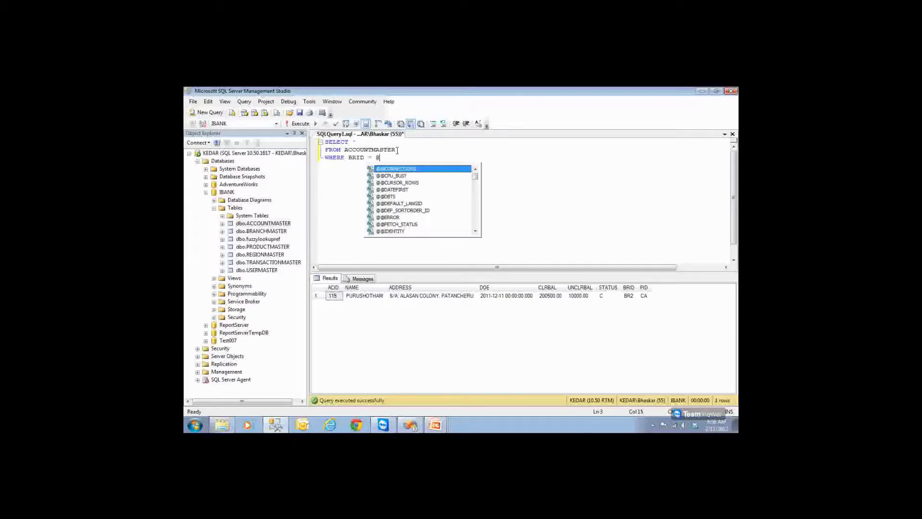
{"action": "type", "text": "BRID"}
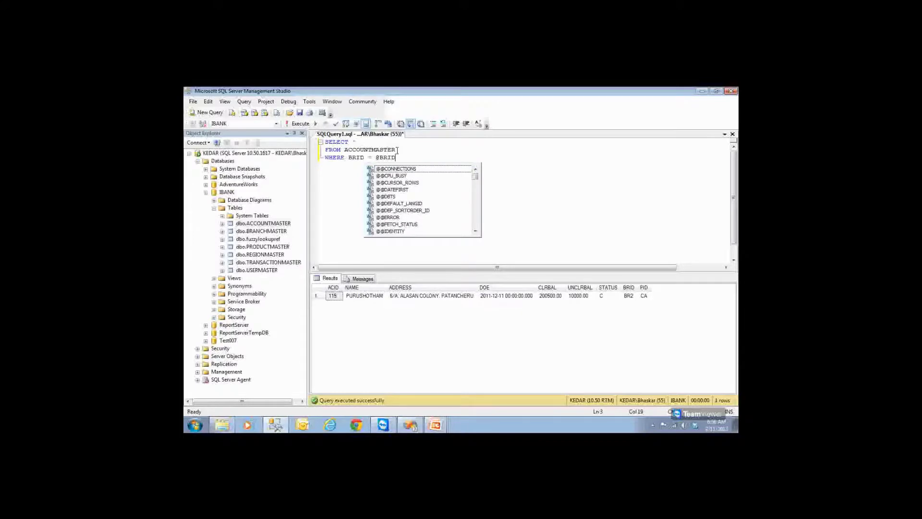
{"action": "key", "text": "F5"}
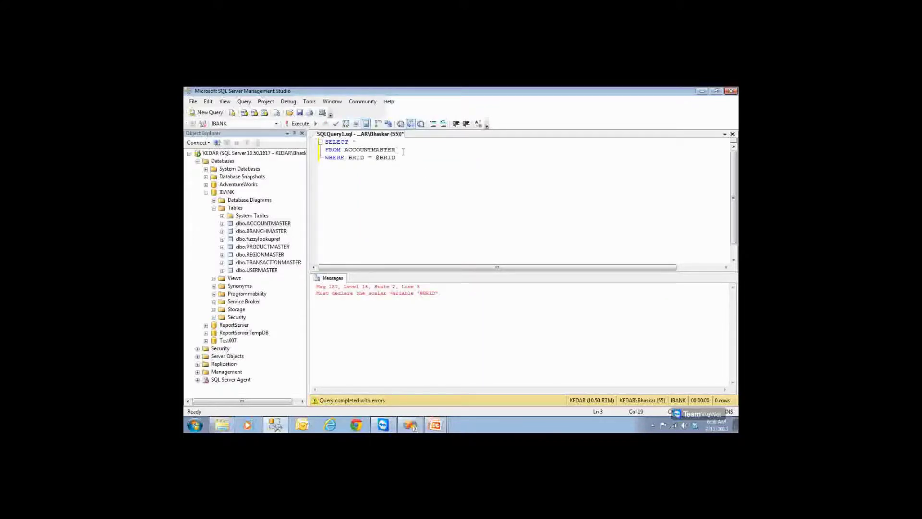
{"action": "key", "text": "shift+Home"}
{"action": "key", "text": "shift+Up"}
{"action": "key", "text": "shift+Up"}
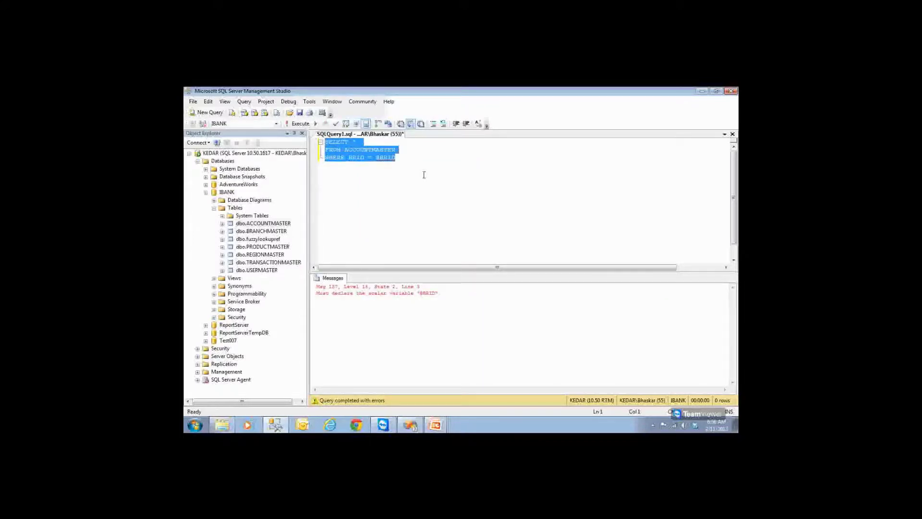
{"action": "right_click", "coordinate": [346, 152]}
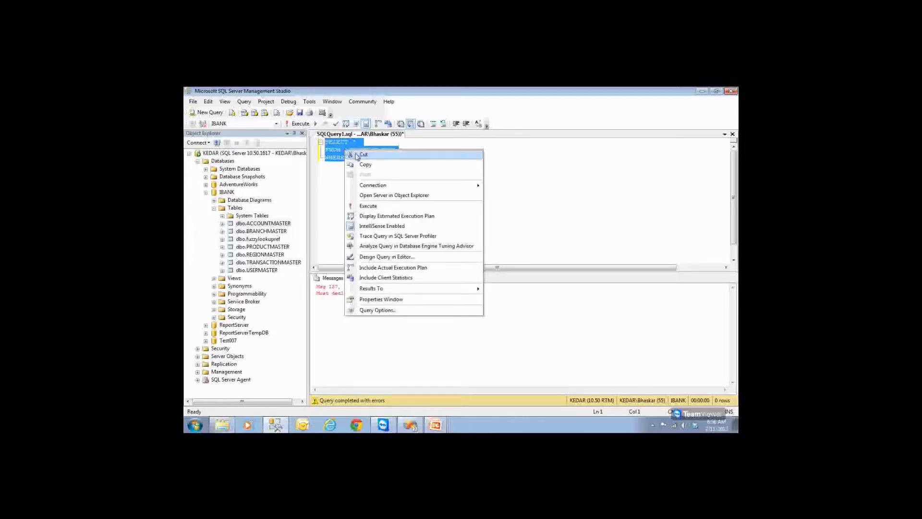
{"action": "left_click", "coordinate": [363, 165]}
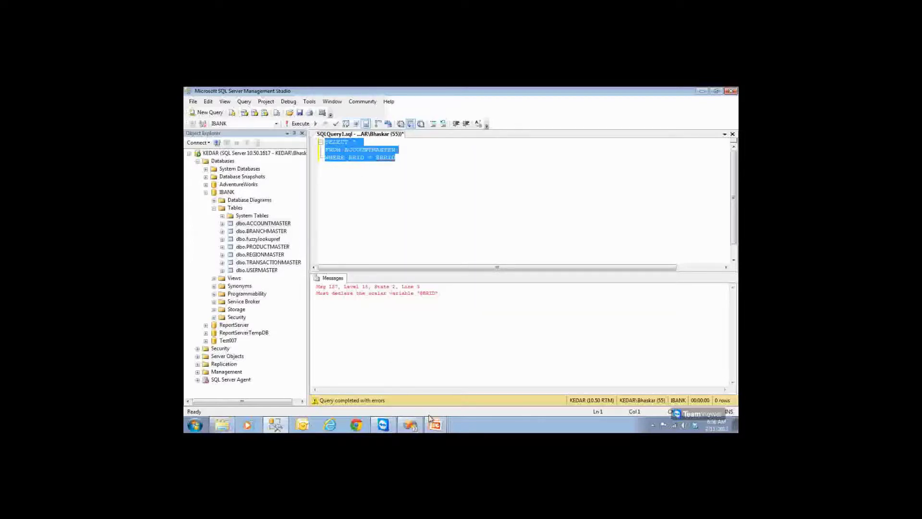
Step: Switch to Visual Studio, paste the copied query as CustomerDataSet's query text and confirm the dataset properties
{"action": "left_click", "coordinate": [418, 427]}
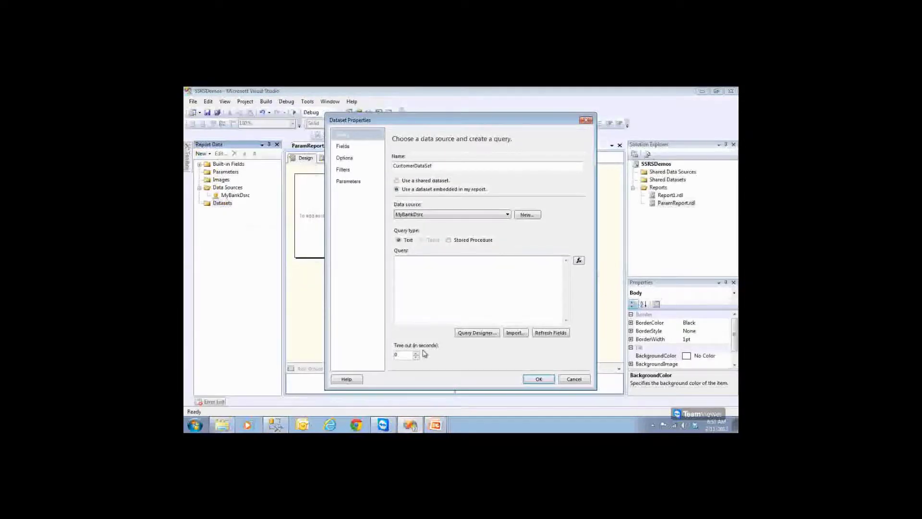
{"action": "key", "text": "ctrl+v"}
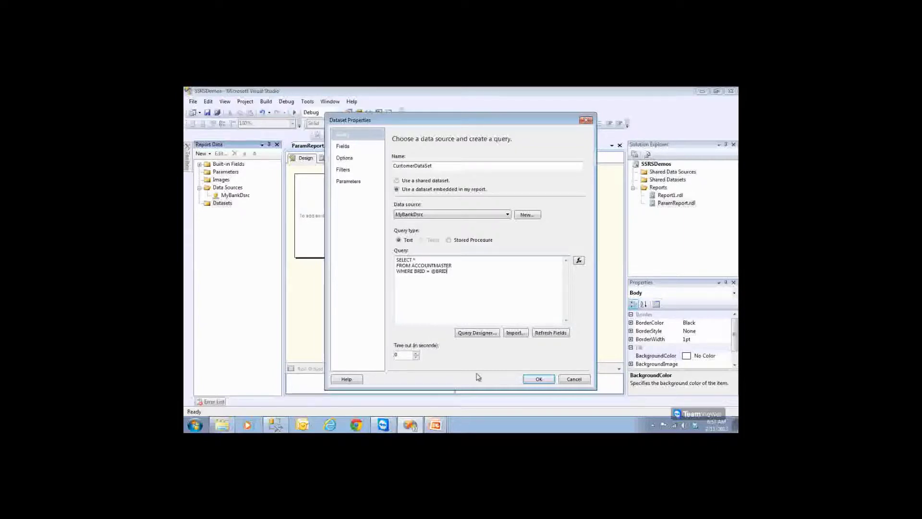
{"action": "left_click", "coordinate": [529, 378]}
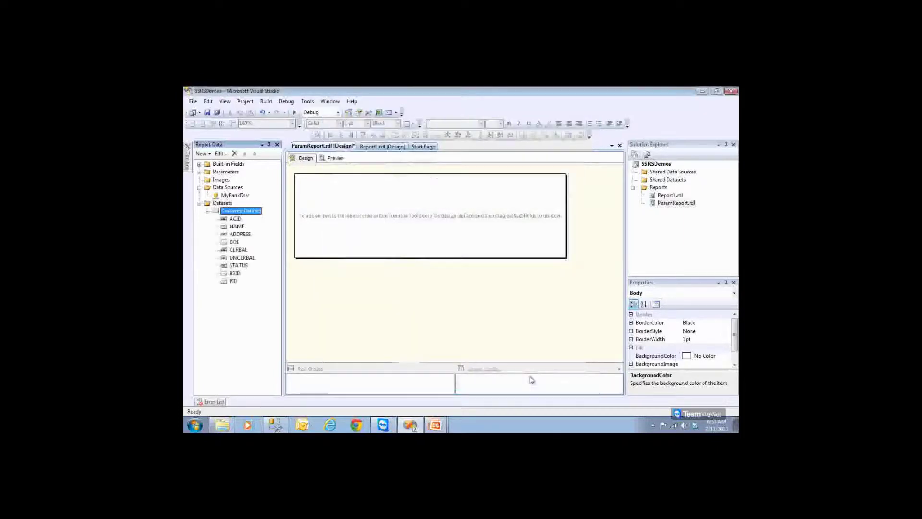
Step: Check the CustomerDataSet fields in the report data and collapse the Datasets folder
{"action": "left_click", "coordinate": [236, 226]}
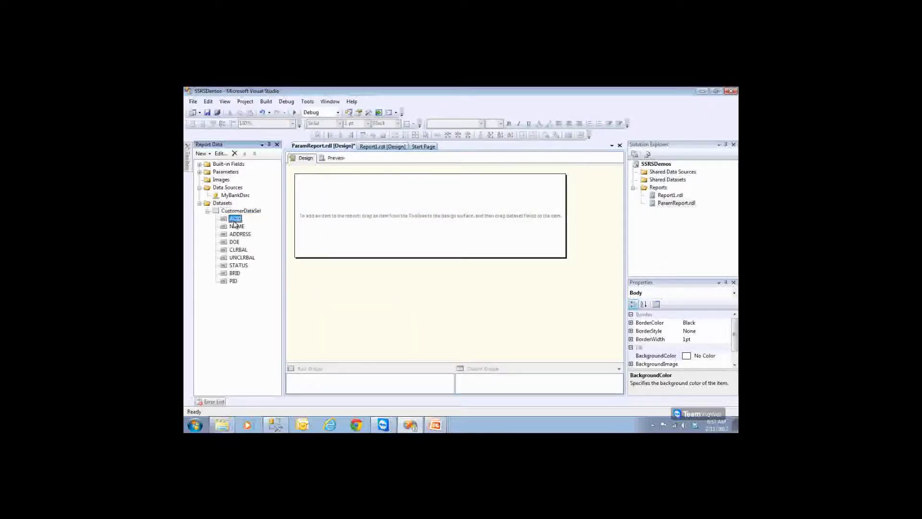
{"action": "left_click", "coordinate": [236, 250]}
{"action": "left_click", "coordinate": [234, 189]}
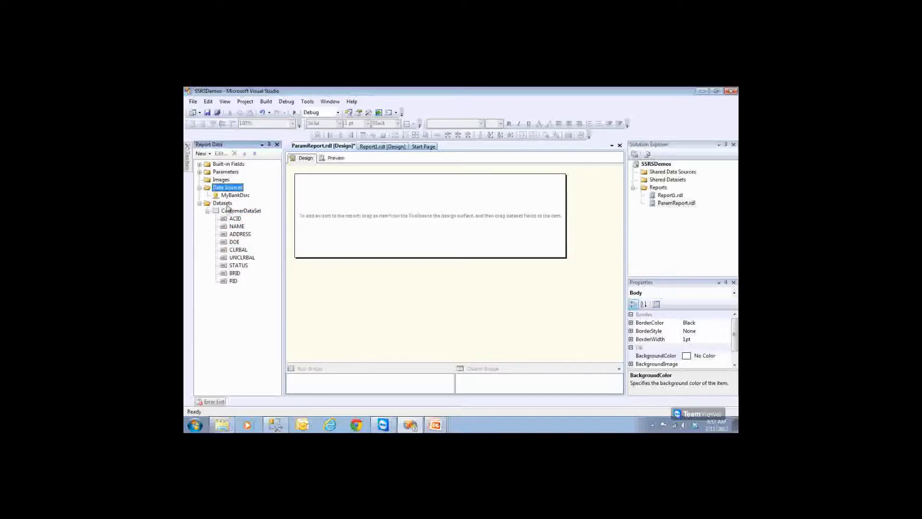
{"action": "left_click", "coordinate": [224, 203]}
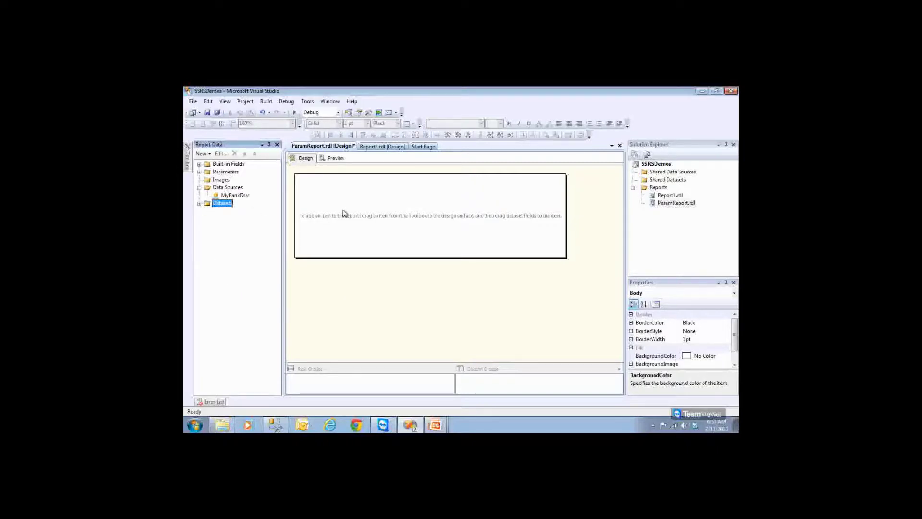
Step: Insert a three-column table on the blank ParamReport body and enlarge it slightly on both sides
{"action": "left_click", "coordinate": [186, 162]}
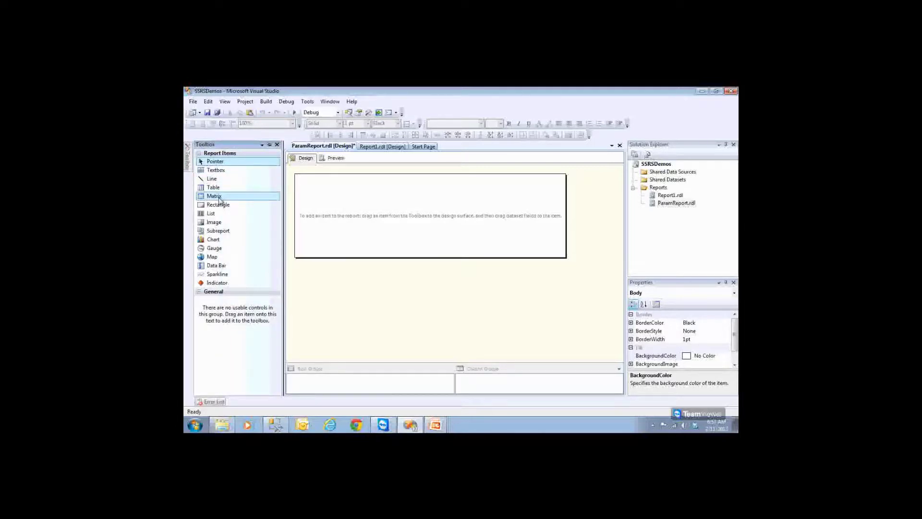
{"action": "left_click_drag", "start_coordinate": [218, 193], "coordinate": [349, 203]}
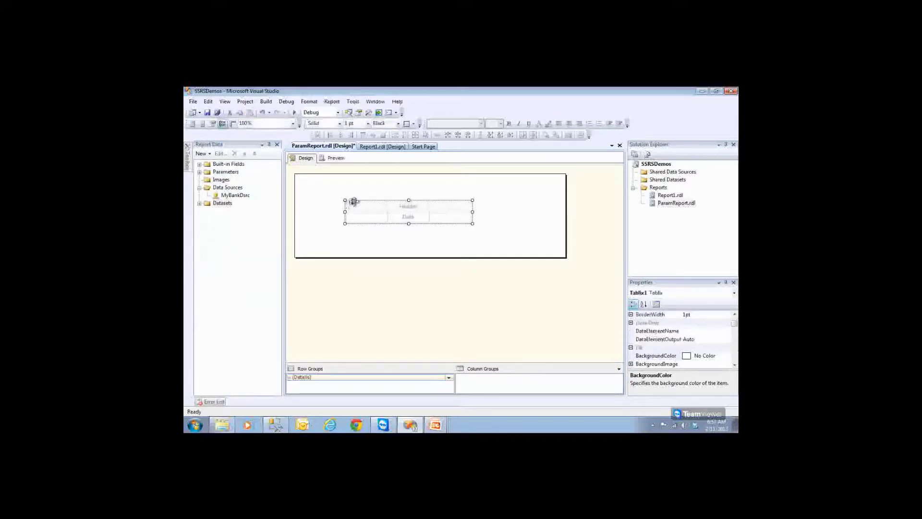
{"action": "left_click_drag", "start_coordinate": [344, 199], "coordinate": [334, 196]}
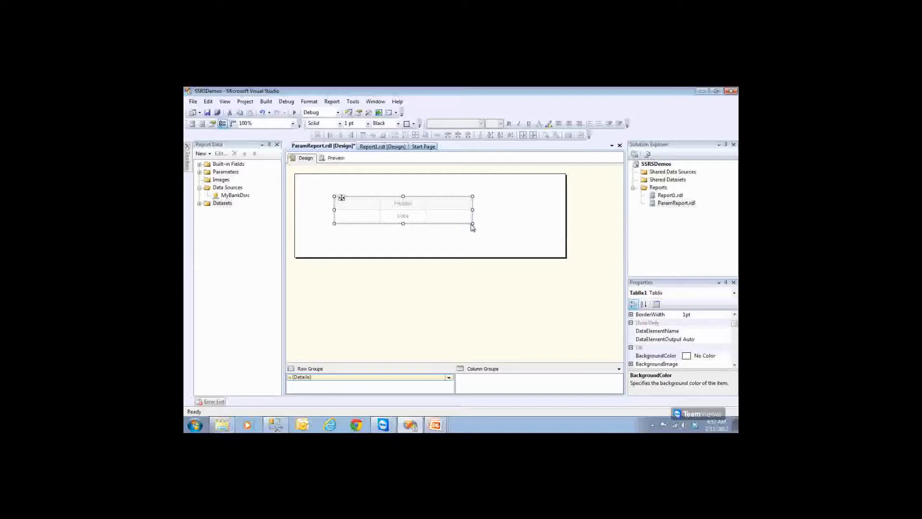
{"action": "left_click_drag", "start_coordinate": [472, 224], "coordinate": [491, 231]}
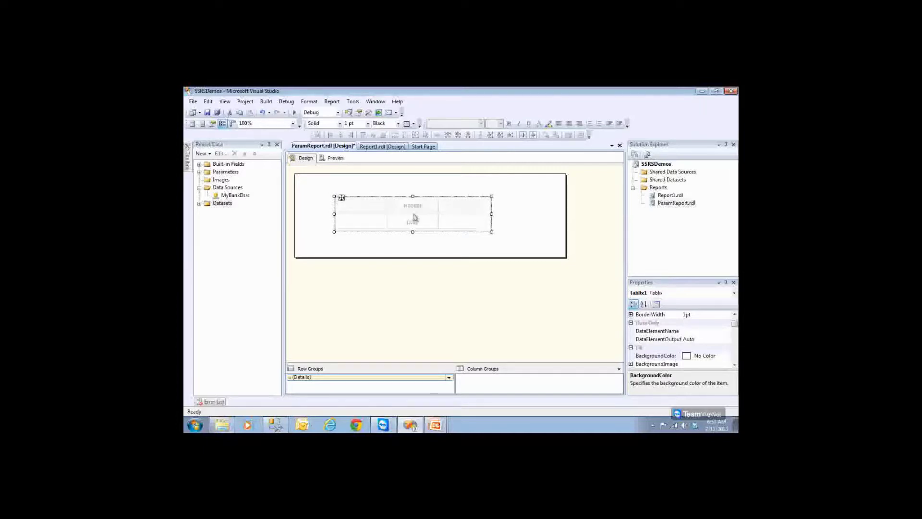
Step: Bind the table's three data cells to the ACID, NAME and CLRBAL fields, in that order
{"action": "left_click", "coordinate": [383, 219]}
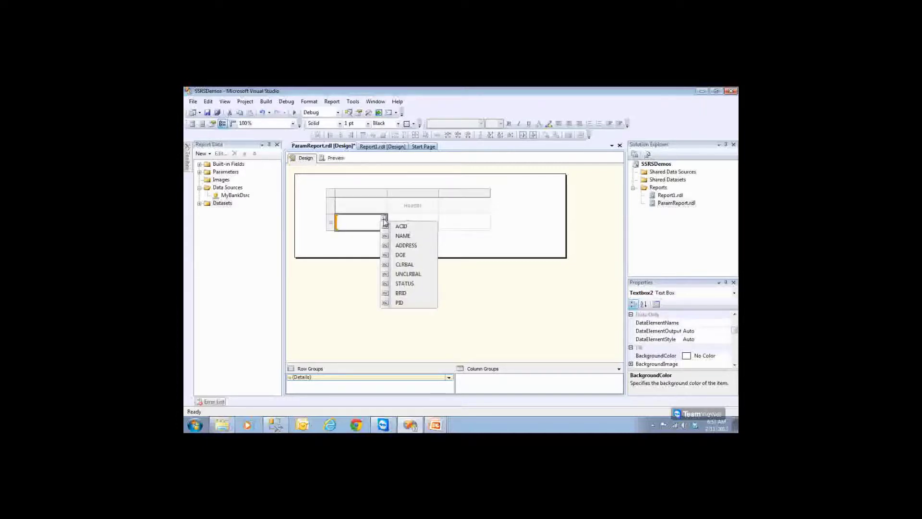
{"action": "left_click", "coordinate": [397, 222]}
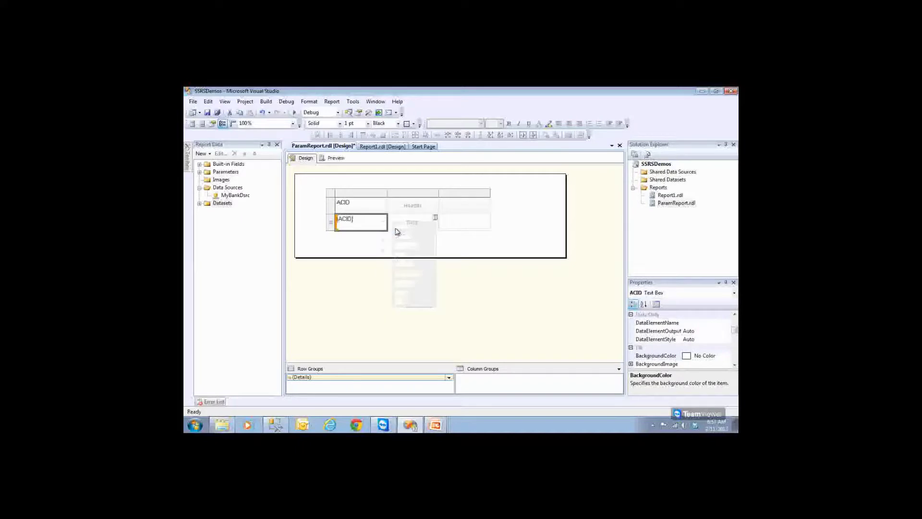
{"action": "left_click", "coordinate": [436, 219]}
{"action": "left_click", "coordinate": [454, 236]}
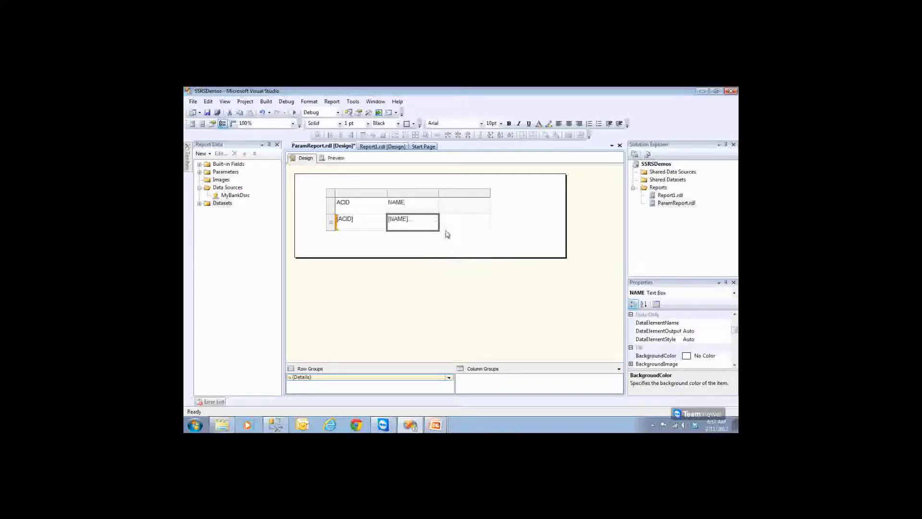
{"action": "left_click", "coordinate": [487, 220]}
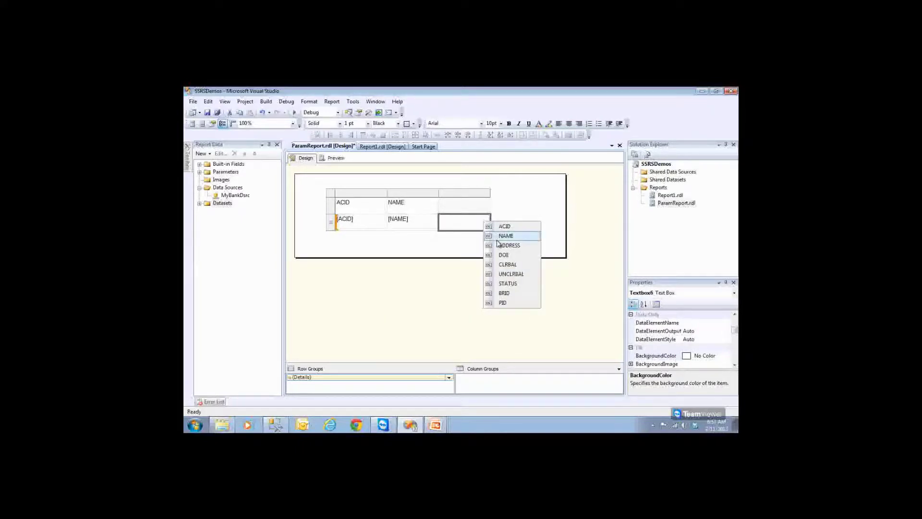
{"action": "left_click", "coordinate": [507, 271]}
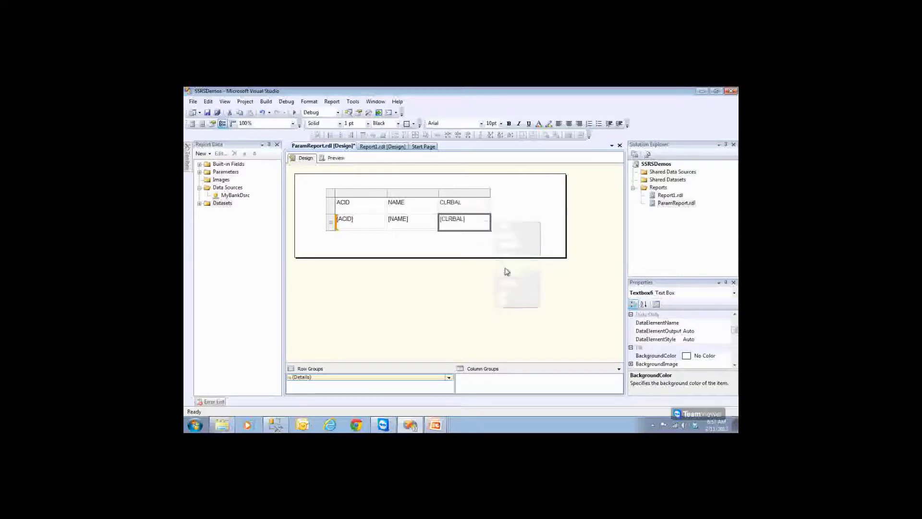
Step: Insert a column to the right of CLRBAL and bind its data cell to the BRID field
{"action": "right_click", "coordinate": [478, 194]}
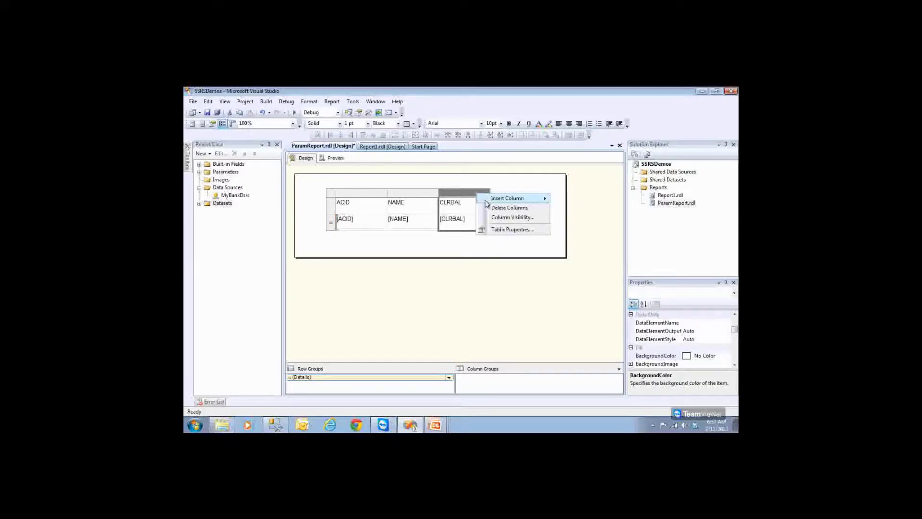
{"action": "mouse_move", "coordinate": [487, 201]}
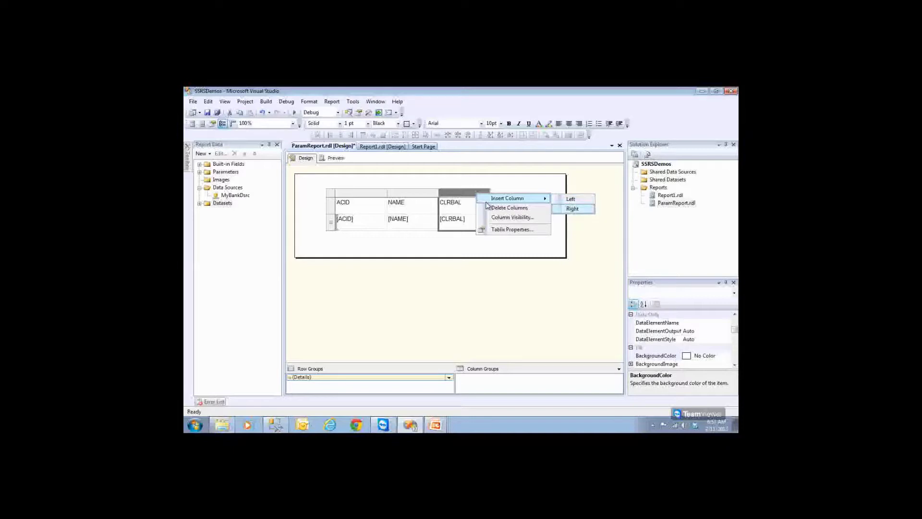
{"action": "left_click", "coordinate": [573, 208]}
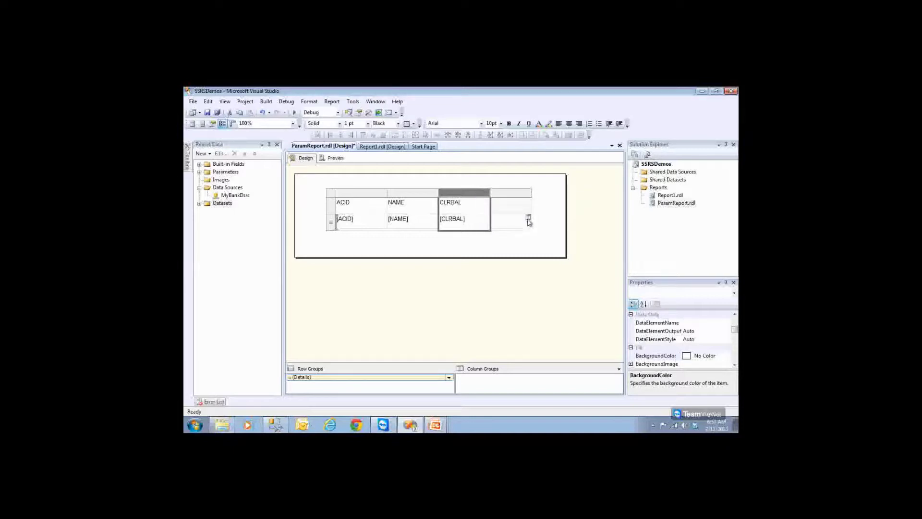
{"action": "left_click", "coordinate": [528, 219]}
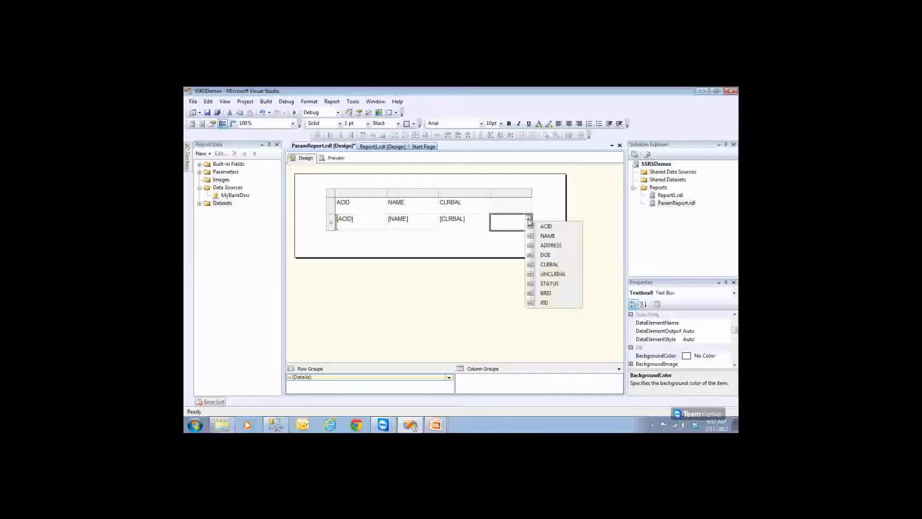
{"action": "left_click", "coordinate": [546, 293]}
Step: Move the whole table down and left in the report body, leaving room above it for a title
{"action": "left_click", "coordinate": [345, 183]}
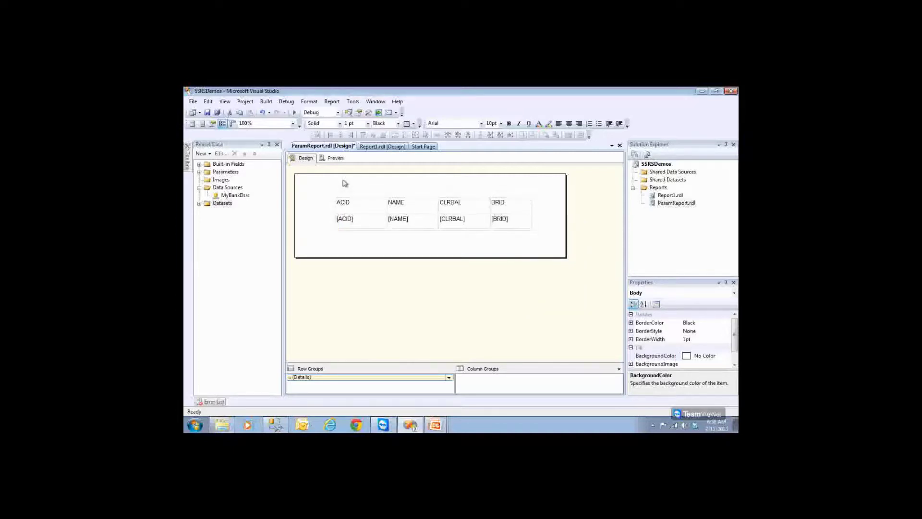
{"action": "left_click", "coordinate": [338, 200]}
{"action": "left_click", "coordinate": [339, 198]}
{"action": "left_click_drag", "start_coordinate": [341, 198], "coordinate": [315, 208]}
{"action": "left_click", "coordinate": [320, 197]}
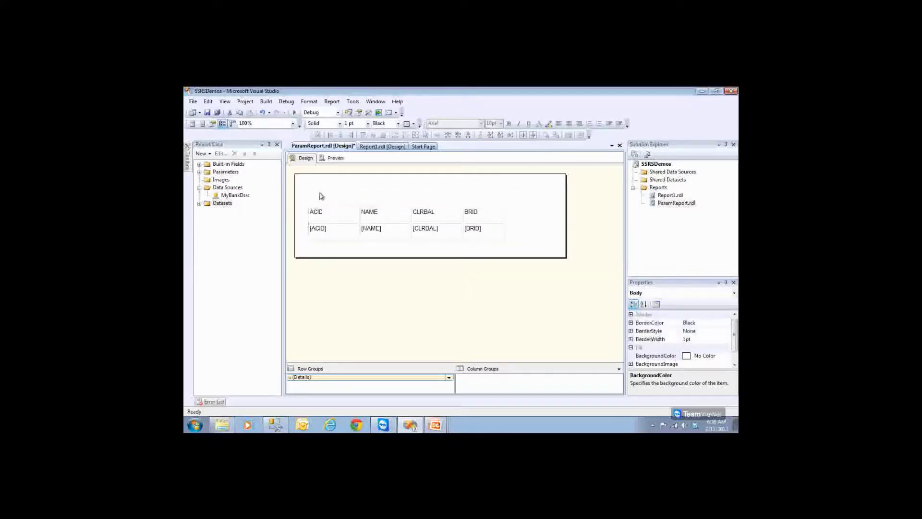
Step: Add a text box directly above the table and size it to span the table's full width
{"action": "left_click", "coordinate": [188, 162]}
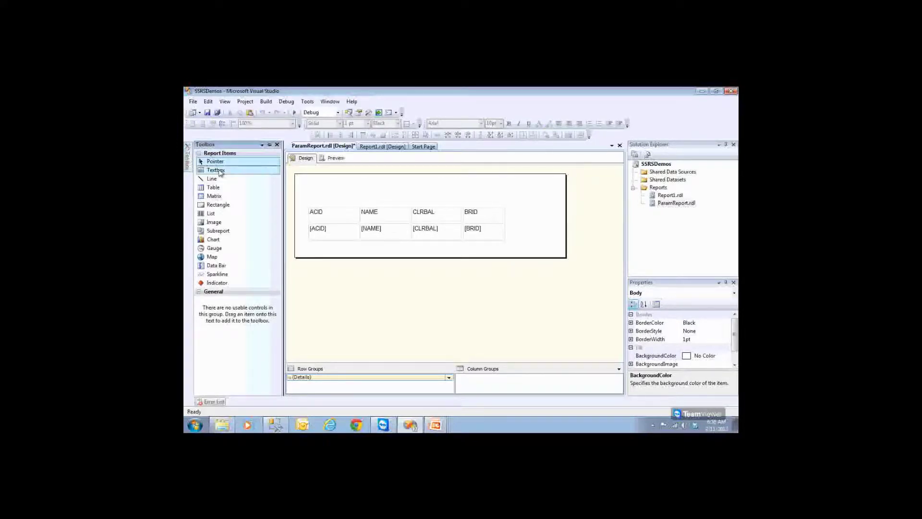
{"action": "left_click_drag", "start_coordinate": [218, 171], "coordinate": [506, 192]}
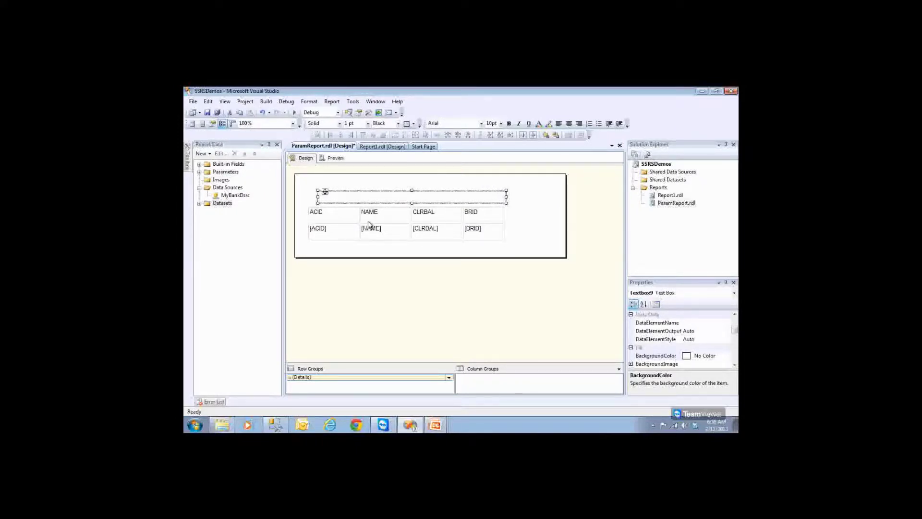
{"action": "left_click_drag", "start_coordinate": [319, 197], "coordinate": [307, 196]}
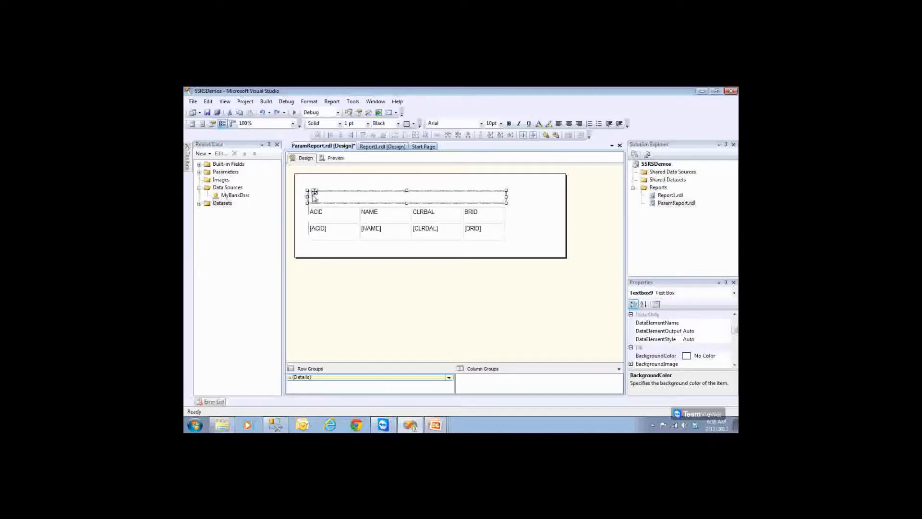
Step: Enter the title "ICICI Bank - Branch Data" in the text box and center it
{"action": "left_click", "coordinate": [330, 196]}
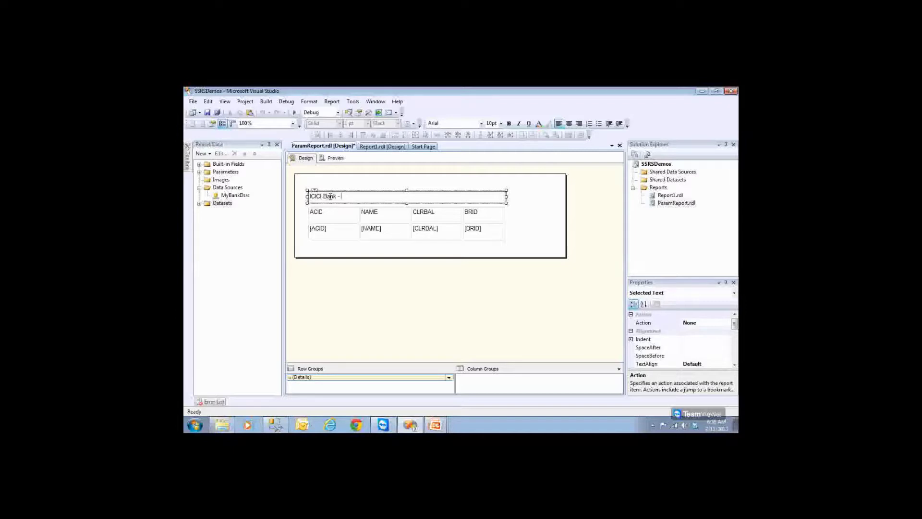
{"action": "type", "text": "Branch Data"}
{"action": "left_click", "coordinate": [569, 123]}
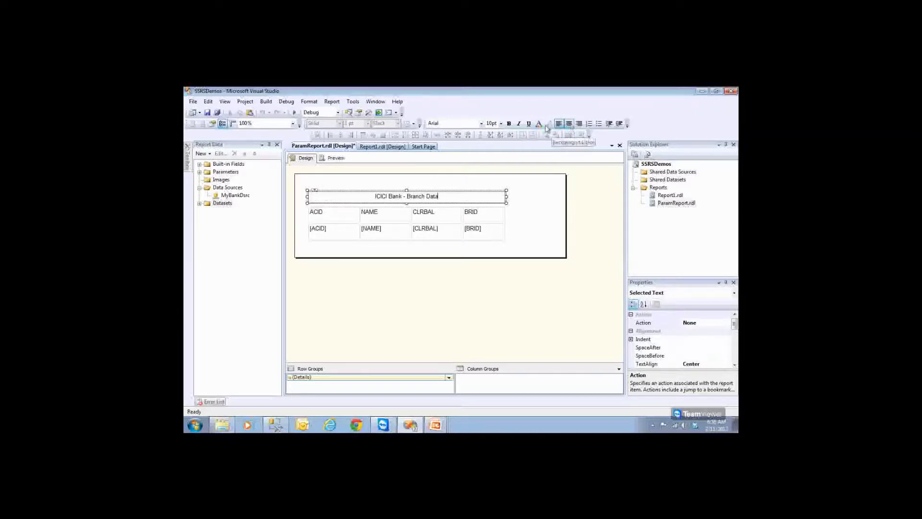
Step: Try to change the title's text color to blue with only the cursor in the text
{"action": "left_click", "coordinate": [540, 125]}
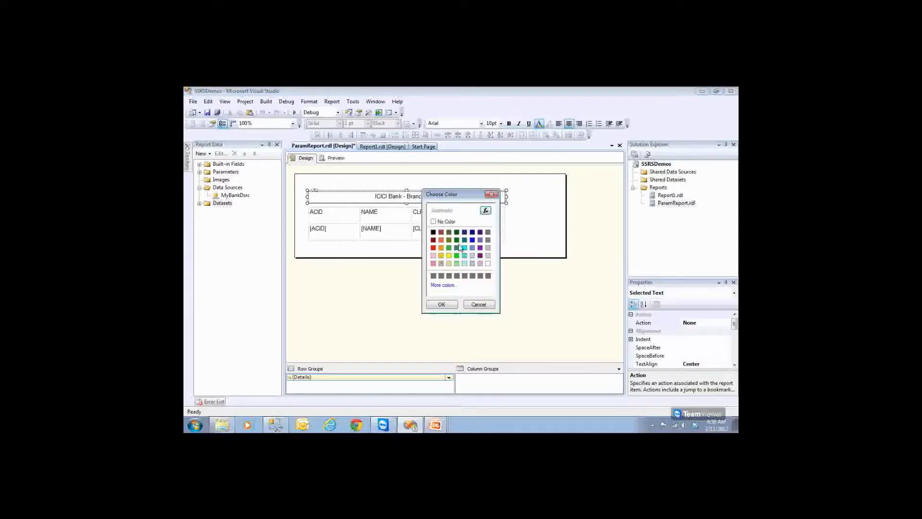
{"action": "left_click", "coordinate": [472, 240]}
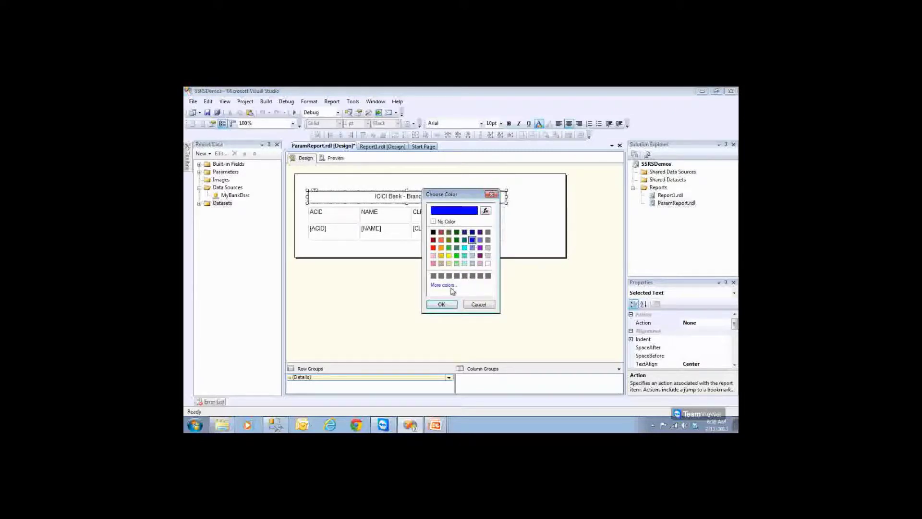
{"action": "left_click", "coordinate": [441, 304]}
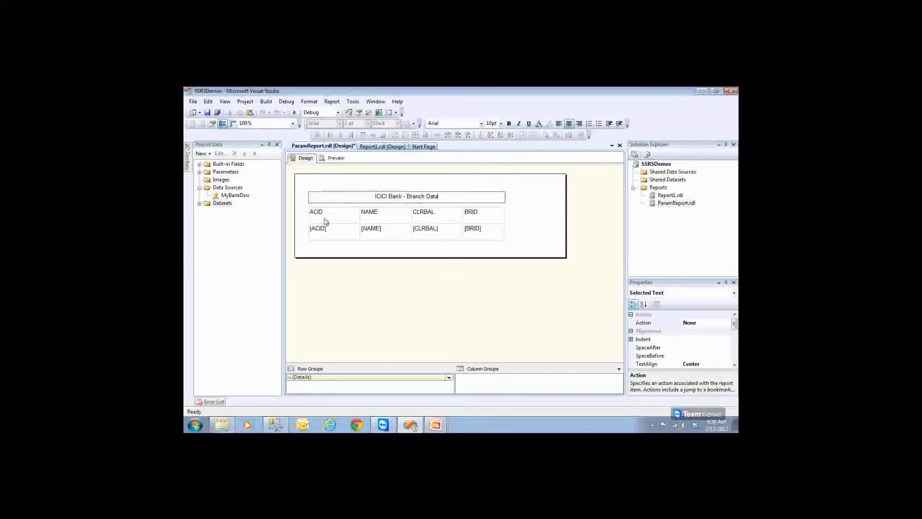
Step: Select the entire "ICICI Bank - Branch Data" title text and make it blue and bold
{"action": "triple_click", "coordinate": [347, 194]}
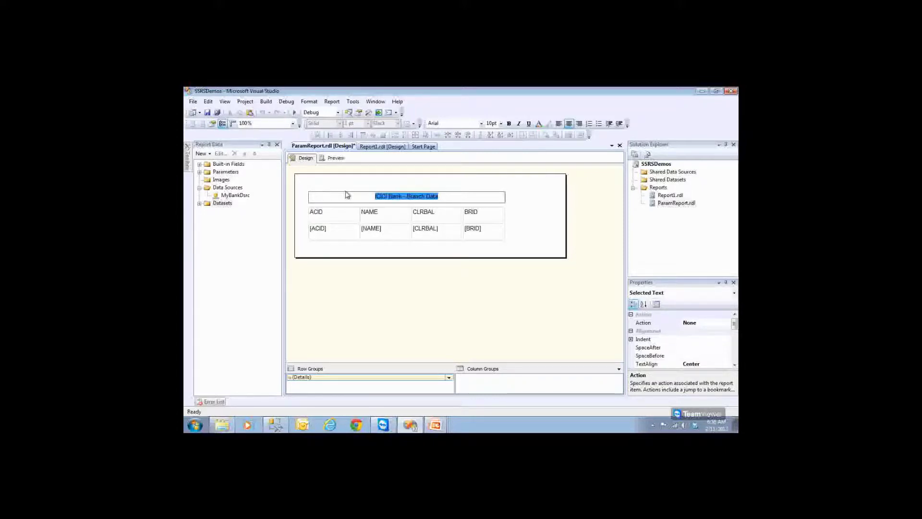
{"action": "left_click", "coordinate": [538, 124]}
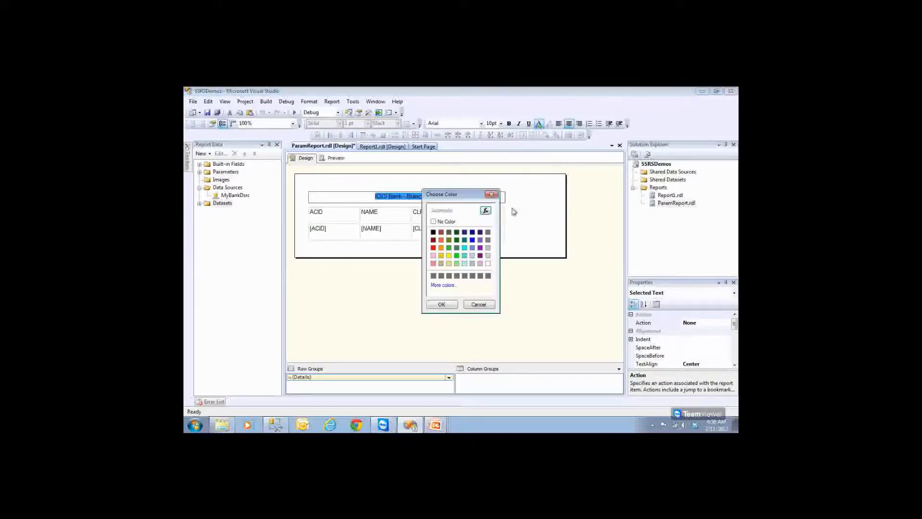
{"action": "left_click", "coordinate": [472, 239]}
{"action": "left_click", "coordinate": [442, 304]}
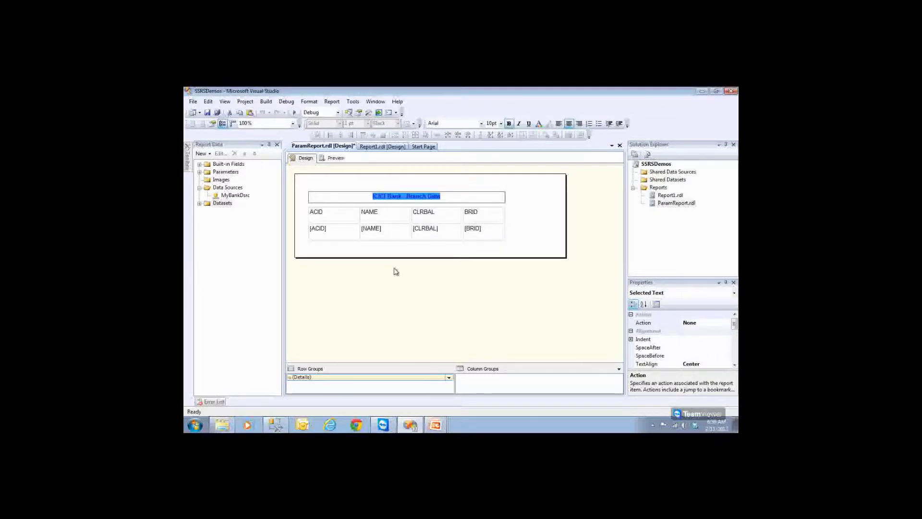
{"action": "left_click", "coordinate": [320, 194]}
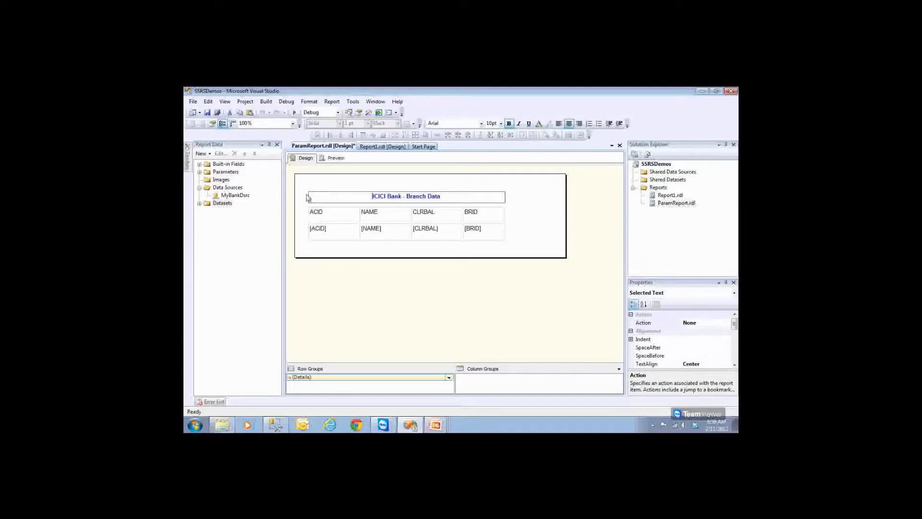
Step: Set the background color of the title text box to Aqua
{"action": "left_click", "coordinate": [305, 199]}
{"action": "left_click", "coordinate": [310, 202]}
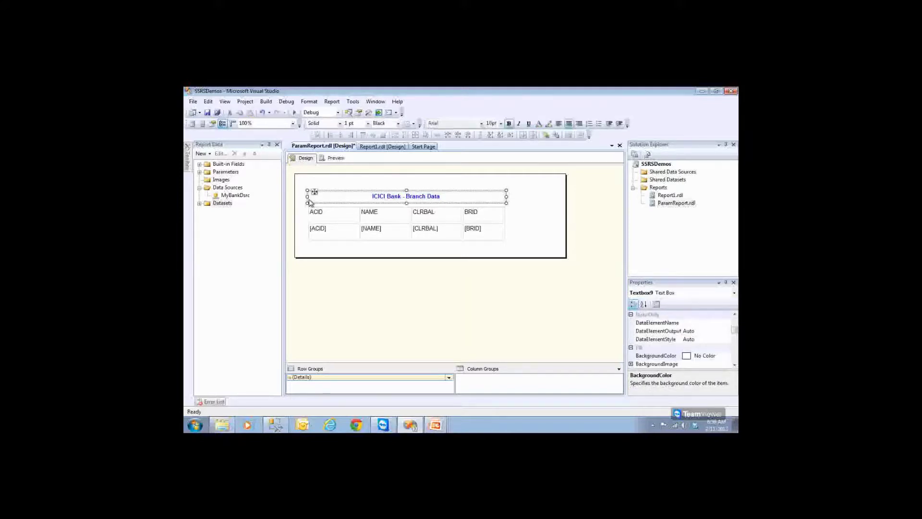
{"action": "left_click", "coordinate": [552, 124]}
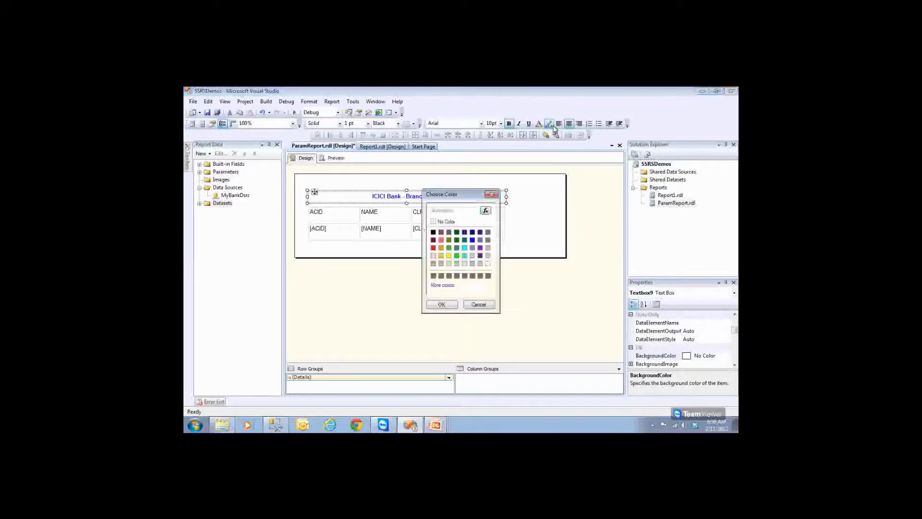
{"action": "left_click", "coordinate": [464, 247]}
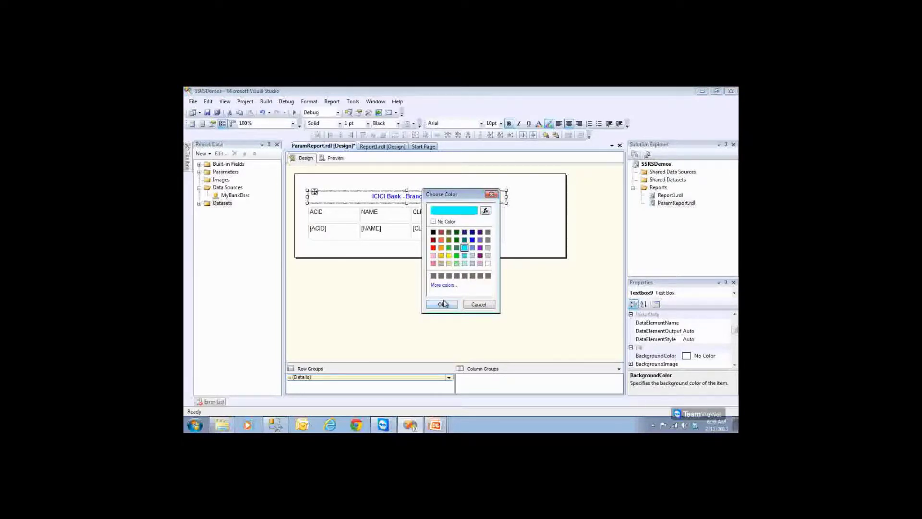
{"action": "left_click", "coordinate": [443, 304]}
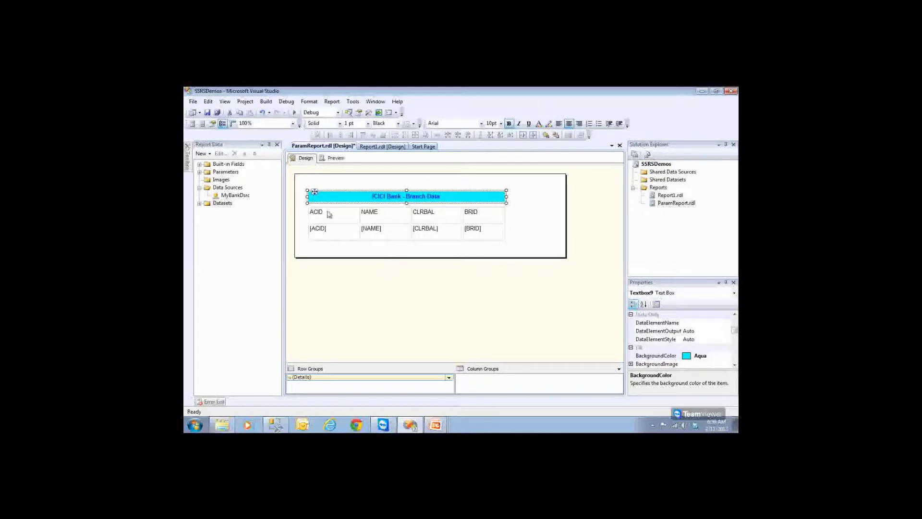
Step: Make the table's entire header row bold, leaving its text color as it is
{"action": "left_click", "coordinate": [329, 214]}
{"action": "left_click", "coordinate": [303, 214]}
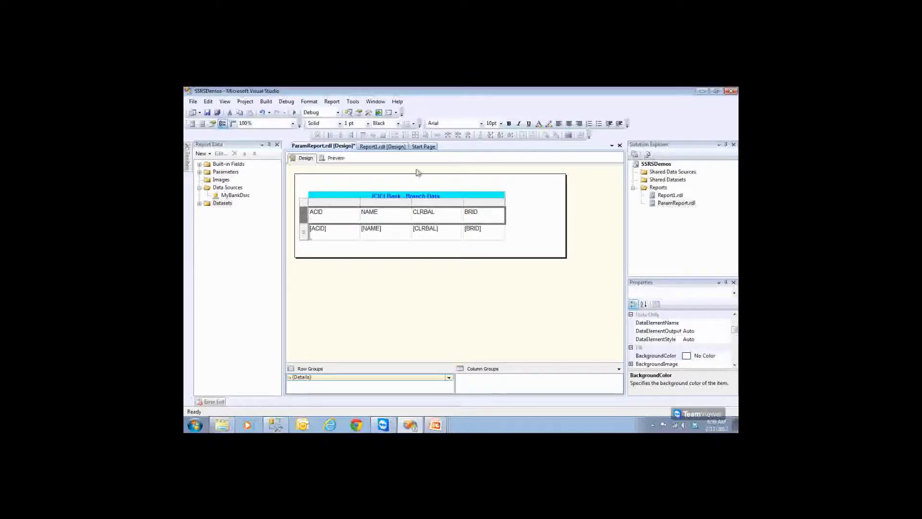
{"action": "left_click", "coordinate": [509, 124]}
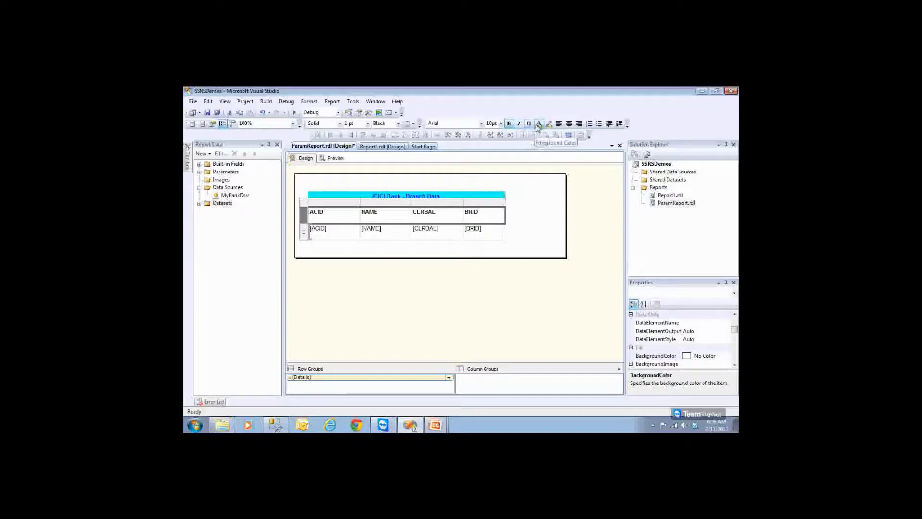
{"action": "left_click", "coordinate": [539, 125]}
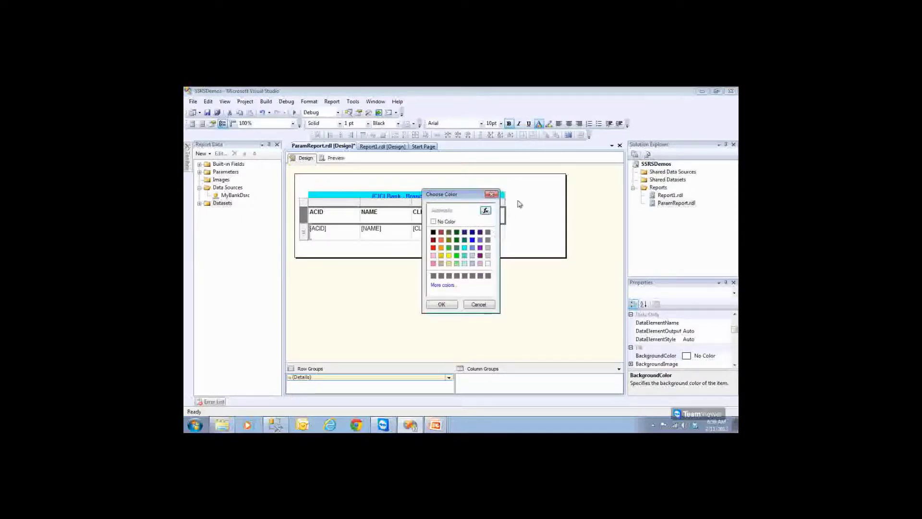
{"action": "left_click", "coordinate": [491, 194]}
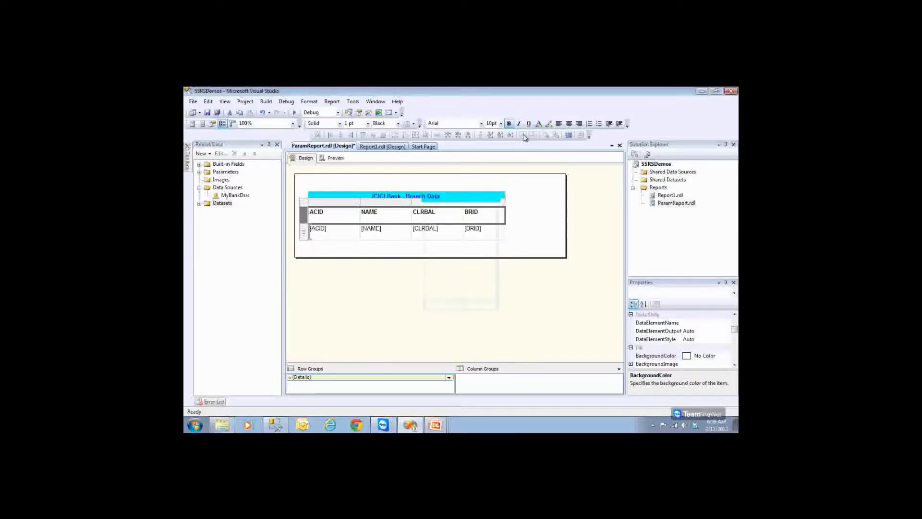
Step: Set the table header row's background color to Khaki and save the report
{"action": "left_click", "coordinate": [548, 124]}
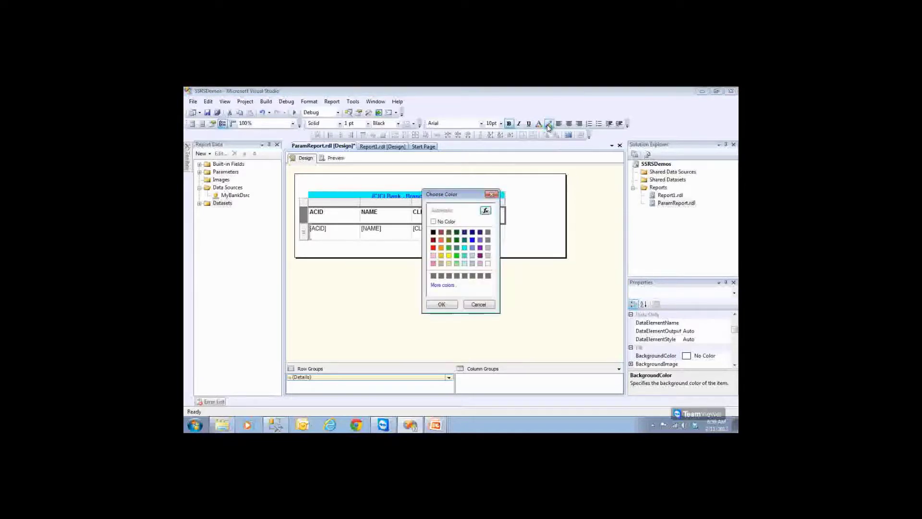
{"action": "left_click", "coordinate": [448, 264]}
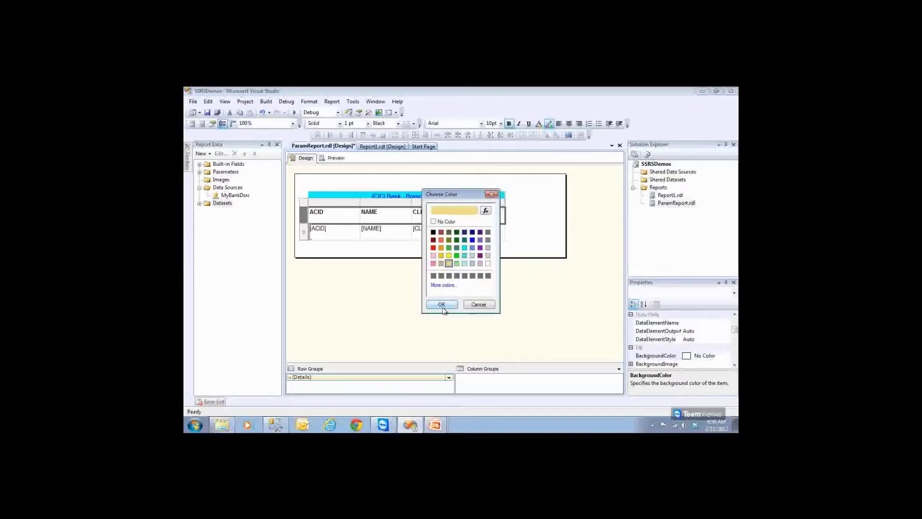
{"action": "left_click", "coordinate": [441, 304]}
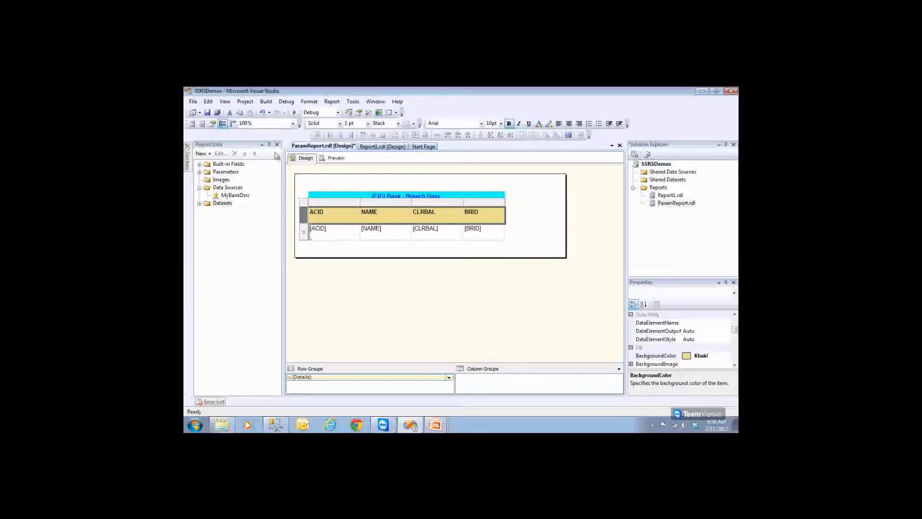
{"action": "left_click", "coordinate": [208, 113]}
{"action": "left_click", "coordinate": [513, 224]}
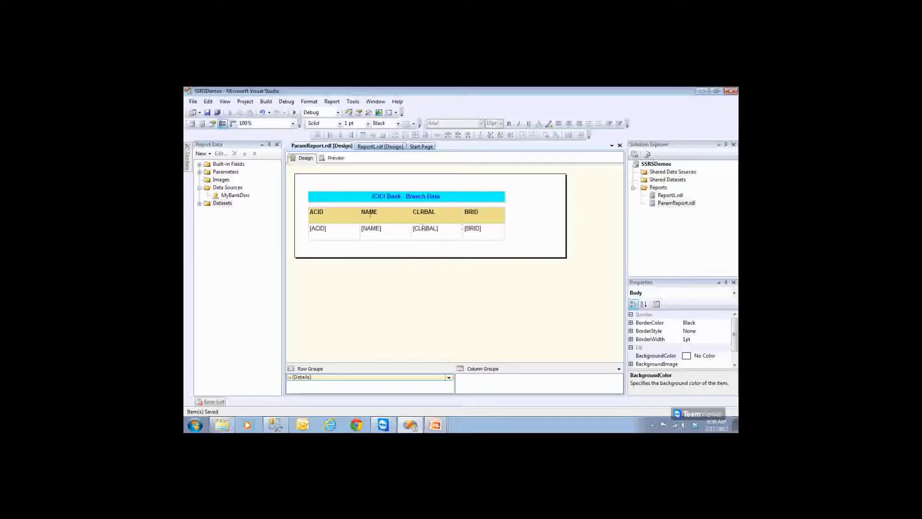
Step: Expand the report's datasets to view the fields of CustomerDataSet
{"action": "left_click", "coordinate": [239, 188]}
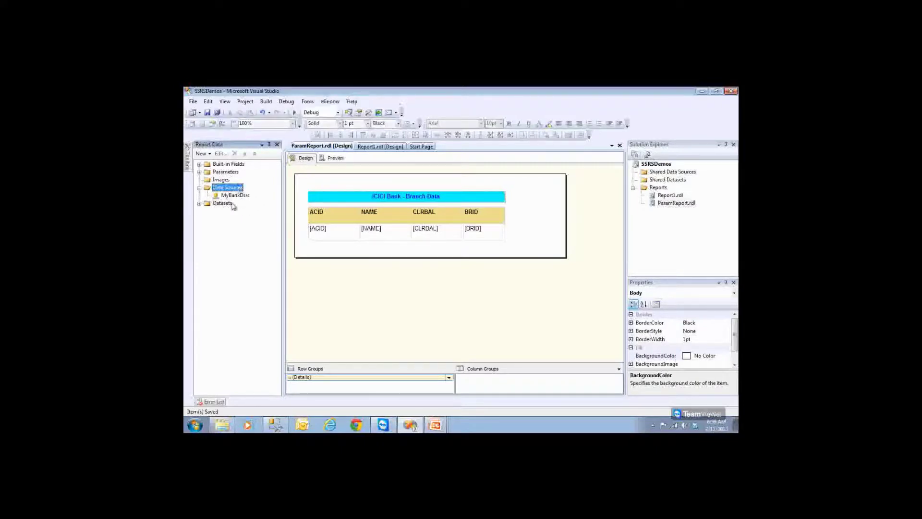
{"action": "double_click", "coordinate": [208, 203]}
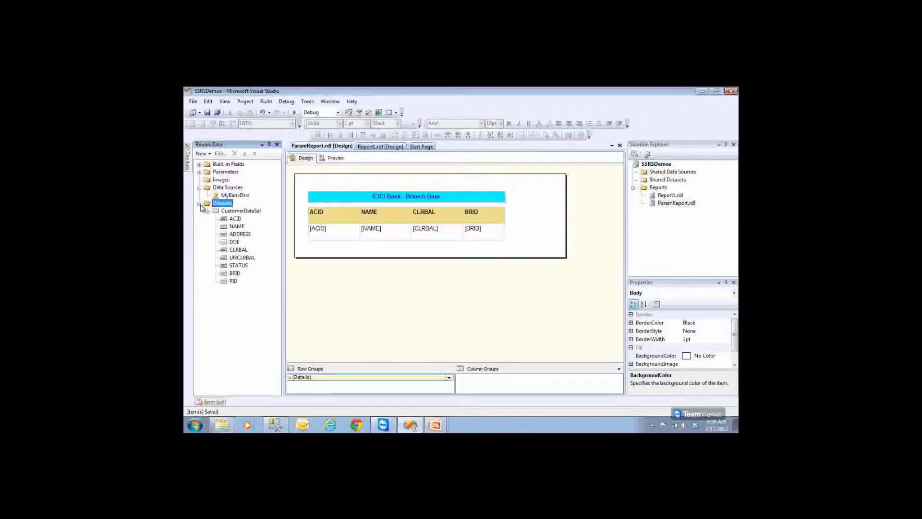
{"action": "mouse_move", "coordinate": [189, 172]}
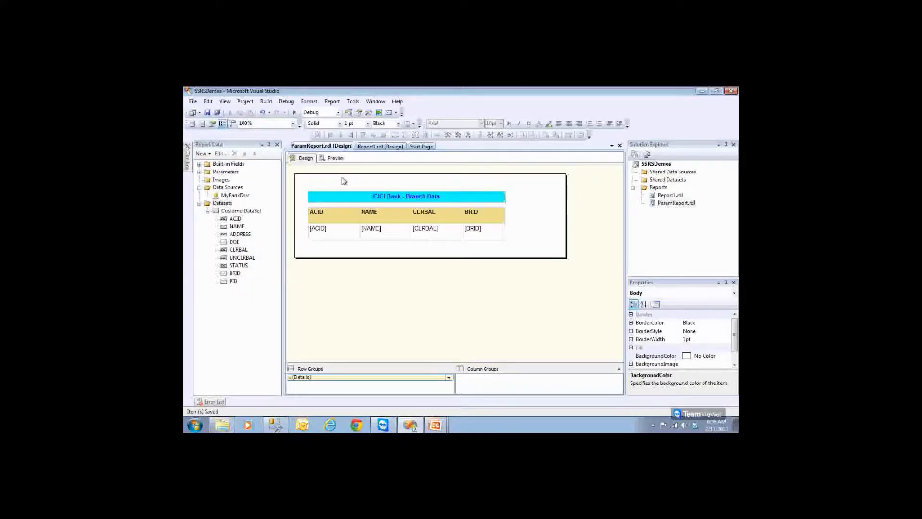
Step: Preview the report and run it in turn for the BRID values BR1, BR2 and BR3
{"action": "left_click", "coordinate": [337, 158]}
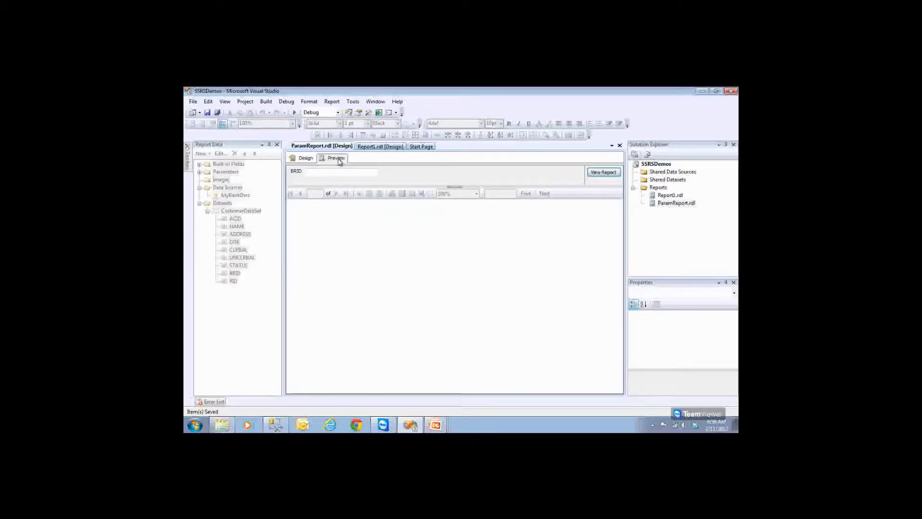
{"action": "left_click", "coordinate": [316, 175]}
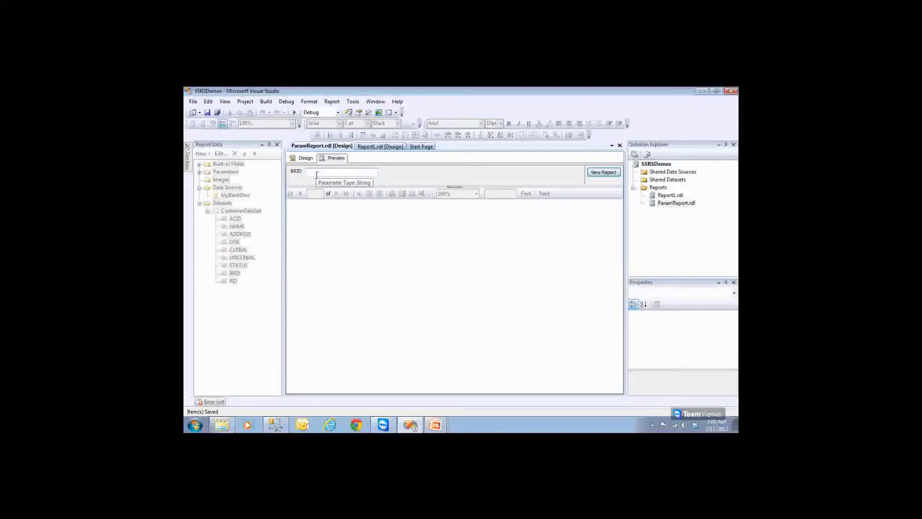
{"action": "type", "text": "BR1"}
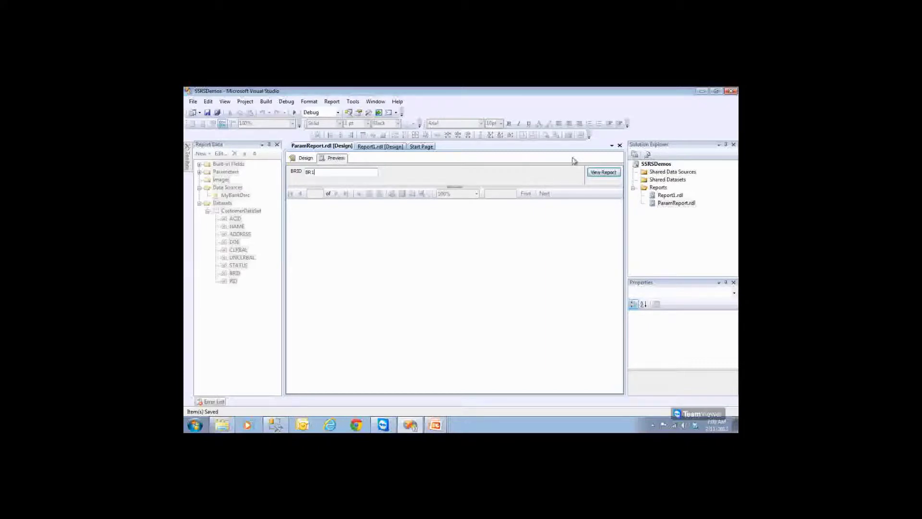
{"action": "left_click", "coordinate": [595, 178]}
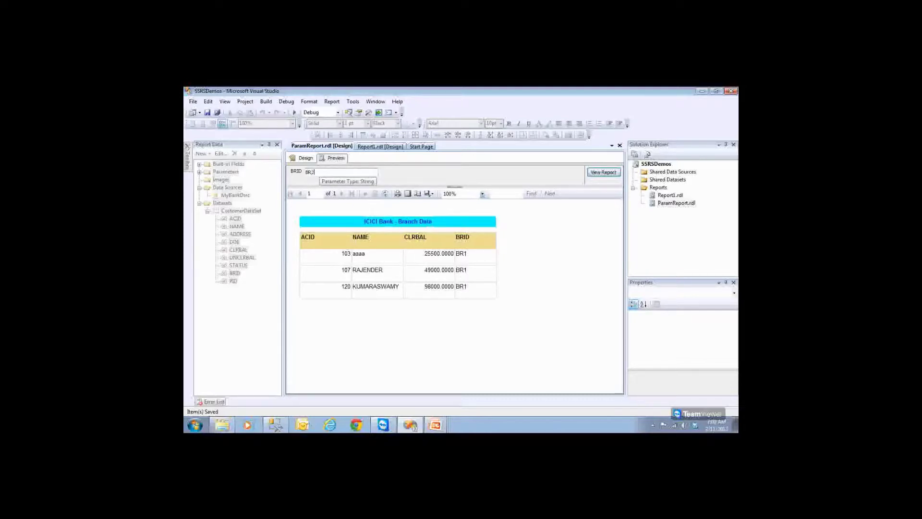
{"action": "left_click", "coordinate": [602, 172]}
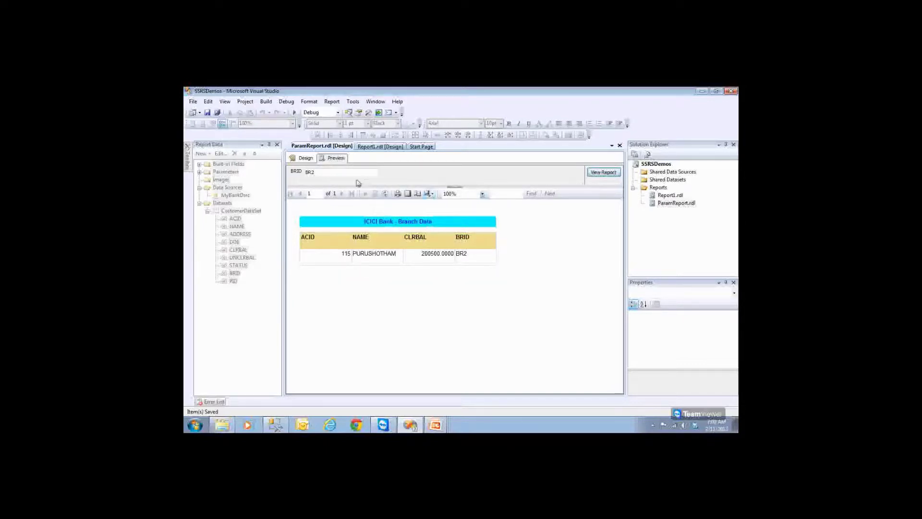
{"action": "type", "text": "3"}
{"action": "left_click", "coordinate": [603, 173]}
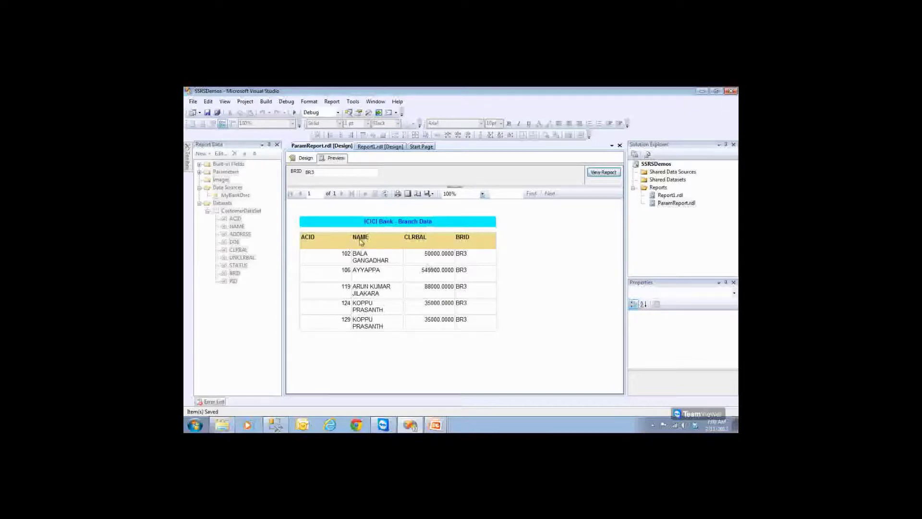
{"action": "left_click", "coordinate": [306, 161]}
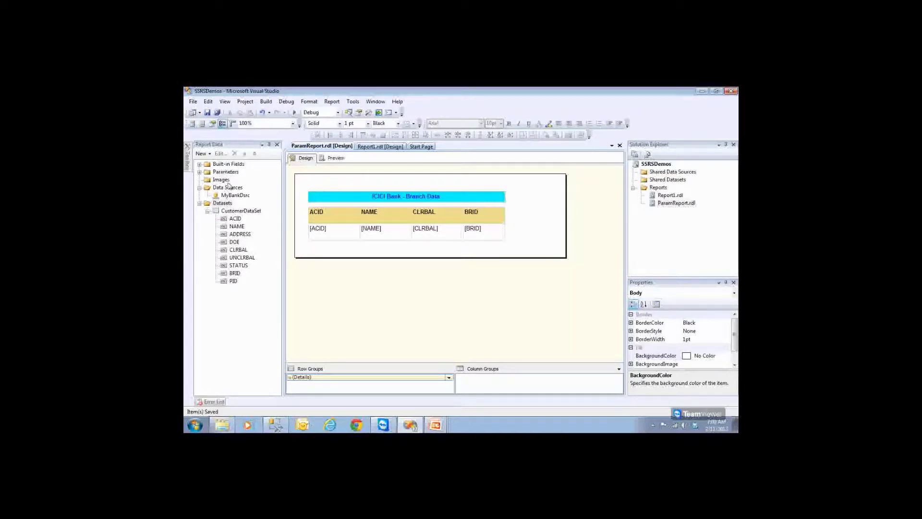
{"action": "double_click", "coordinate": [241, 212]}
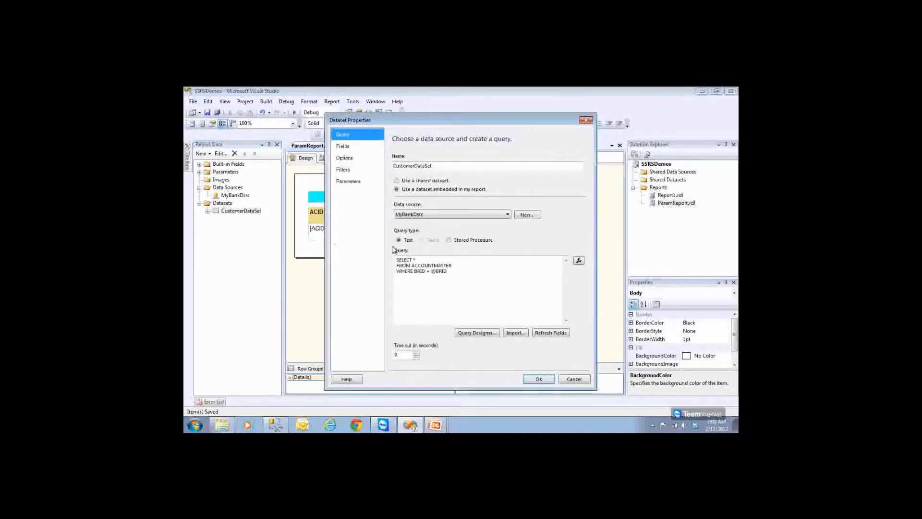
{"action": "left_click", "coordinate": [432, 272]}
{"action": "key", "text": "shift+Right"}
{"action": "key", "text": "shift+Right"}
{"action": "key", "text": "shift+Right"}
{"action": "key", "text": "shift+Right"}
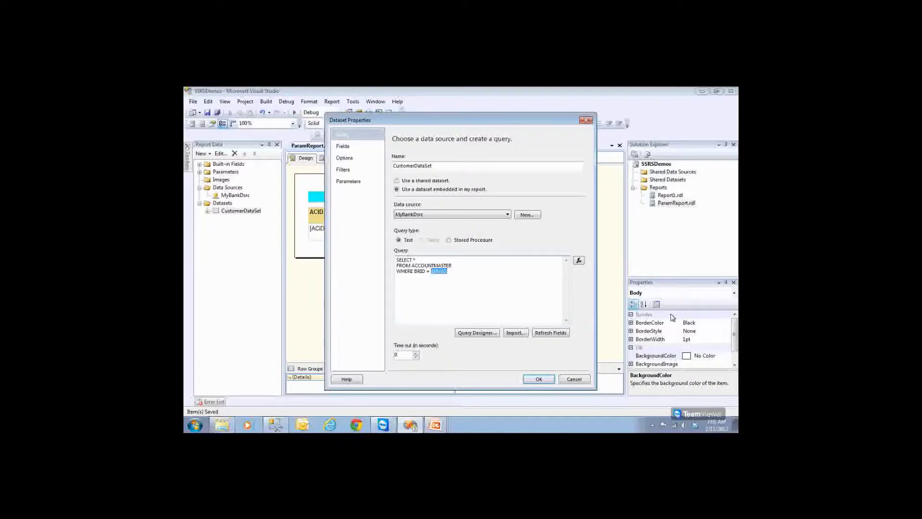
{"action": "left_click", "coordinate": [550, 381]}
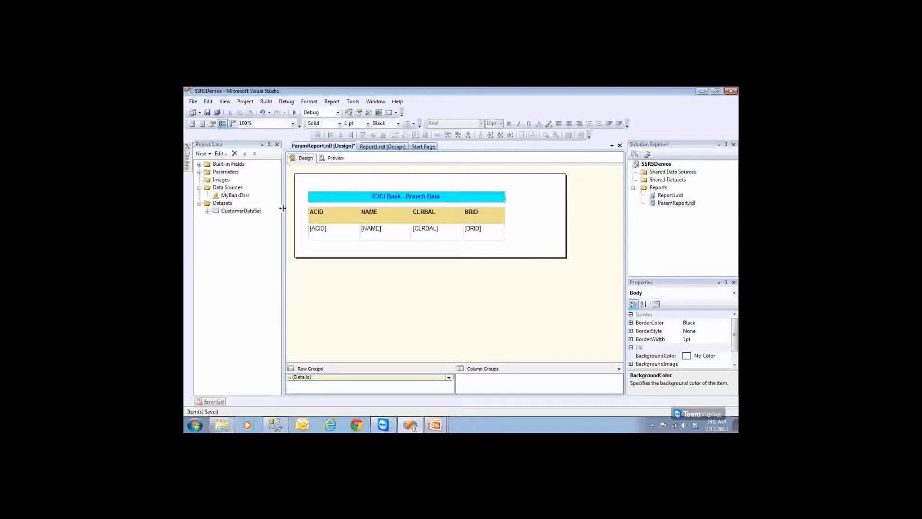
Step: Set the prompt of the BRID report parameter to "Eneter BRID"
{"action": "left_click", "coordinate": [200, 172]}
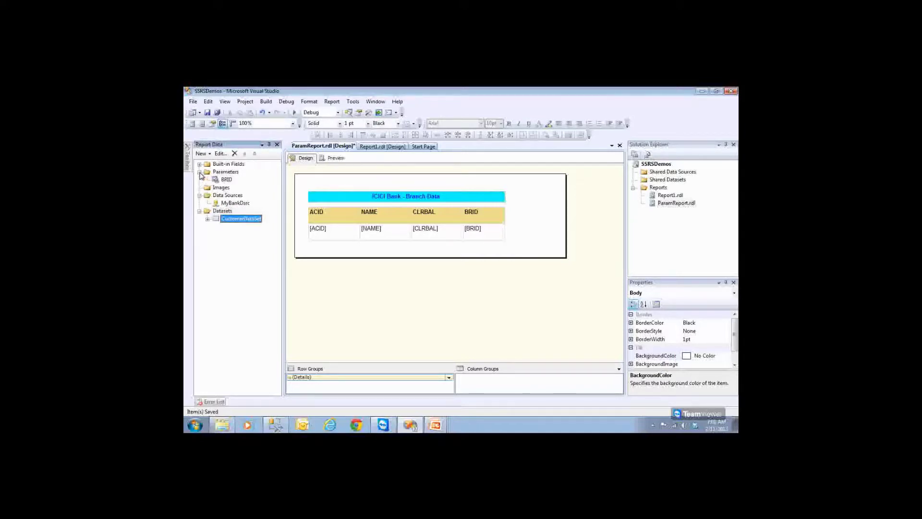
{"action": "left_click", "coordinate": [226, 181]}
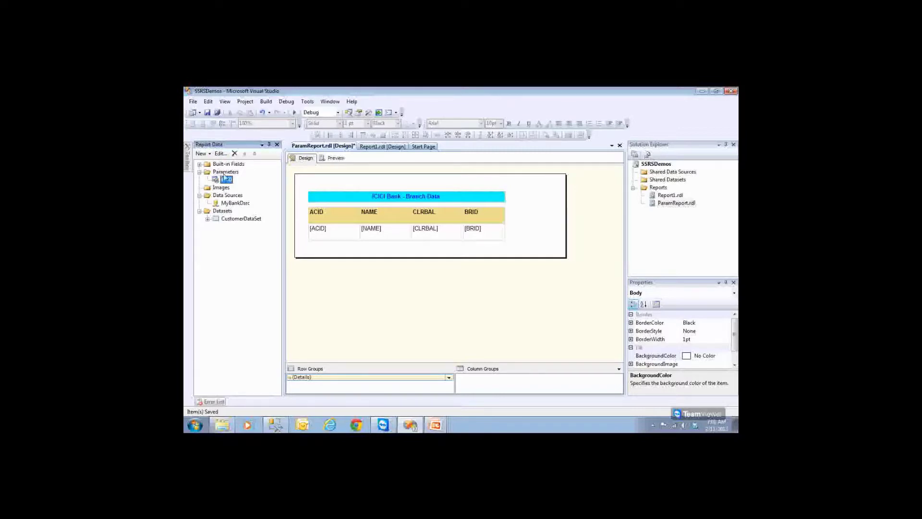
{"action": "double_click", "coordinate": [227, 182]}
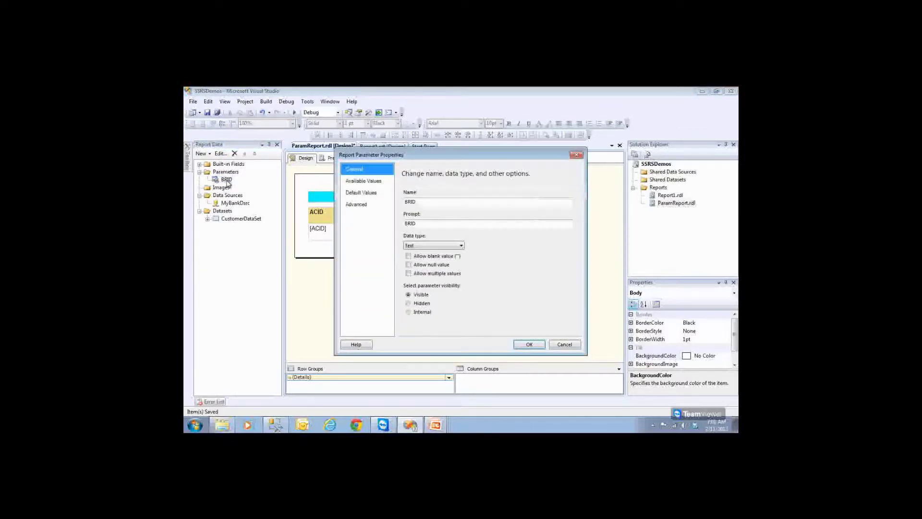
{"action": "left_click", "coordinate": [419, 200]}
{"action": "left_click", "coordinate": [429, 224]}
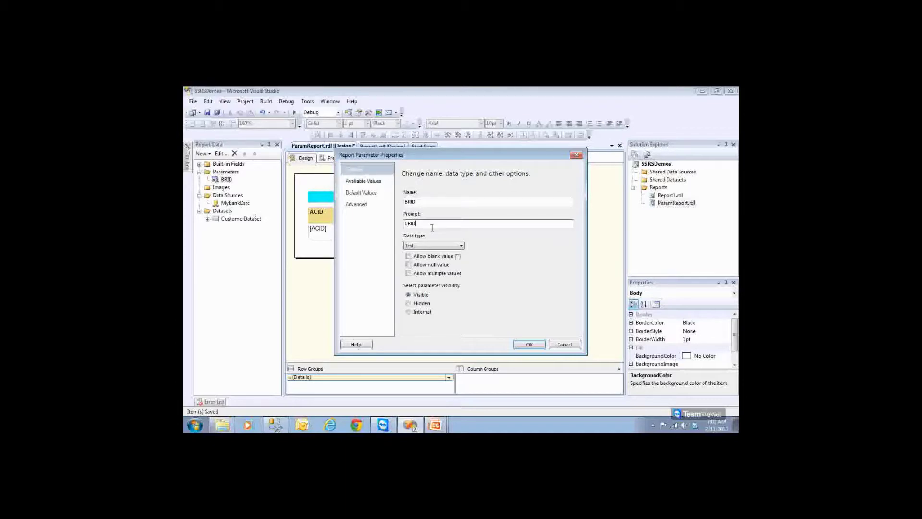
{"action": "key", "text": "Home"}
{"action": "type", "text": "Eneter"}
{"action": "left_click", "coordinate": [526, 345]}
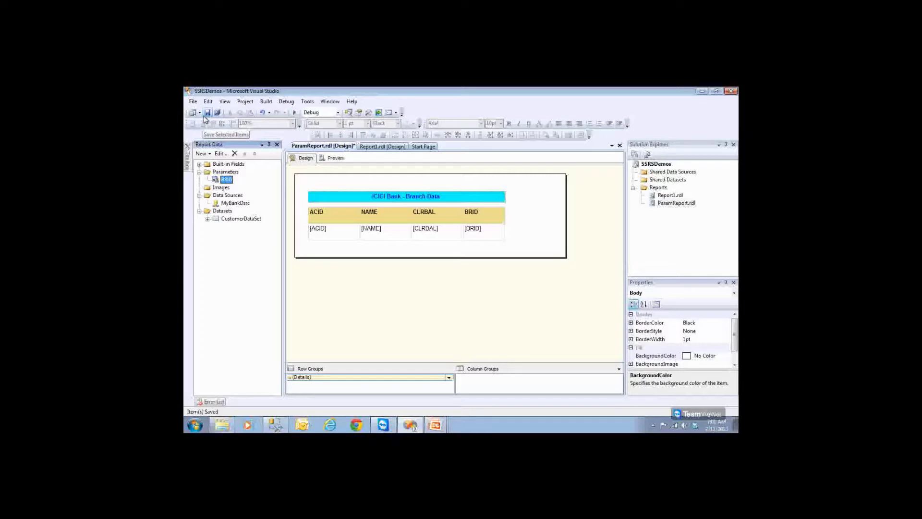
Step: Preview the report for the BRID value br3 and check the wording of the parameter prompt
{"action": "left_click", "coordinate": [334, 158]}
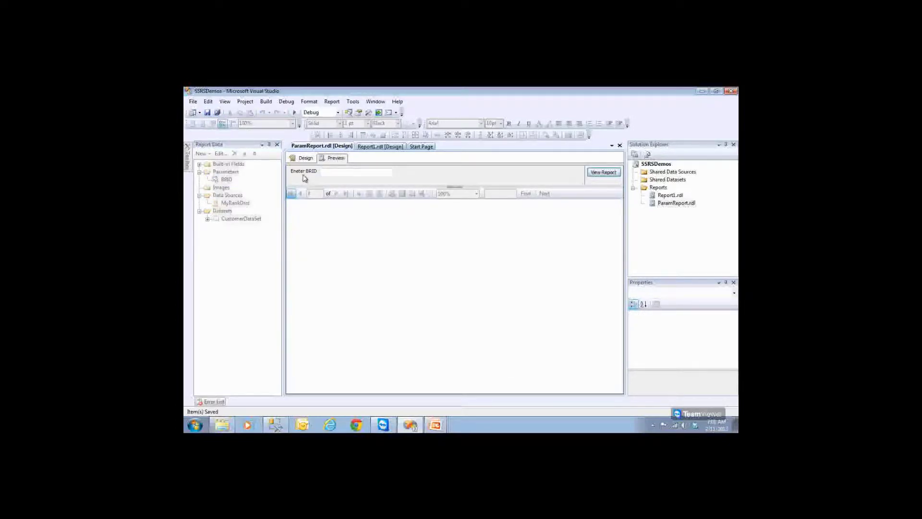
{"action": "left_click", "coordinate": [336, 172]}
{"action": "type", "text": "b"}
{"action": "left_click", "coordinate": [604, 173]}
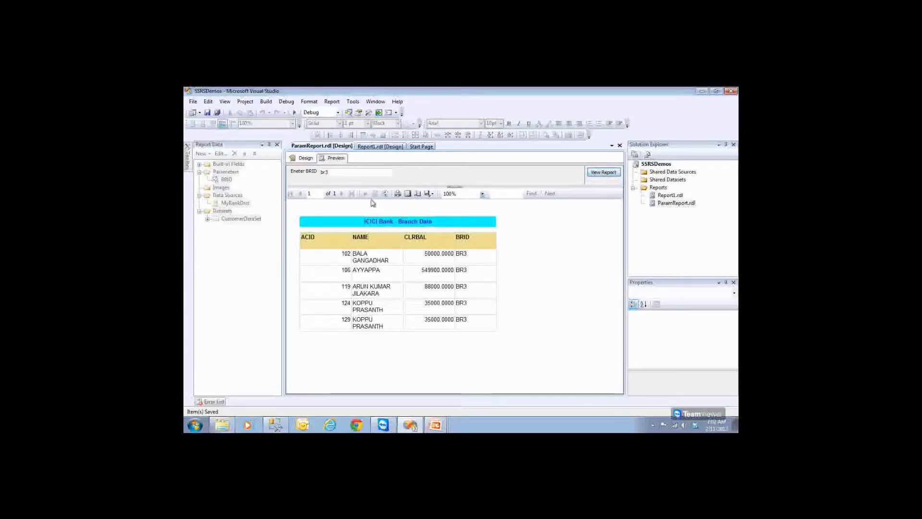
{"action": "left_click", "coordinate": [306, 158]}
{"action": "left_click", "coordinate": [335, 159]}
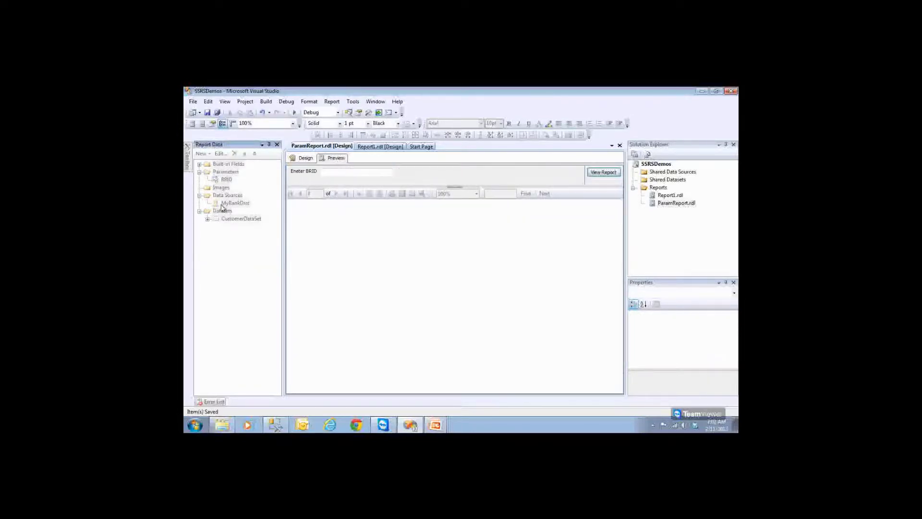
Step: Correct the BRID parameter's prompt to "Enter BRID" in its report parameter properties
{"action": "left_click", "coordinate": [304, 160]}
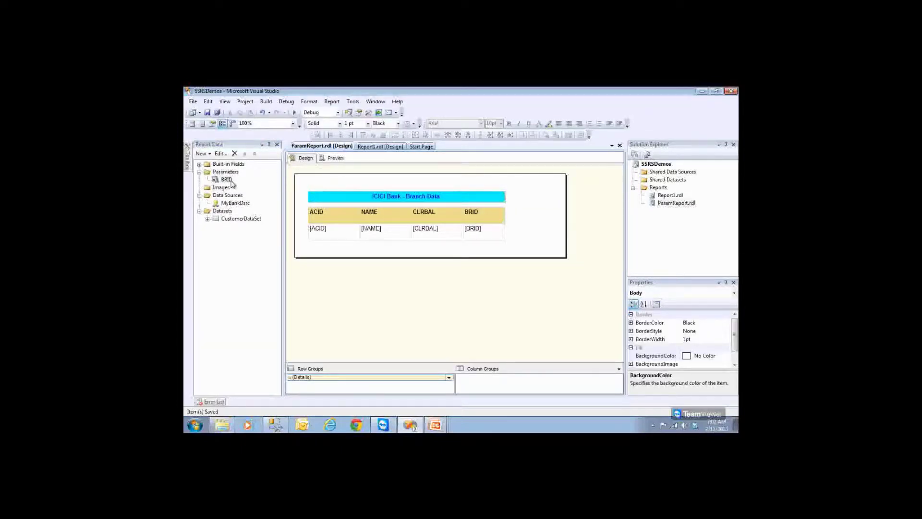
{"action": "left_click", "coordinate": [200, 173]}
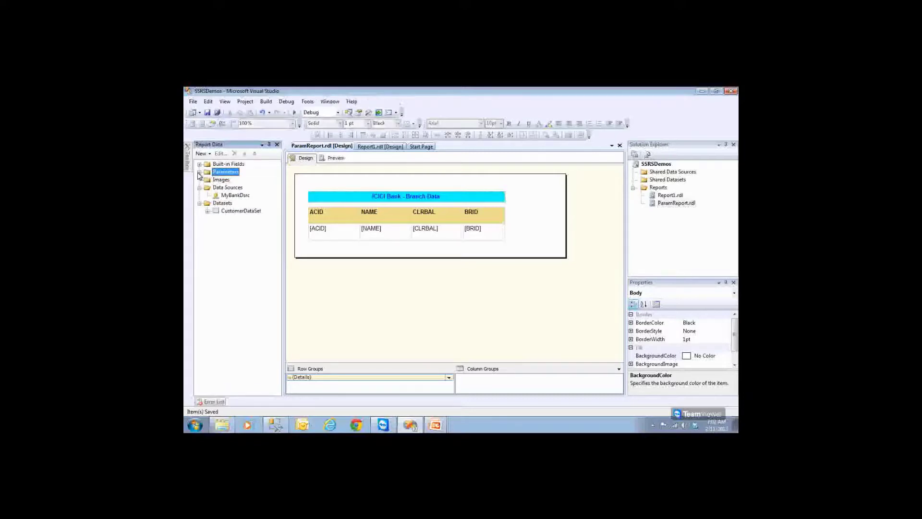
{"action": "left_click", "coordinate": [200, 173]}
{"action": "left_click", "coordinate": [223, 180]}
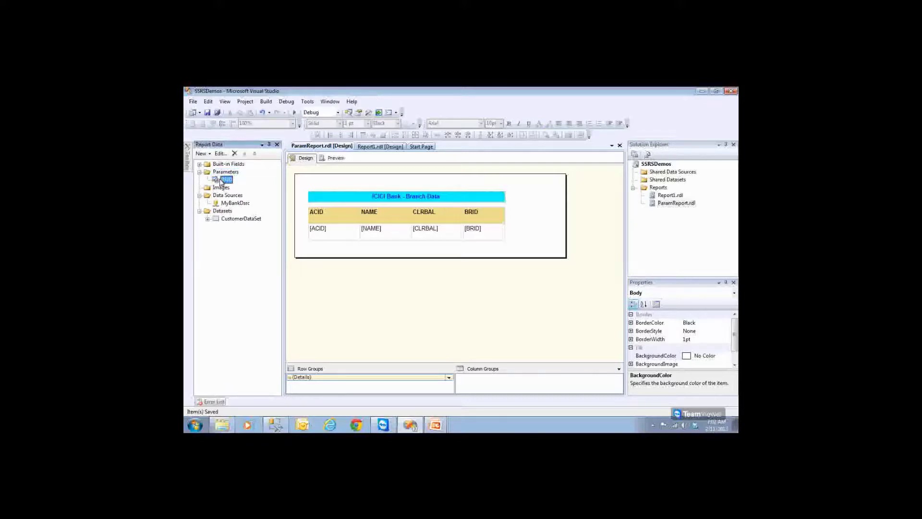
{"action": "double_click", "coordinate": [224, 179]}
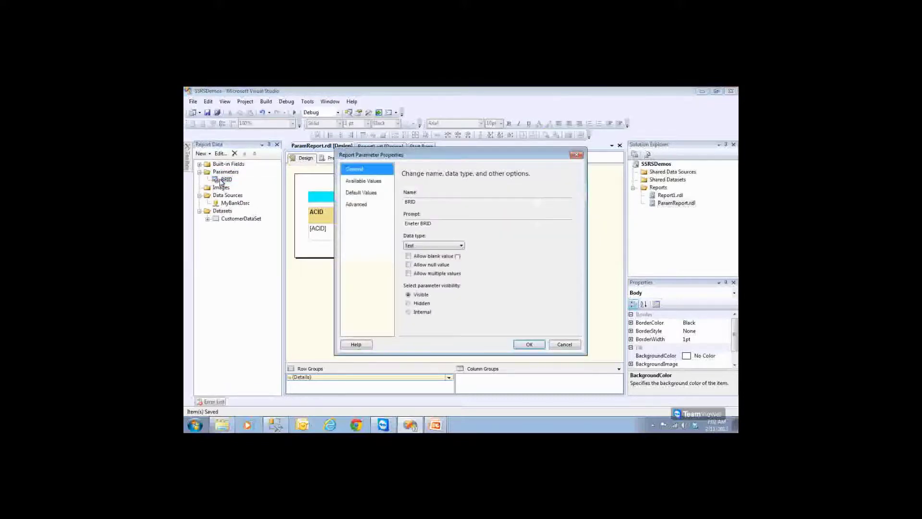
{"action": "left_click", "coordinate": [412, 224]}
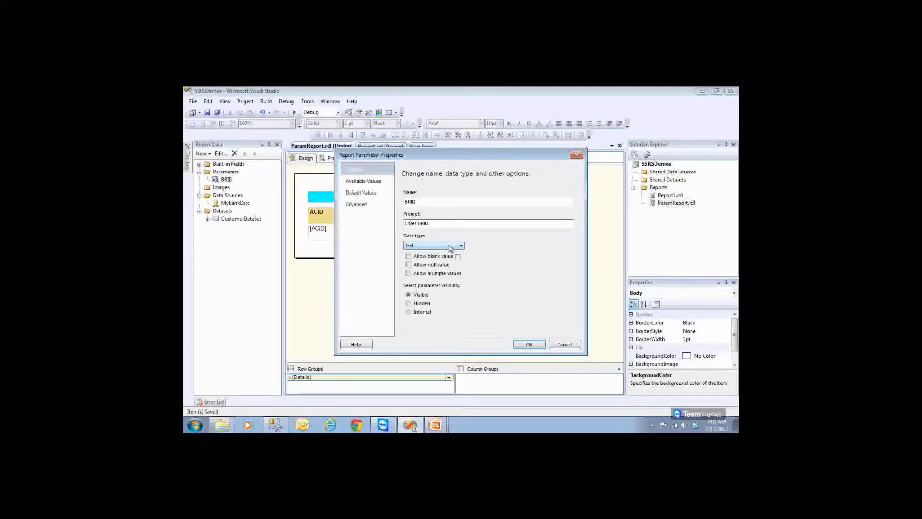
{"action": "left_click", "coordinate": [529, 344]}
Step: Preview the report with the corrected prompt and run it for the BRID values Br1 and Br3
{"action": "left_click", "coordinate": [335, 158]}
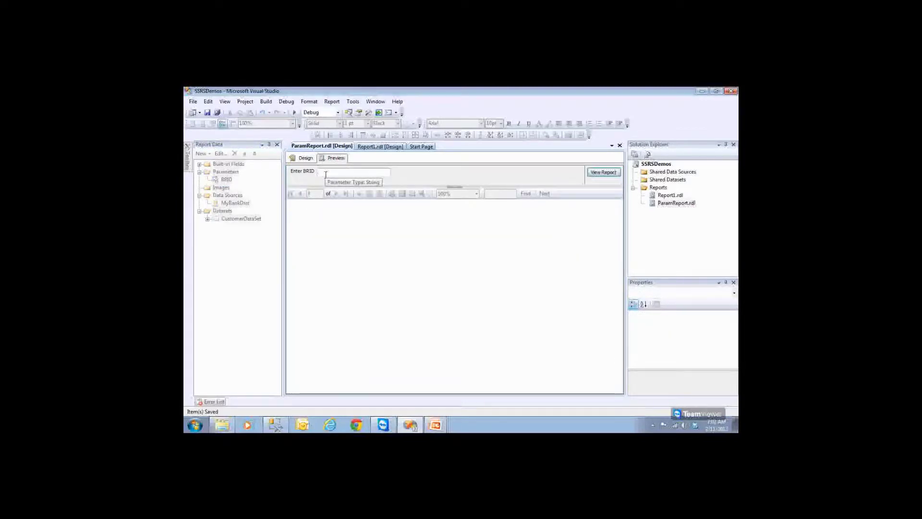
{"action": "type", "text": "Br1"}
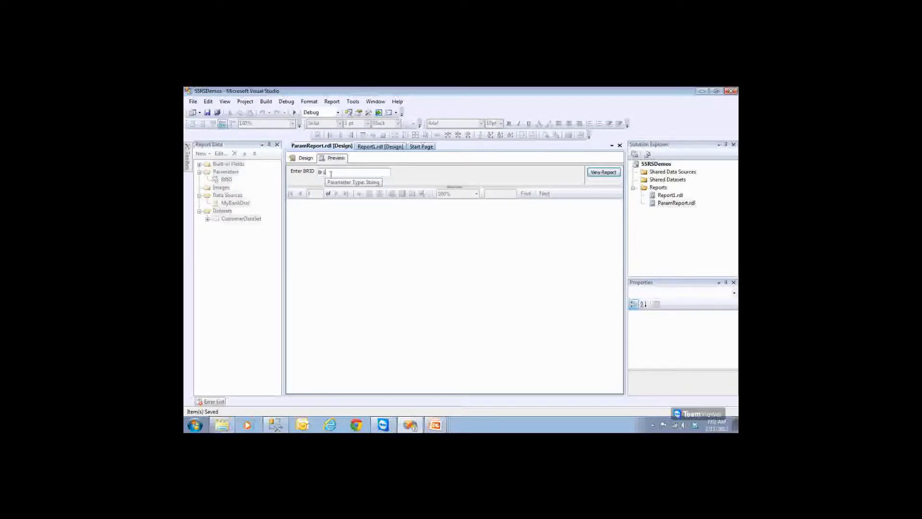
{"action": "left_click", "coordinate": [600, 173]}
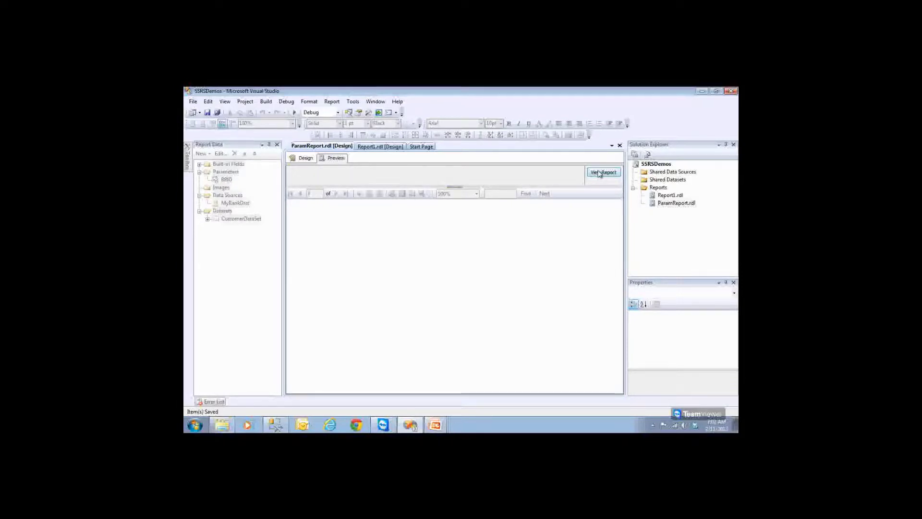
{"action": "left_click", "coordinate": [343, 175]}
{"action": "key", "text": "BackSpace"}
{"action": "type", "text": "3"}
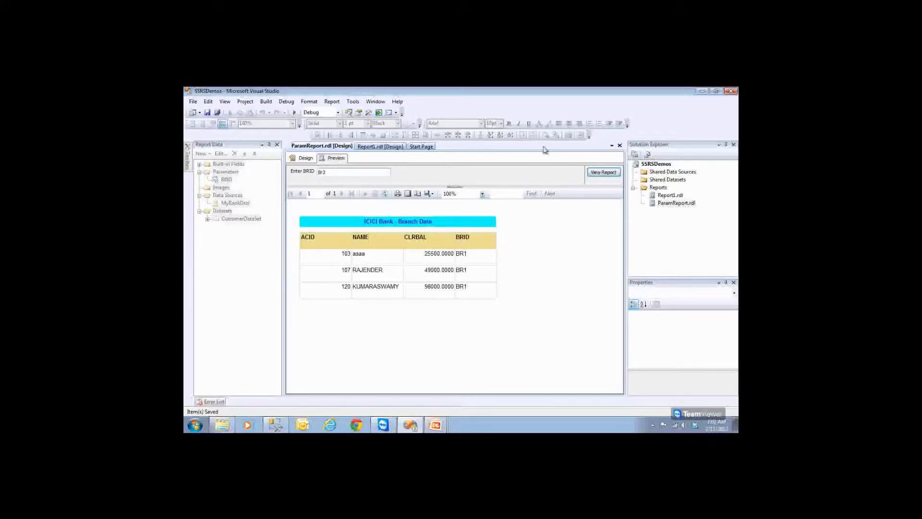
{"action": "left_click", "coordinate": [596, 174]}
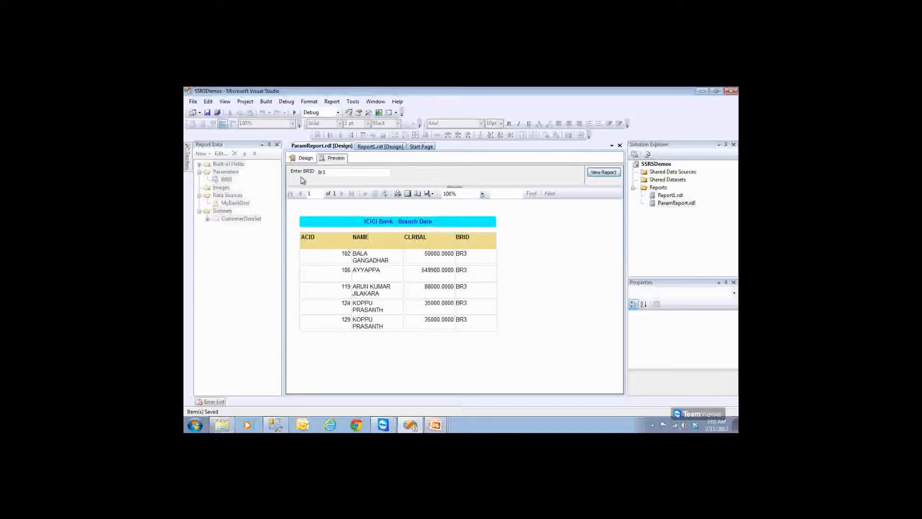
Step: Run the report preview for the BRID value BR88, then clear the parameter value
{"action": "left_click", "coordinate": [324, 175]}
{"action": "key", "text": "BackSpace"}
{"action": "key", "text": "BackSpace"}
{"action": "type", "text": "BR88"}
{"action": "left_click", "coordinate": [595, 174]}
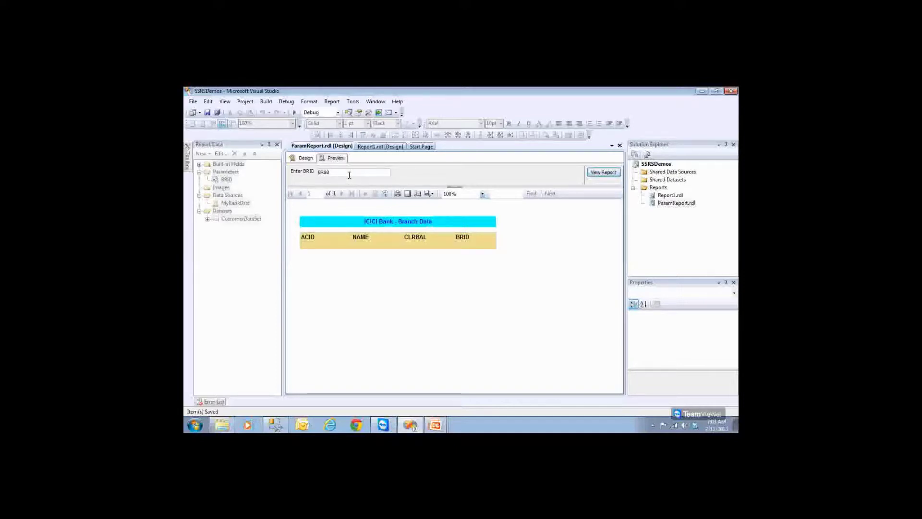
{"action": "key", "text": "BackSpace"}
{"action": "key", "text": "BackSpace"}
{"action": "key", "text": "BackSpace"}
Step: Show the slide listing the demo's learning points on parameters, then return to the report preview in Visual Studio
{"action": "left_click", "coordinate": [429, 419]}
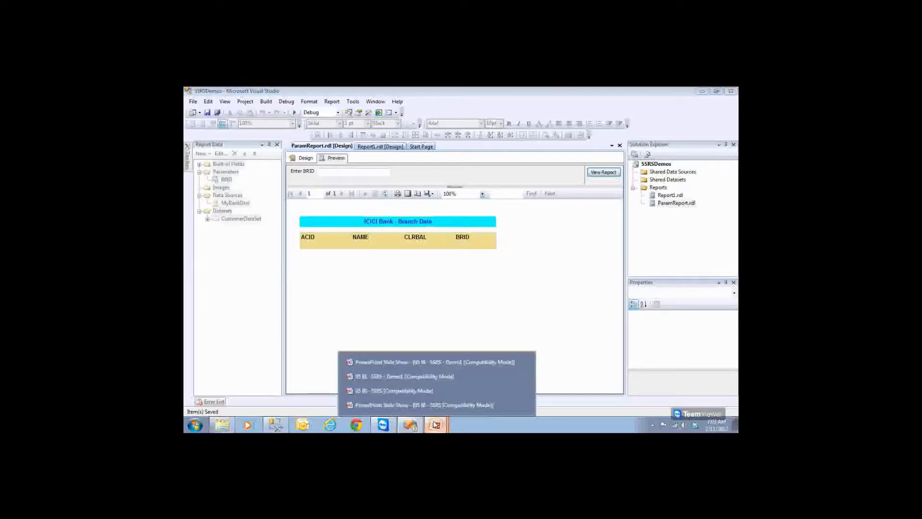
{"action": "left_click", "coordinate": [433, 378]}
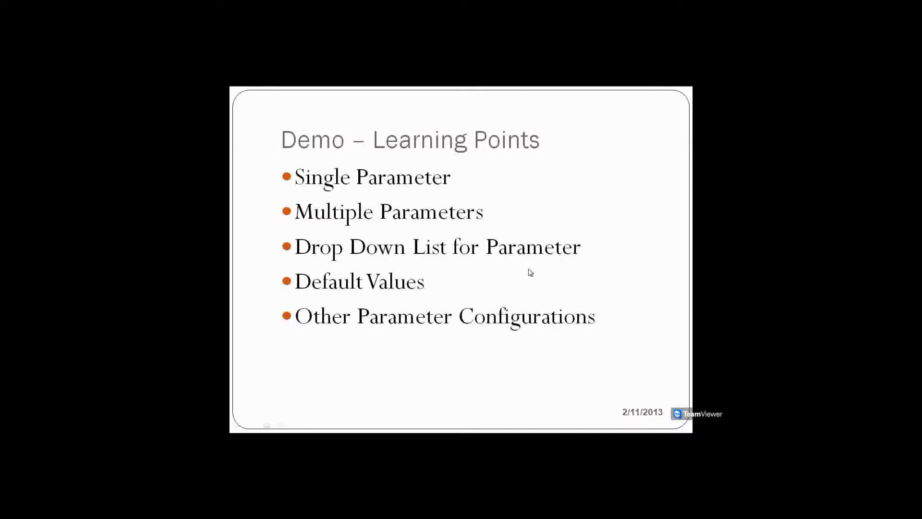
{"action": "key", "text": "alt+Tab"}
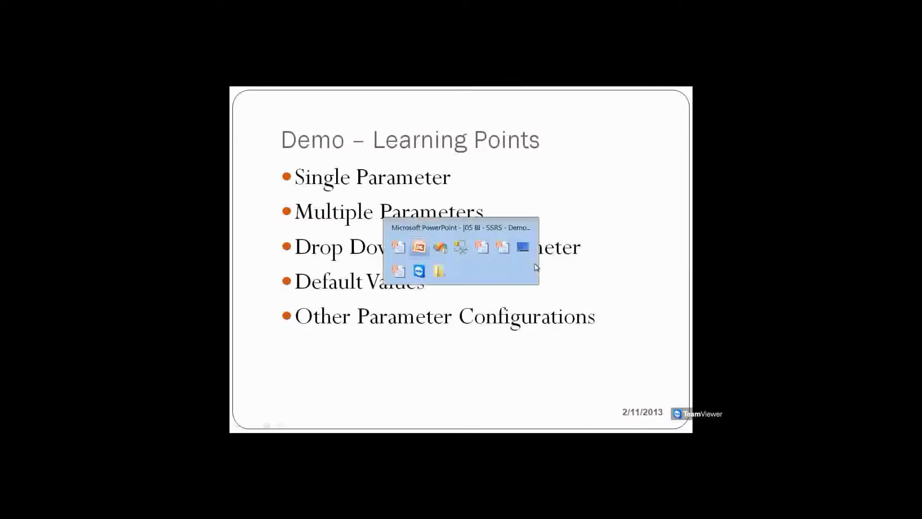
{"action": "key", "text": "alt+Tab"}
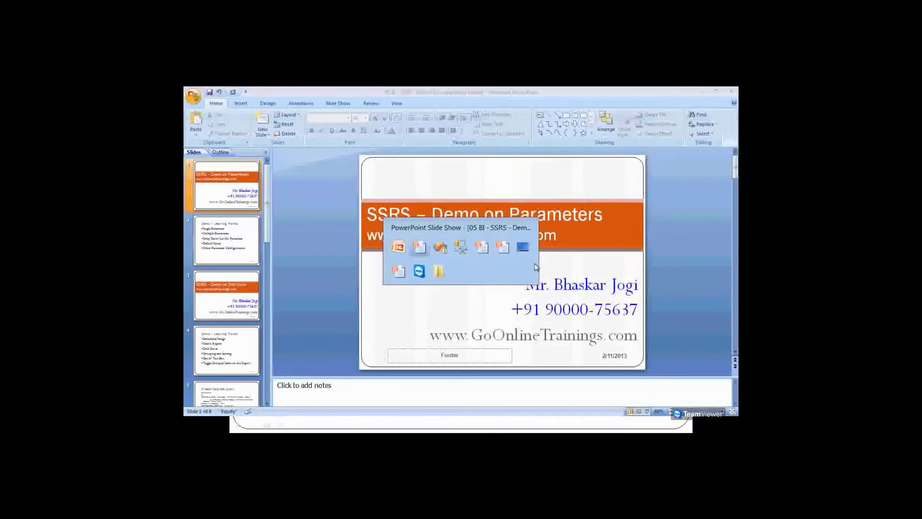
{"action": "key", "text": "alt+Tab"}
{"action": "key", "text": "alt+Tab"}
{"action": "key", "text": "alt+Tab"}
{"action": "key", "text": "alt+Tab"}
{"action": "key", "text": "alt+Tab"}
{"action": "key", "text": "alt+Tab"}
{"action": "key", "text": "alt+Tab"}
{"action": "key", "text": "alt+Tab"}
{"action": "key", "text": "alt+Tab"}
{"action": "key", "text": "alt+Tab"}
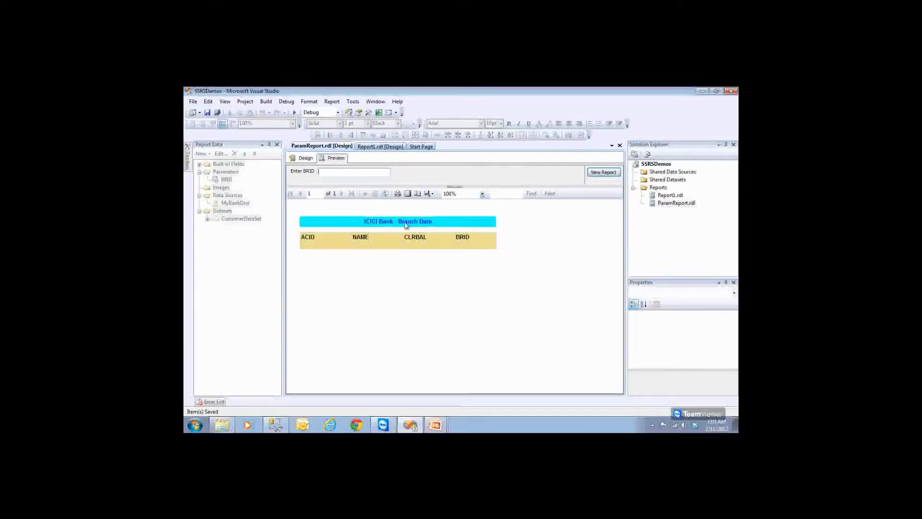
Step: Review the available, default and advanced value options in the BRID parameter's properties, leaving them without changes
{"action": "left_click", "coordinate": [306, 158]}
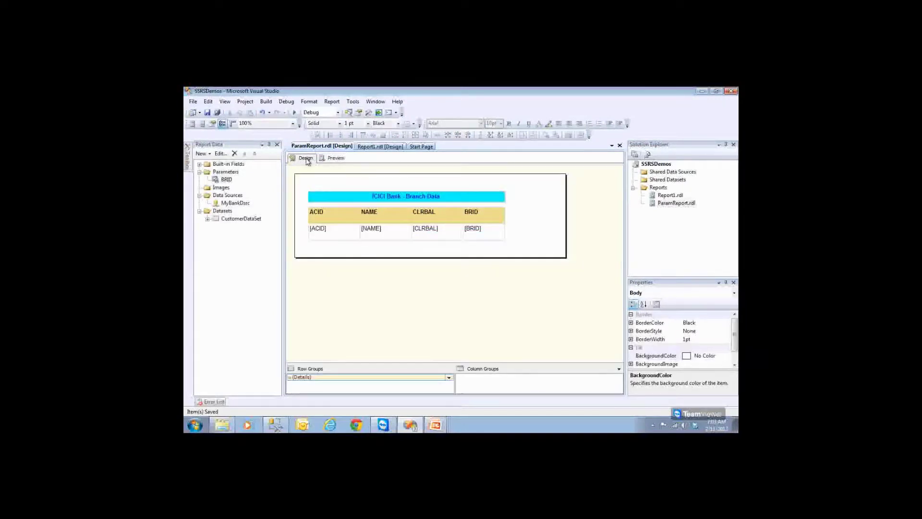
{"action": "double_click", "coordinate": [226, 180]}
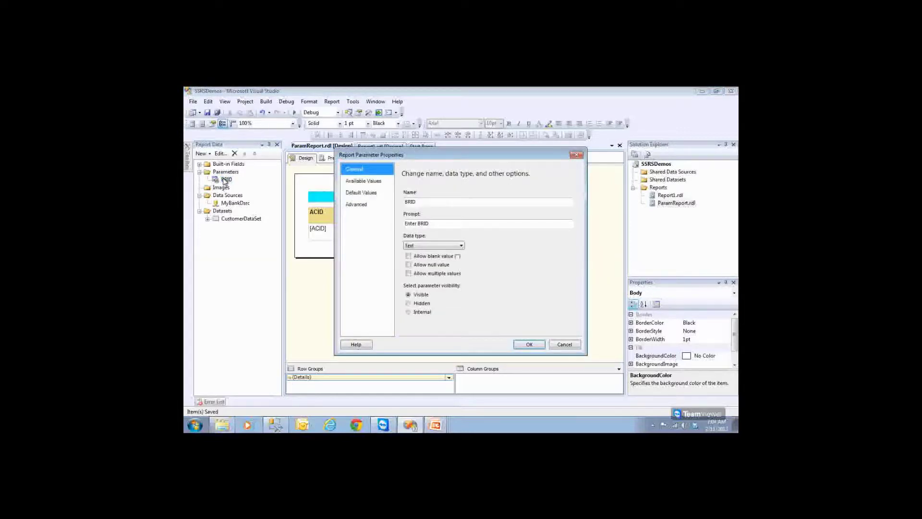
{"action": "left_click", "coordinate": [365, 182]}
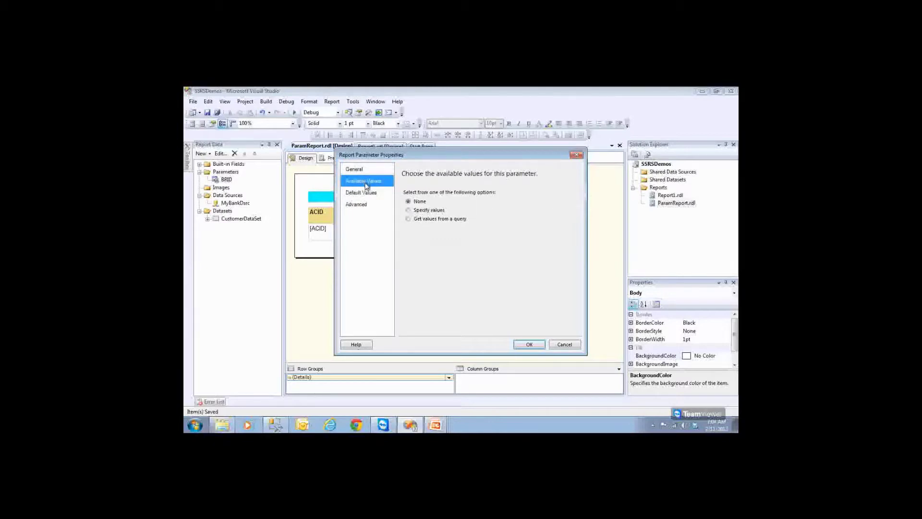
{"action": "left_click", "coordinate": [368, 192]}
{"action": "left_click", "coordinate": [368, 204]}
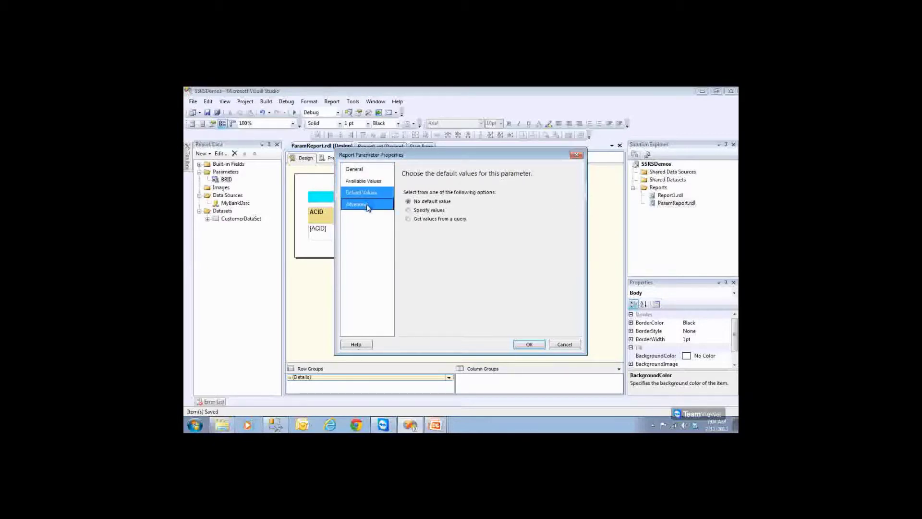
{"action": "left_click", "coordinate": [375, 182]}
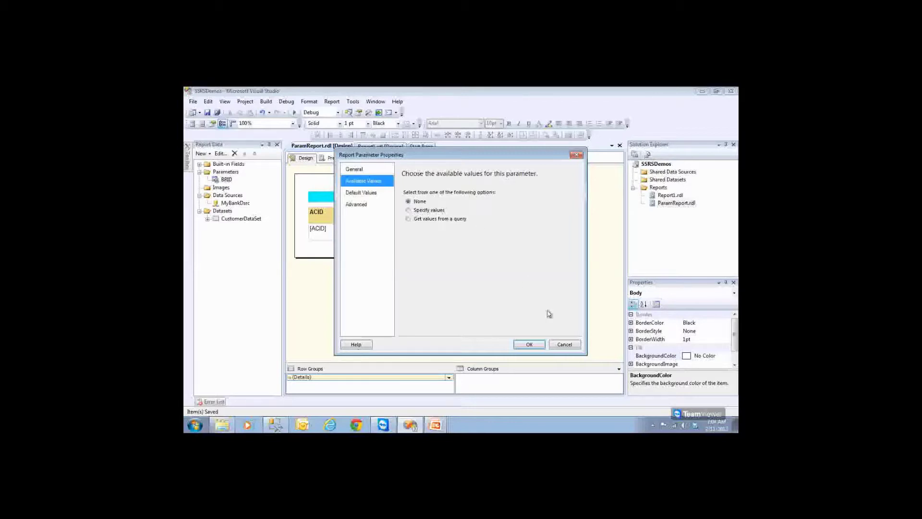
{"action": "left_click", "coordinate": [563, 345]}
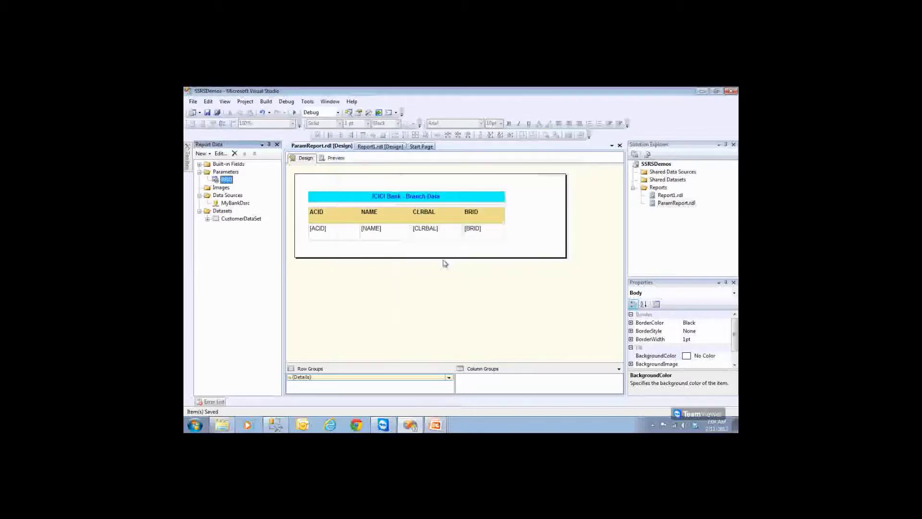
Step: Check the BRID prompt in the report preview and review the query behind CustomerDataSet
{"action": "left_click", "coordinate": [331, 158]}
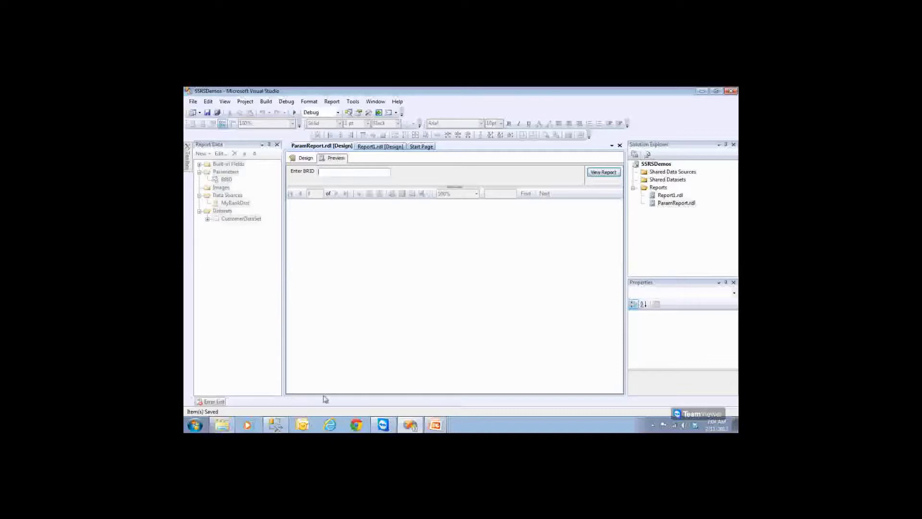
{"action": "left_click", "coordinate": [302, 158]}
{"action": "left_click", "coordinate": [242, 219]}
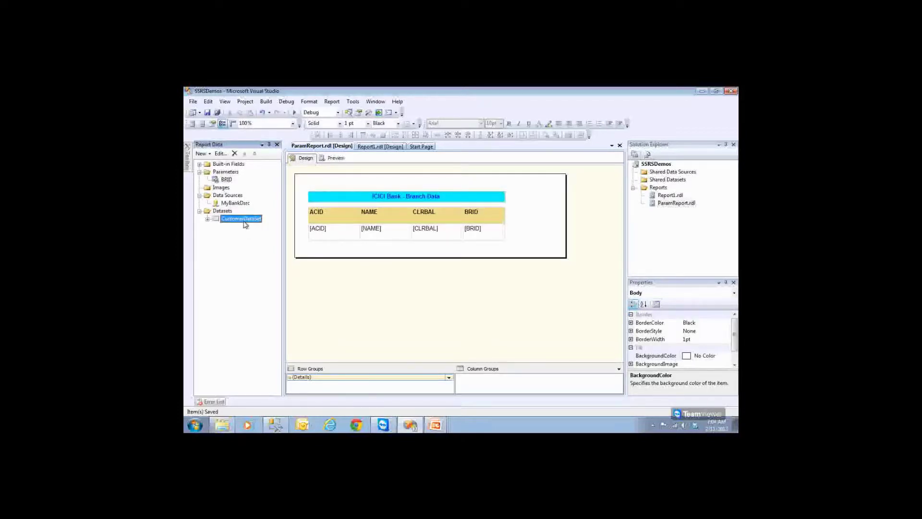
{"action": "double_click", "coordinate": [242, 219]}
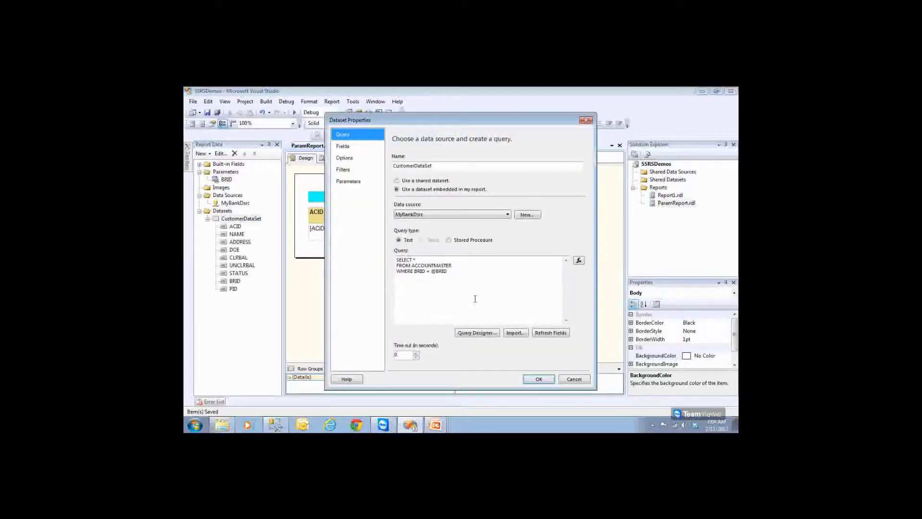
{"action": "left_click", "coordinate": [539, 379]}
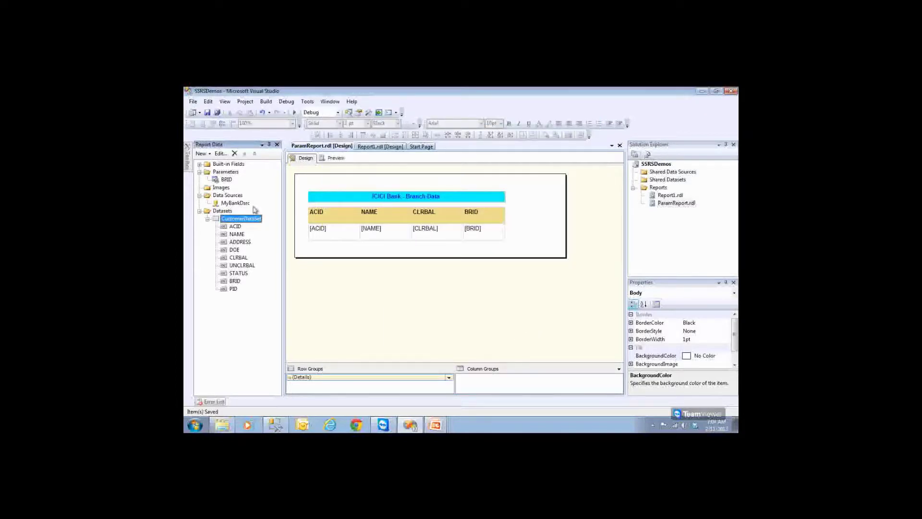
Step: Start a new dataset embedded in the report that uses the MyBankDsrc data source
{"action": "left_click", "coordinate": [228, 212]}
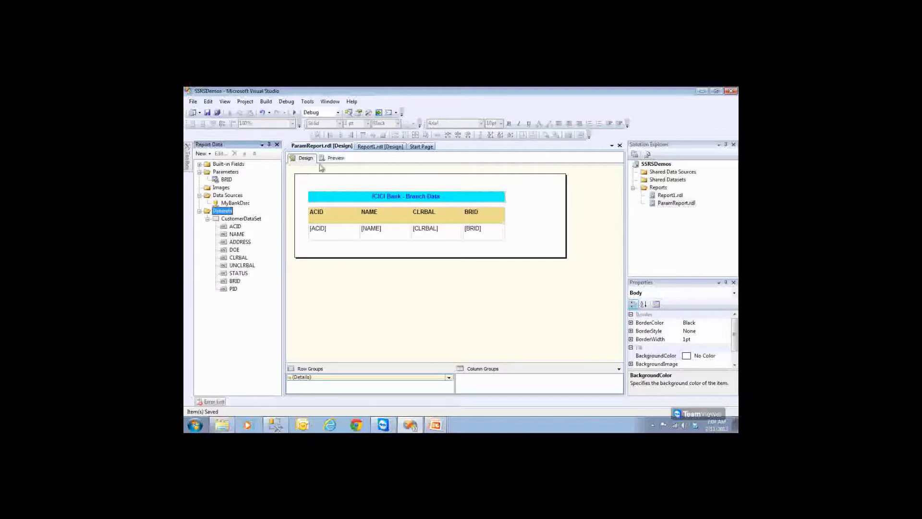
{"action": "right_click", "coordinate": [228, 212]}
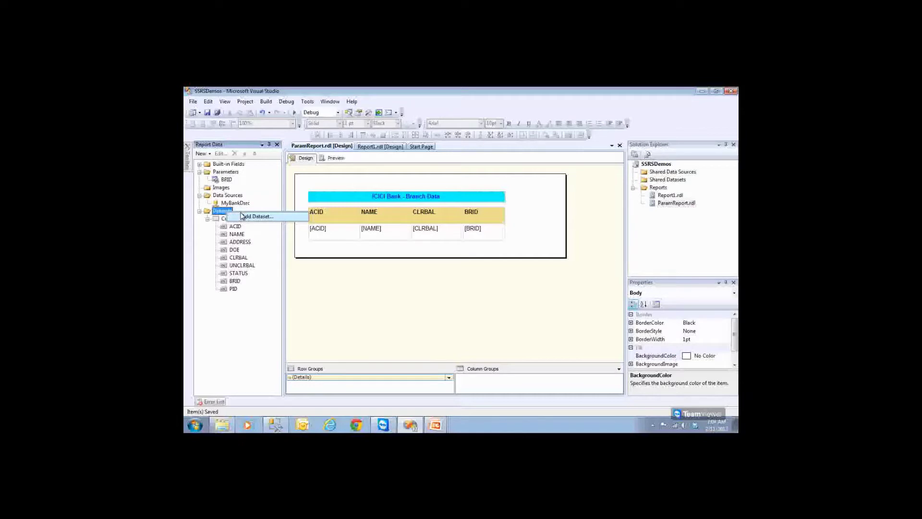
{"action": "left_click", "coordinate": [242, 215]}
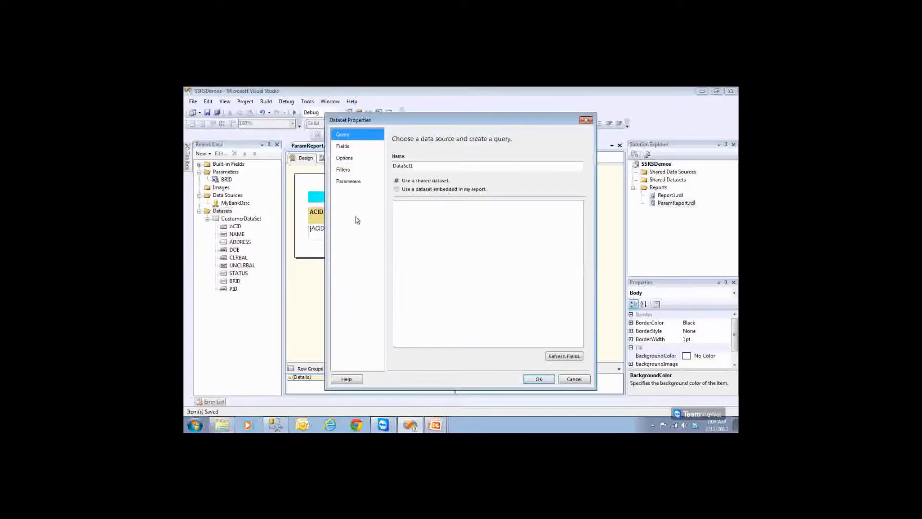
{"action": "left_click", "coordinate": [408, 190]}
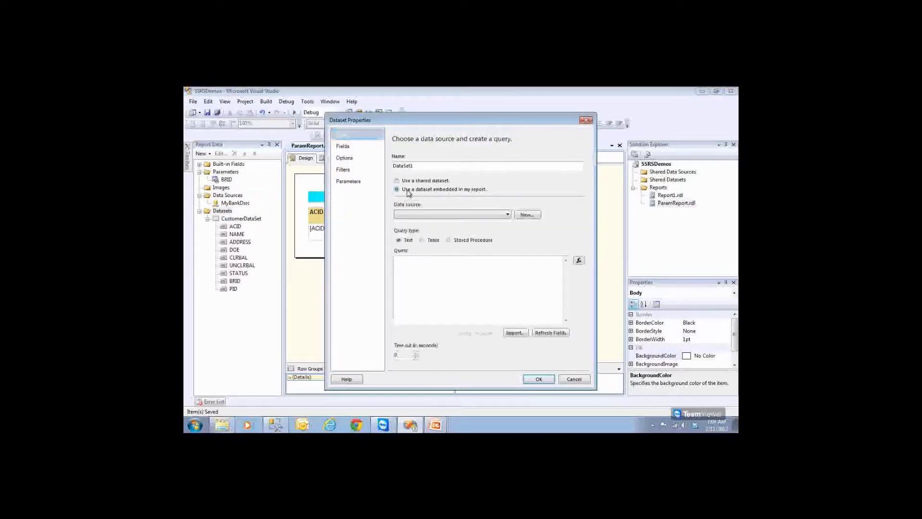
{"action": "left_click", "coordinate": [409, 216]}
{"action": "left_click", "coordinate": [409, 222]}
{"action": "left_click", "coordinate": [405, 278]}
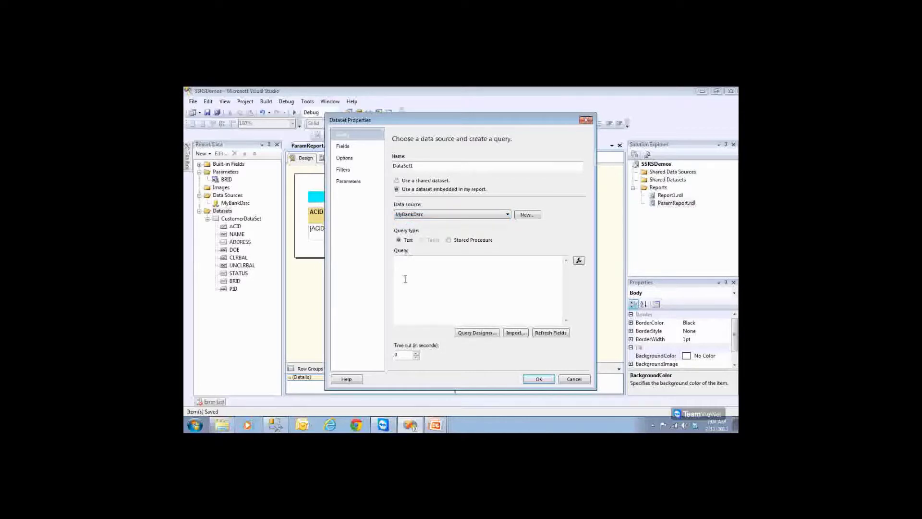
Step: Switch to SQL Server Management Studio and write the query SELECT BRID FROM ACCOUNTMASTER below the existing statement
{"action": "left_click", "coordinate": [278, 425]}
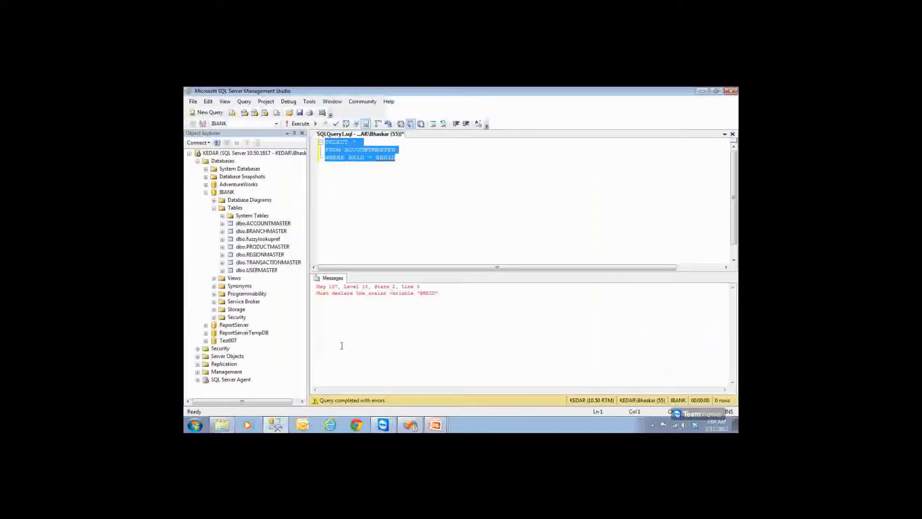
{"action": "key", "text": "ctrl+a"}
{"action": "key", "text": "Right"}
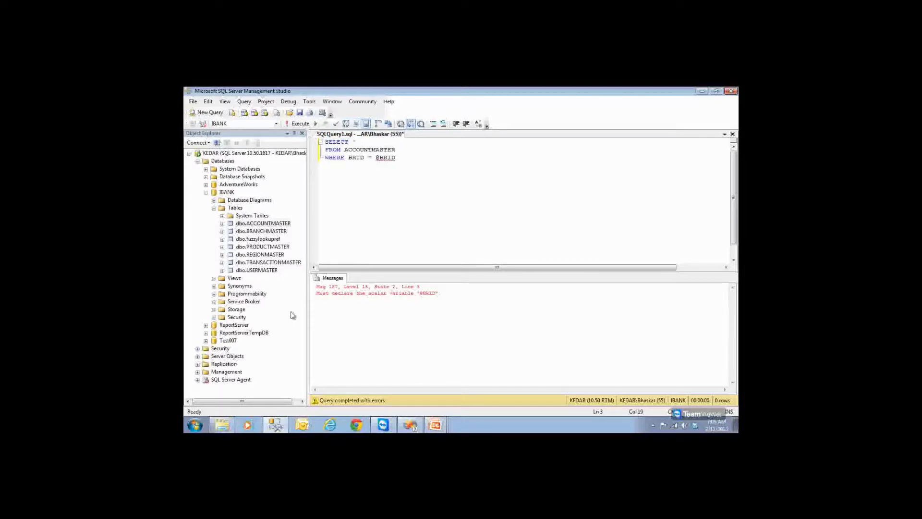
{"action": "key", "text": "Return"}
{"action": "key", "text": "Return"}
{"action": "type", "text": "SELECT BRID "}
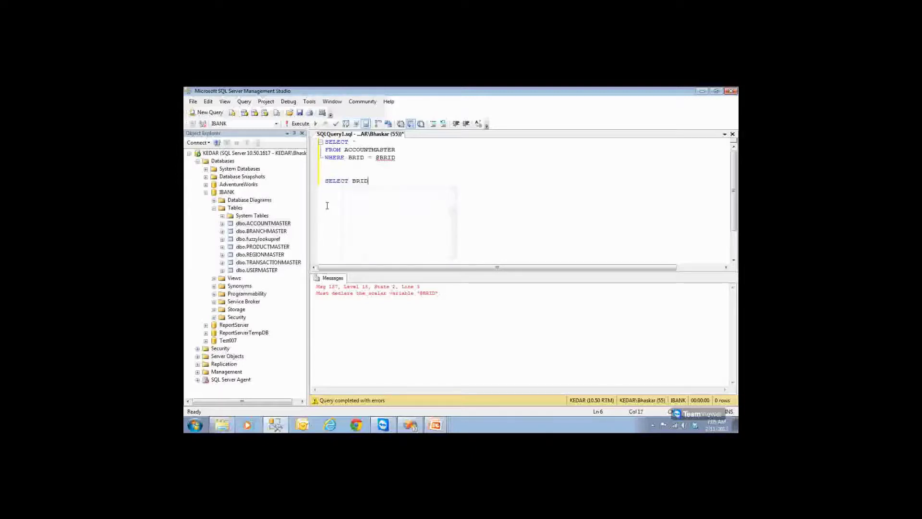
{"action": "type", "text": "FROM"}
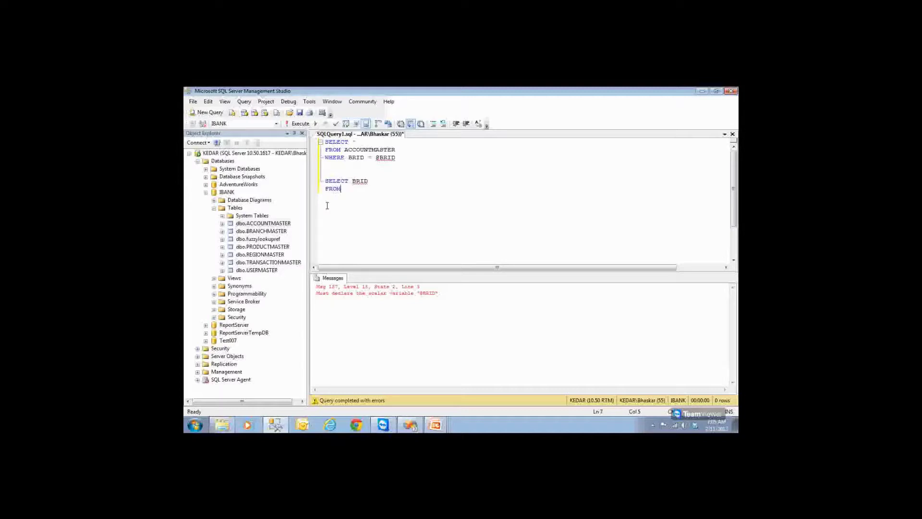
{"action": "type", "text": " ACCOUNTMASTER"}
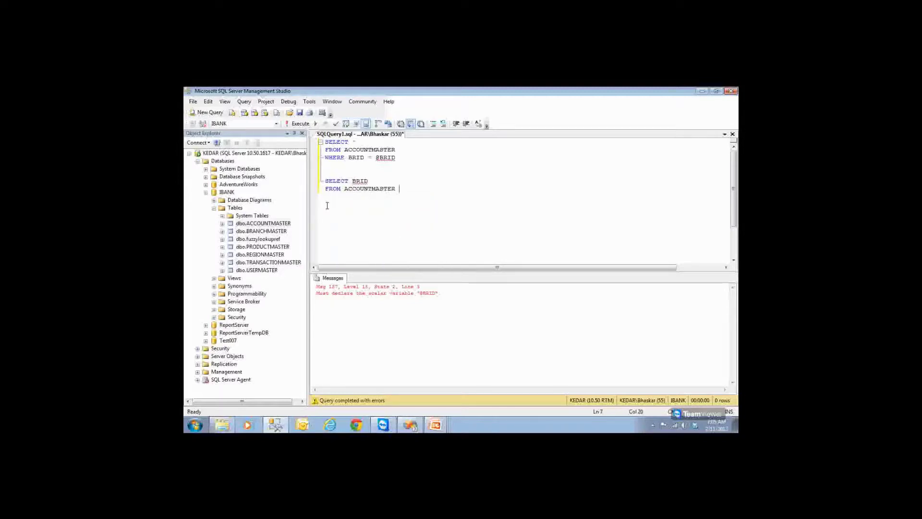
Step: Execute only the new BRID query and check its results for repeated branch IDs
{"action": "key", "text": "shift+Home"}
{"action": "key", "text": "shift+Up"}
{"action": "key", "text": "F5"}
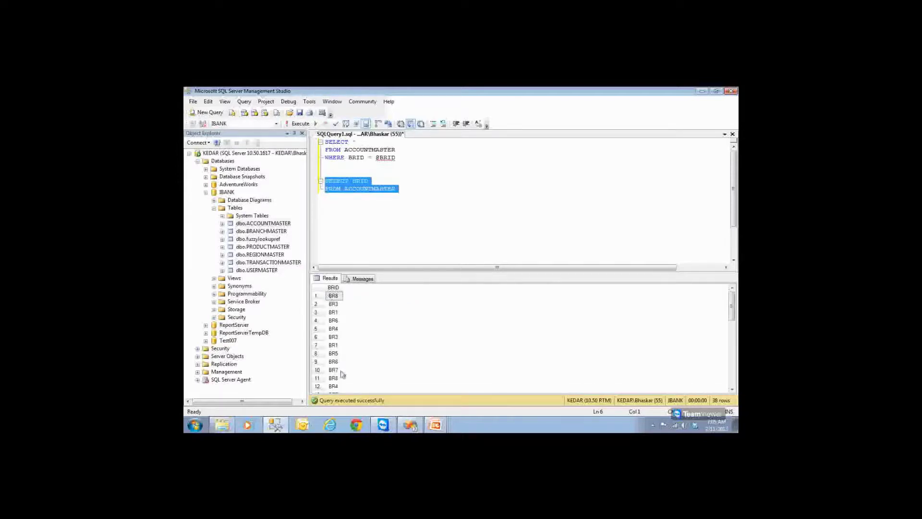
{"action": "left_click", "coordinate": [338, 313]}
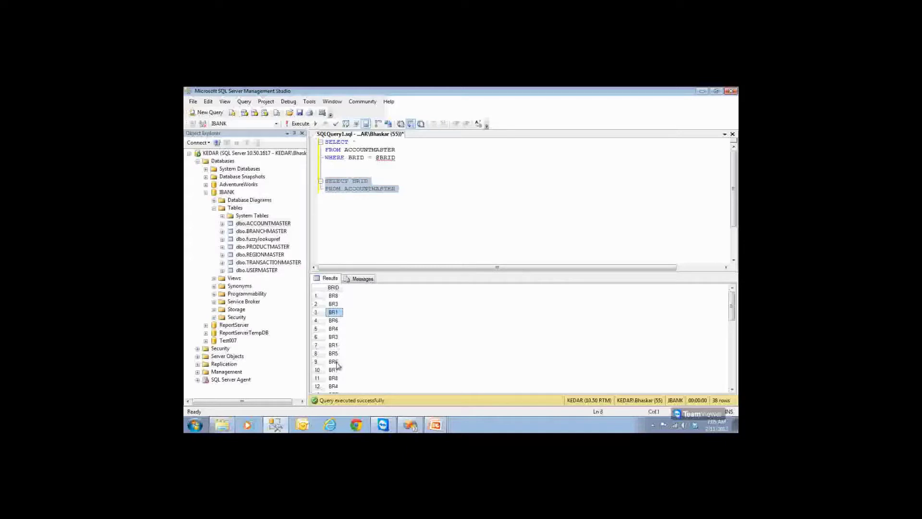
{"action": "left_click", "coordinate": [336, 346]}
Step: Add DISTINCT before BRID in the new query and execute just that statement
{"action": "left_click", "coordinate": [353, 181]}
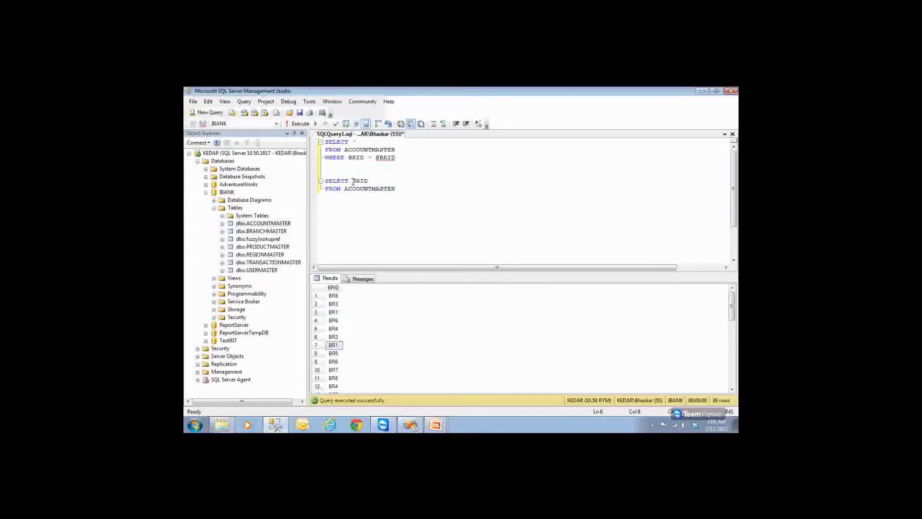
{"action": "type", "text": "DISTIN"}
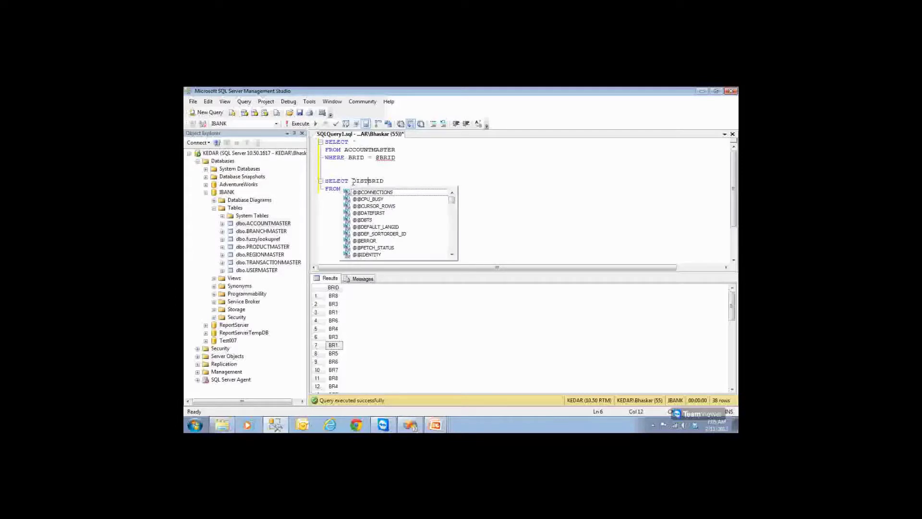
{"action": "type", "text": "CT"}
{"action": "key", "text": "Home"}
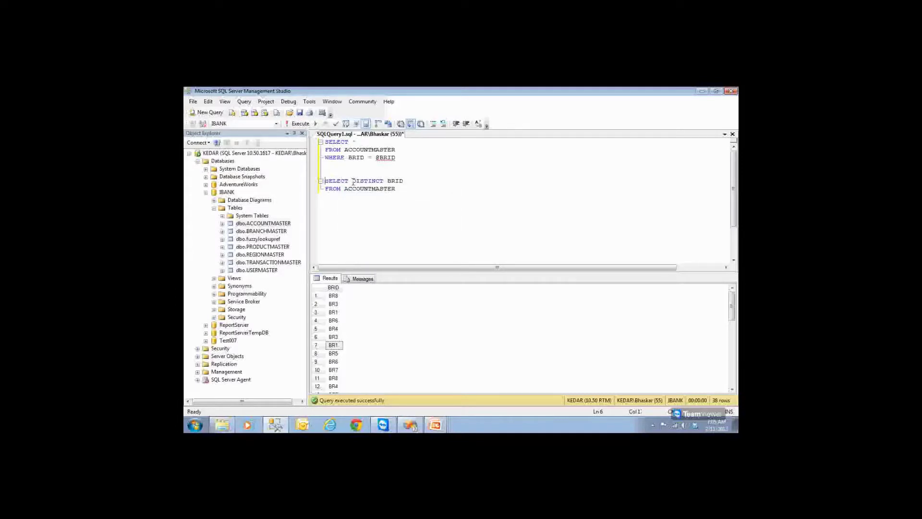
{"action": "key", "text": "shift+Down"}
{"action": "key", "text": "shift+End"}
{"action": "key", "text": "F5"}
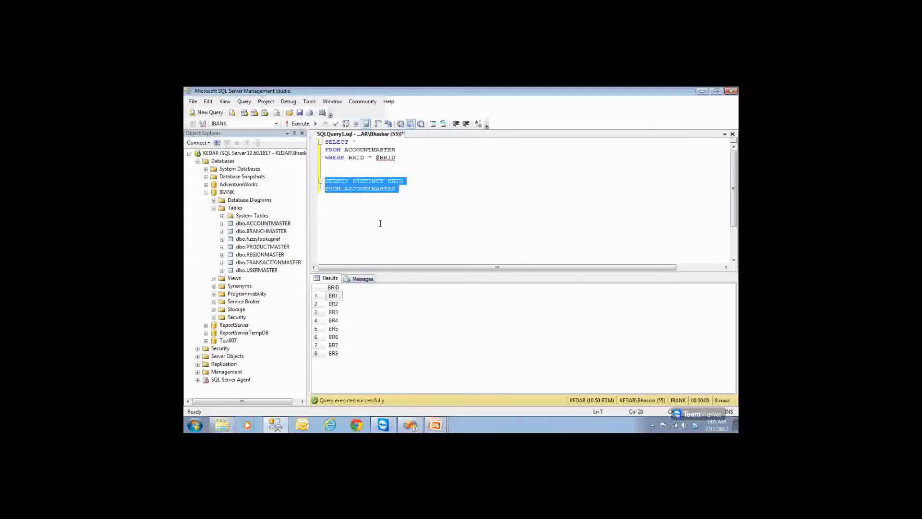
Step: Copy the SELECT DISTINCT BRID FROM ACCOUNTMASTER statement into the new dataset's query in Visual Studio
{"action": "left_click", "coordinate": [407, 194]}
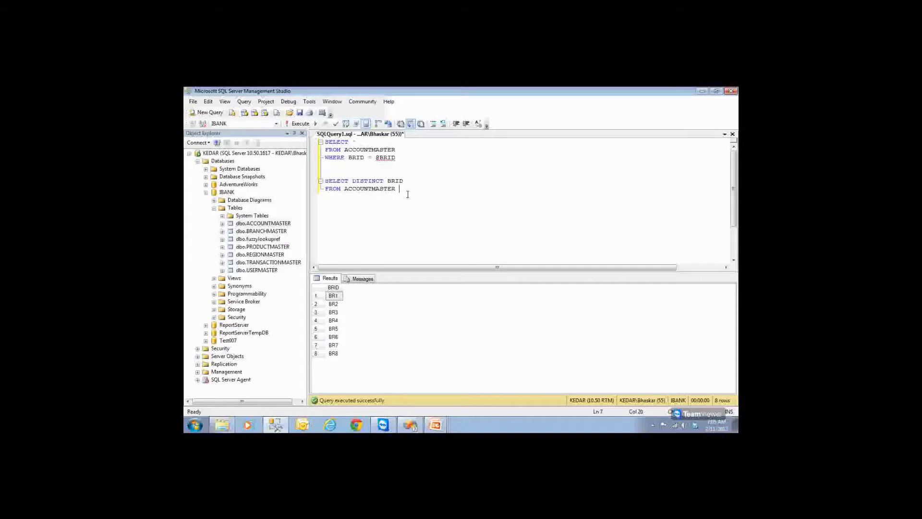
{"action": "key", "text": "shift+Home"}
{"action": "key", "text": "shift+Up"}
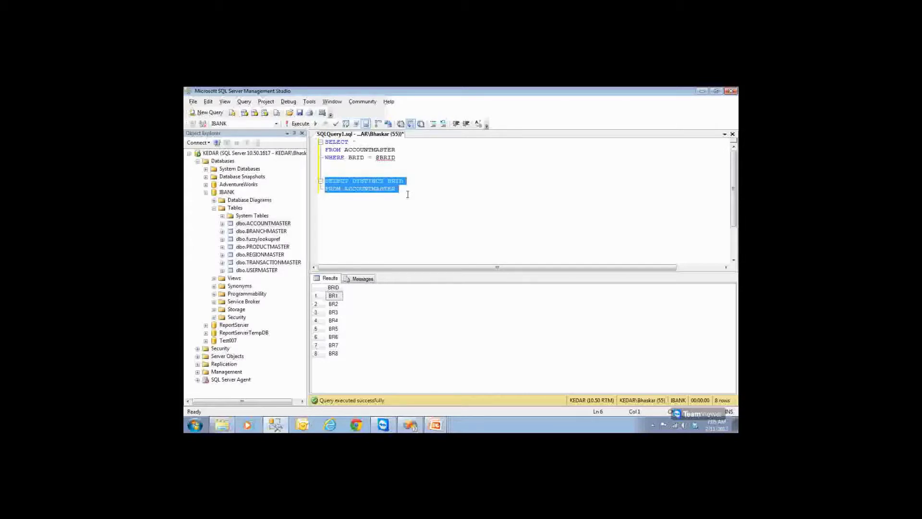
{"action": "key", "text": "ctrl+c"}
{"action": "key", "text": "alt+Tab"}
{"action": "key", "text": "ctrl+v"}
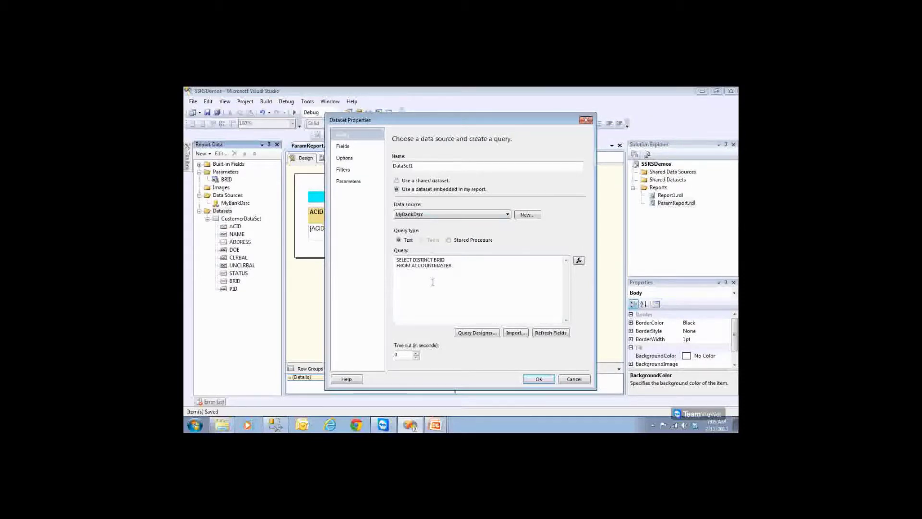
Step: Confirm the new dataset with the distinct BRID query and compare its BRID field with the BRID report parameter
{"action": "left_click", "coordinate": [537, 380]}
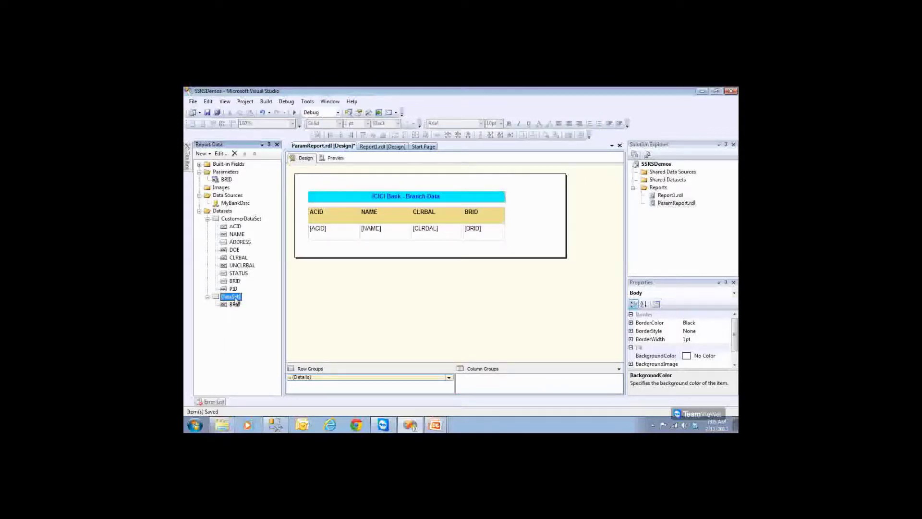
{"action": "left_click", "coordinate": [227, 180]}
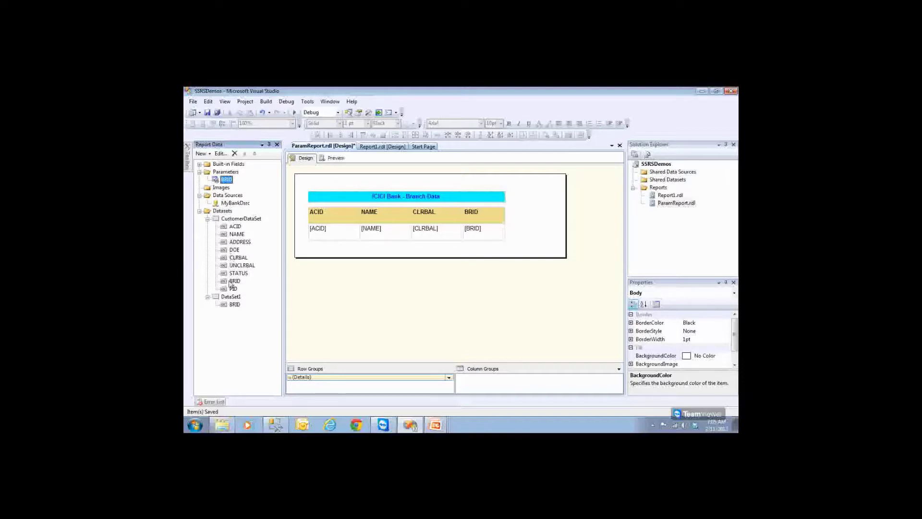
{"action": "left_click", "coordinate": [234, 305]}
{"action": "left_click", "coordinate": [231, 297]}
{"action": "left_click", "coordinate": [226, 182]}
{"action": "left_click", "coordinate": [234, 303]}
{"action": "left_click", "coordinate": [227, 180]}
Step: Set the BRID parameter's available values to come from a query, using DataSet1 as the dataset
{"action": "double_click", "coordinate": [226, 181]}
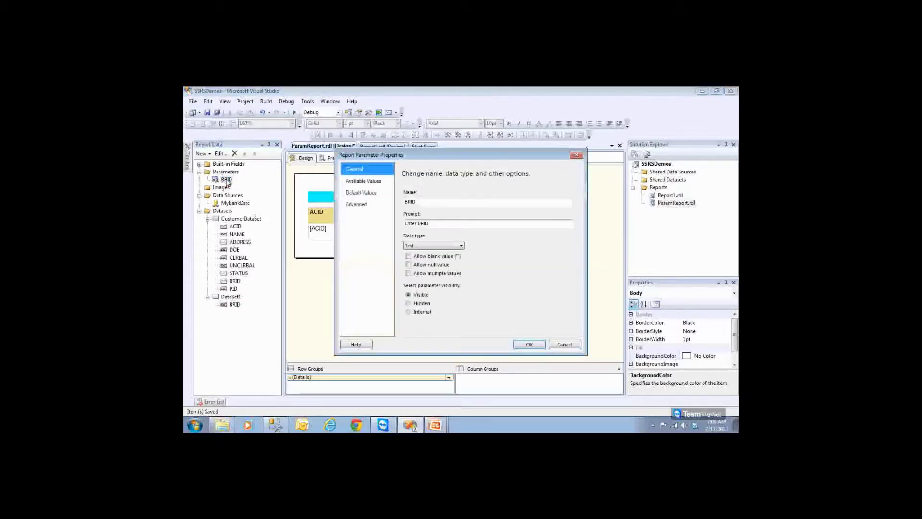
{"action": "left_click", "coordinate": [357, 181]}
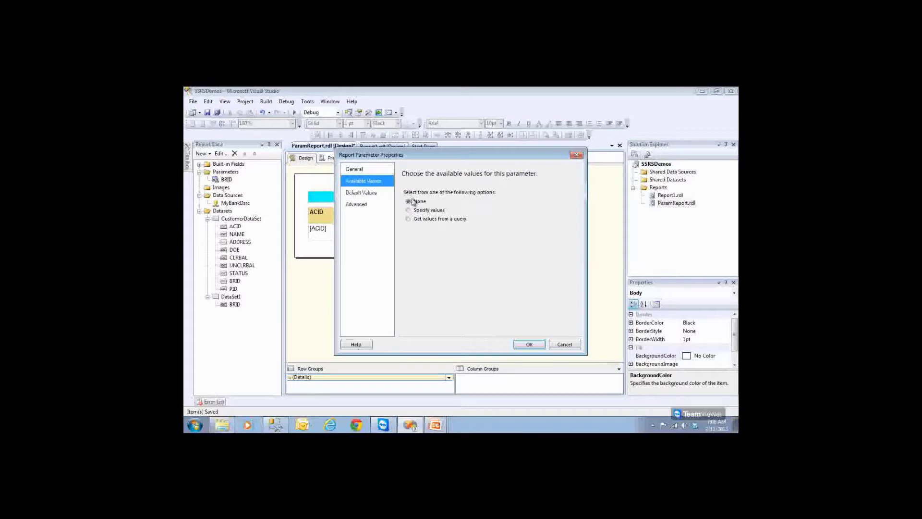
{"action": "left_click", "coordinate": [415, 219]}
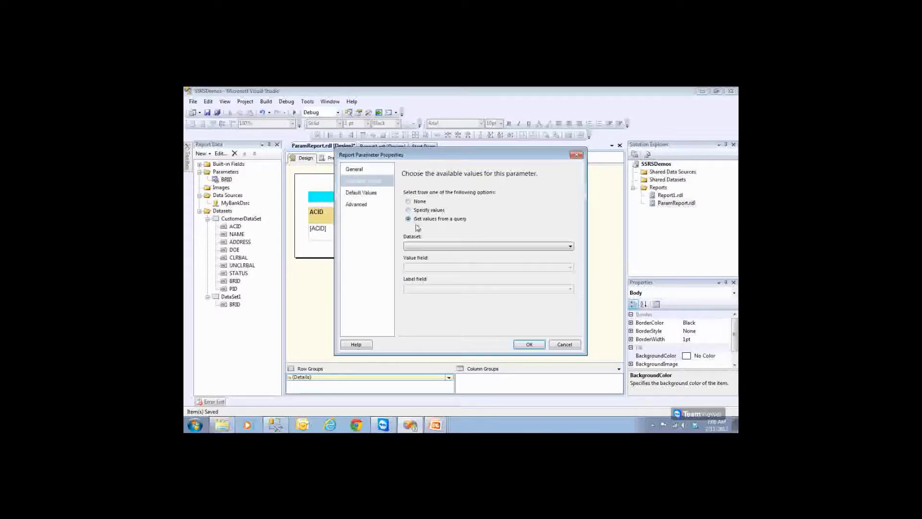
{"action": "left_click", "coordinate": [419, 246]}
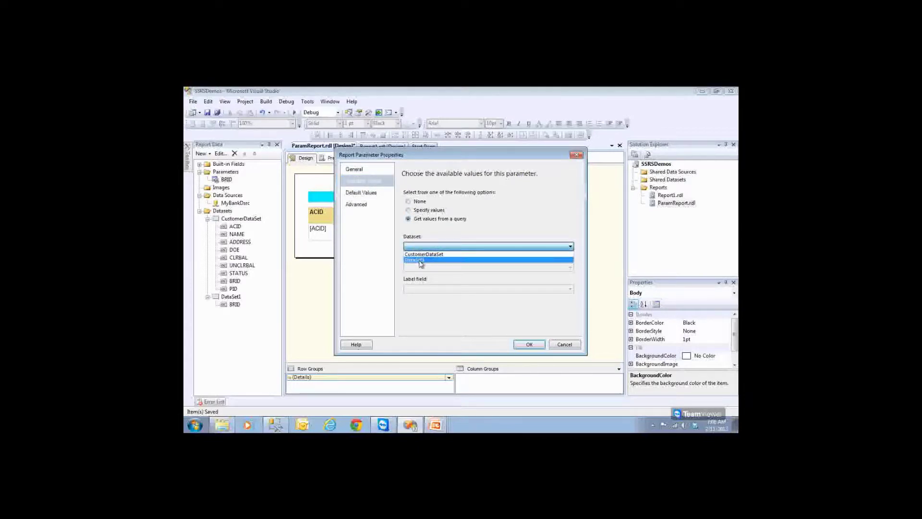
{"action": "left_click", "coordinate": [421, 260]}
Step: Set both the value field and the label field to BRID, apply the parameter properties and save the report
{"action": "left_click", "coordinate": [420, 268]}
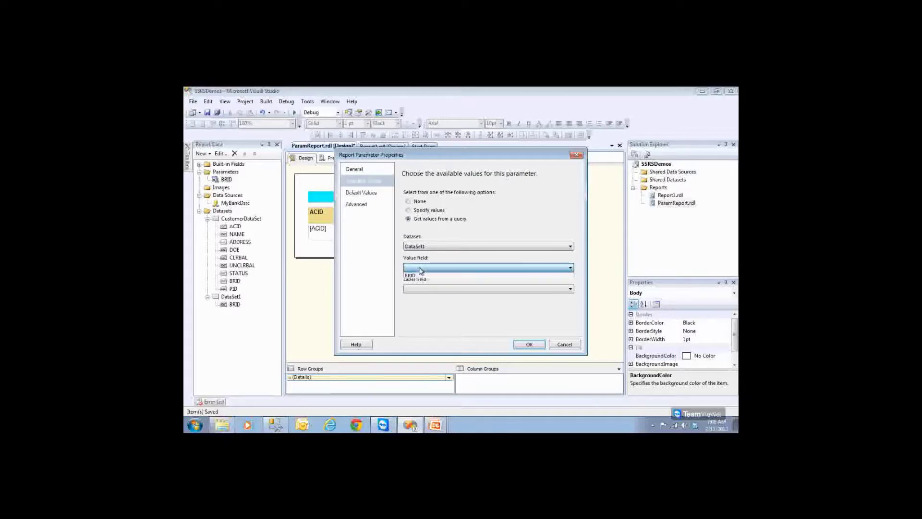
{"action": "left_click", "coordinate": [421, 278]}
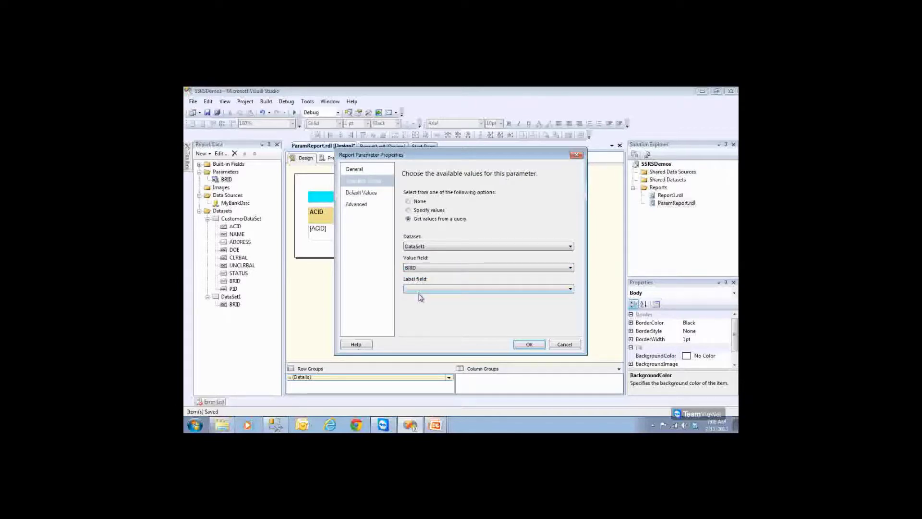
{"action": "left_click", "coordinate": [420, 289]}
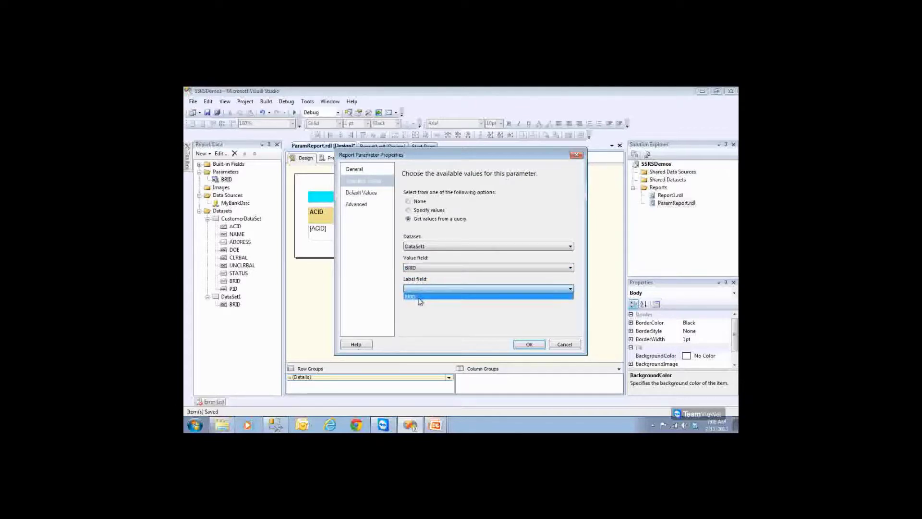
{"action": "left_click", "coordinate": [419, 296]}
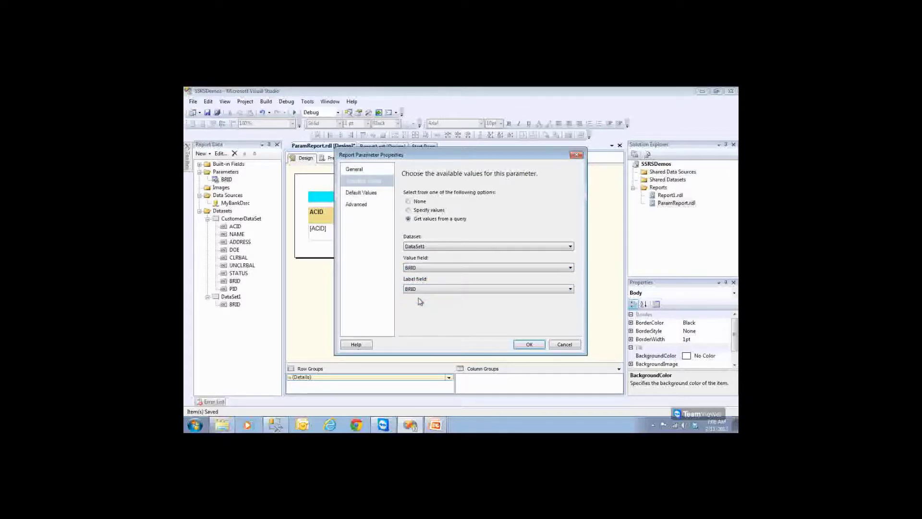
{"action": "left_click", "coordinate": [529, 345]}
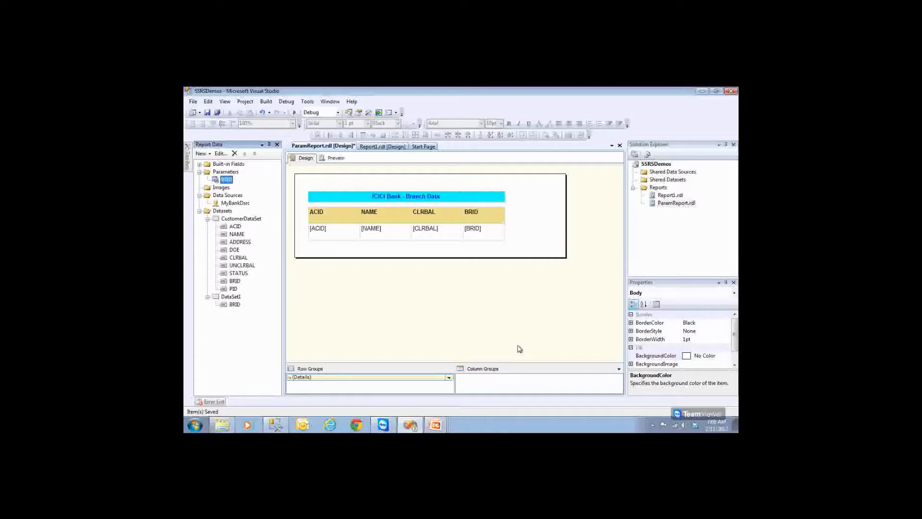
{"action": "key", "text": "ctrl+s"}
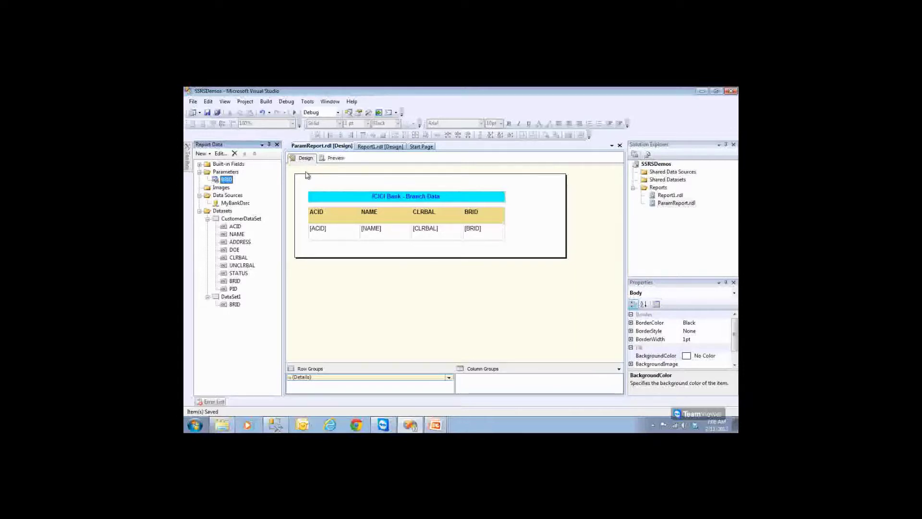
Step: Preview ParamReport and run it for branch BR5 chosen from the parameter's value list
{"action": "left_click", "coordinate": [231, 297]}
{"action": "left_click", "coordinate": [240, 218]}
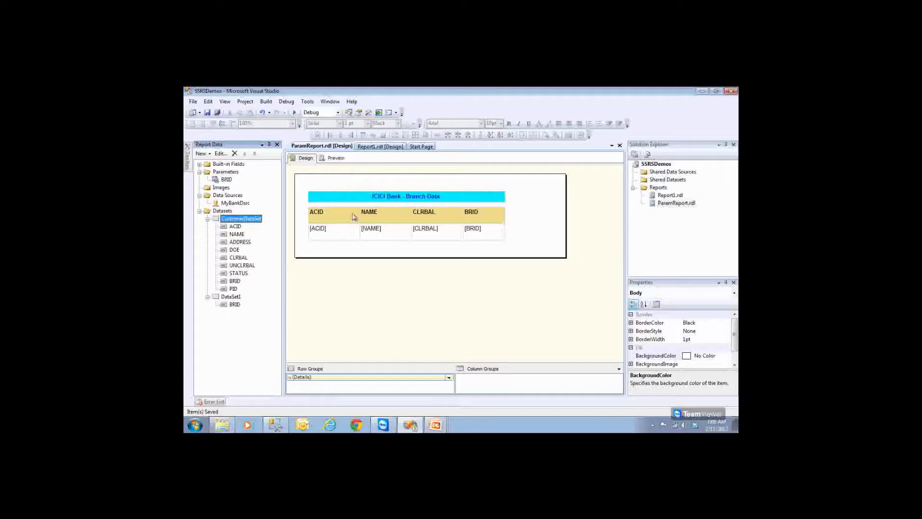
{"action": "left_click", "coordinate": [336, 159]}
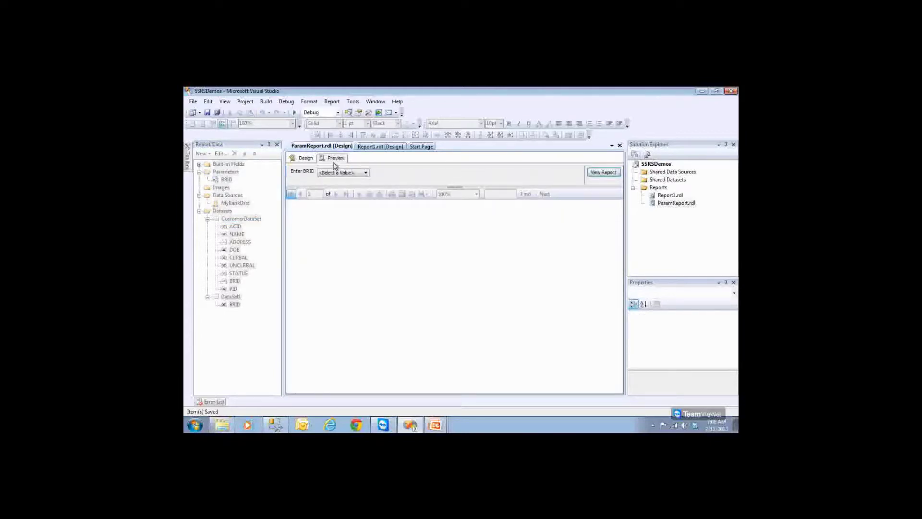
{"action": "left_click", "coordinate": [363, 173]}
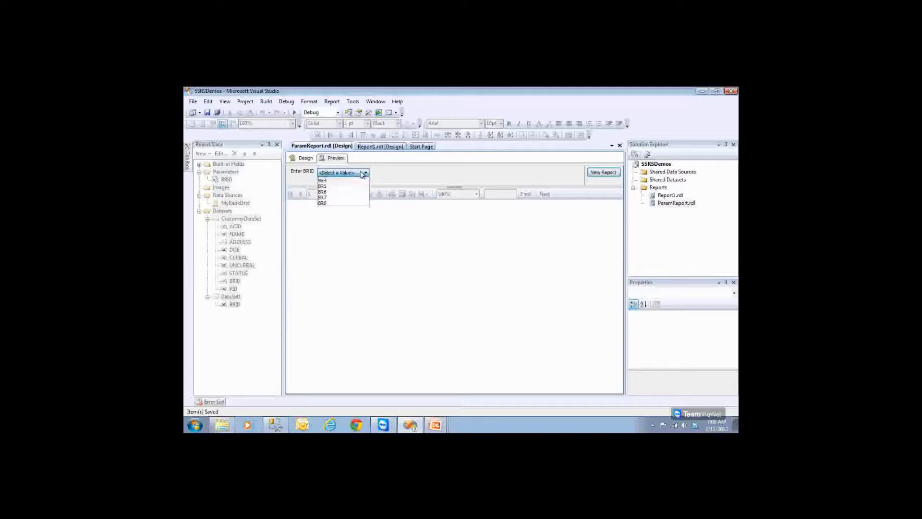
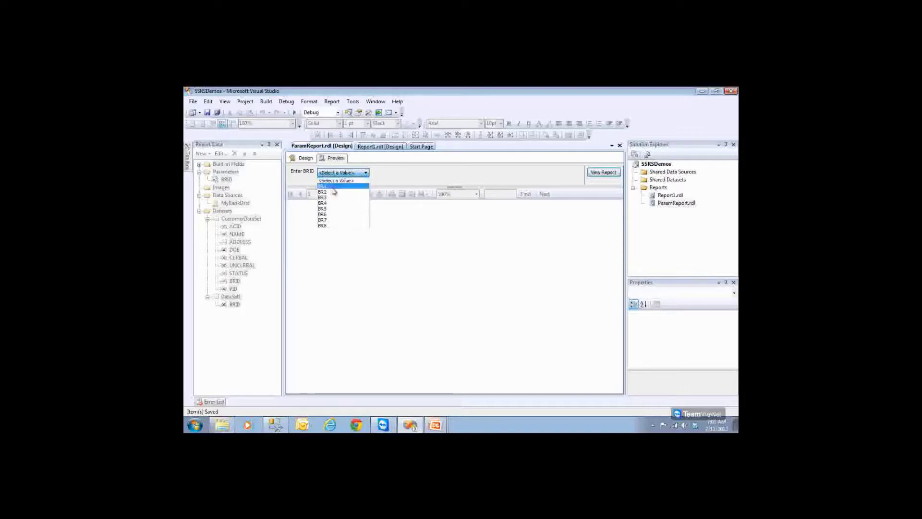
{"action": "left_click", "coordinate": [330, 209]}
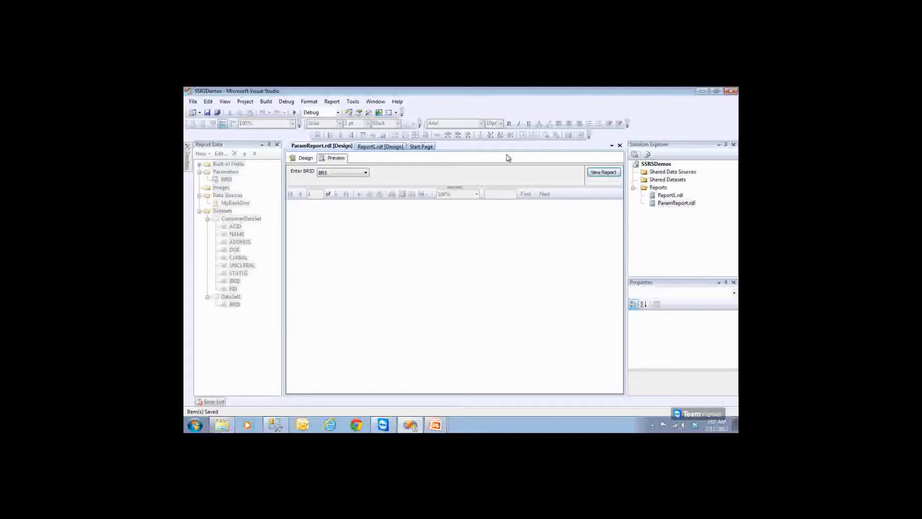
{"action": "left_click", "coordinate": [604, 173]}
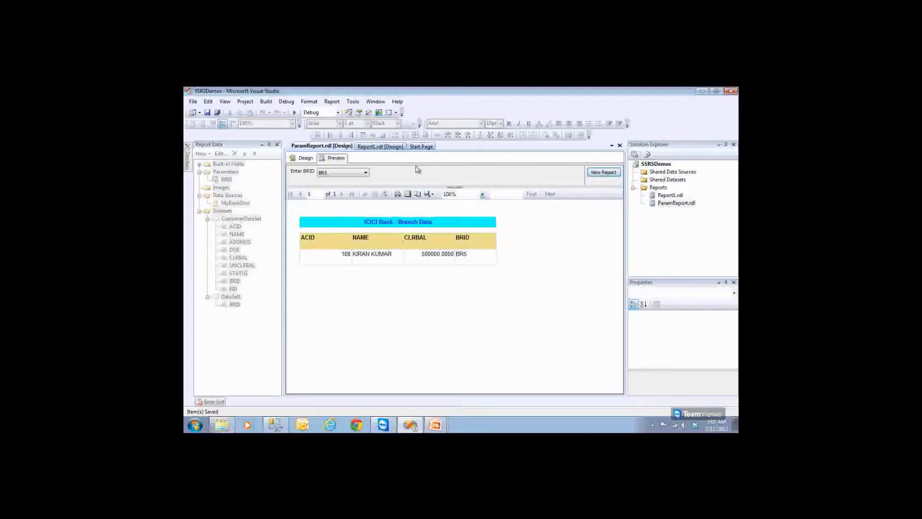
Step: Run the previewed report for branch BR7 and again for branch BR6
{"action": "left_click", "coordinate": [360, 173]}
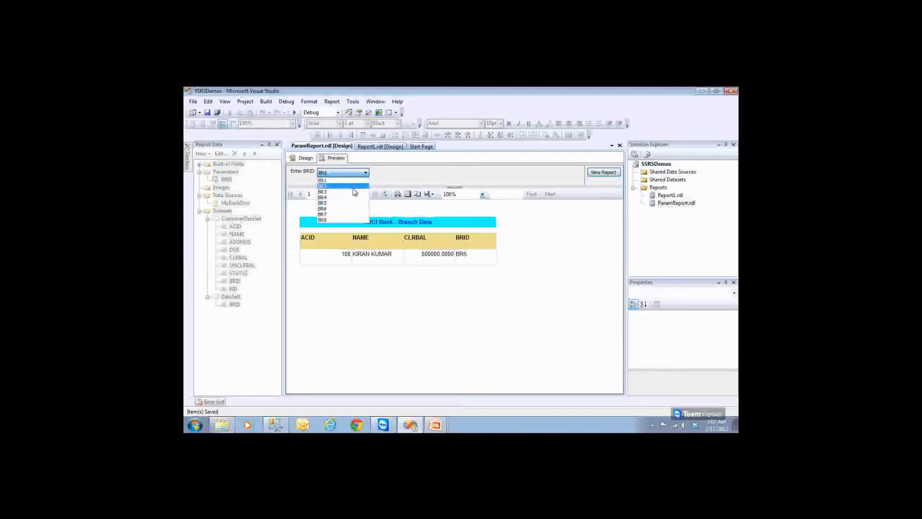
{"action": "left_click", "coordinate": [353, 214]}
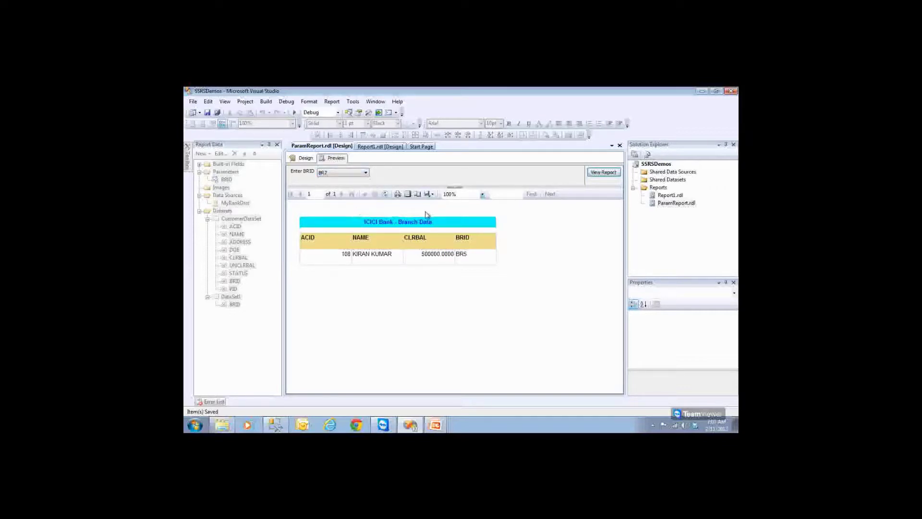
{"action": "left_click", "coordinate": [603, 172]}
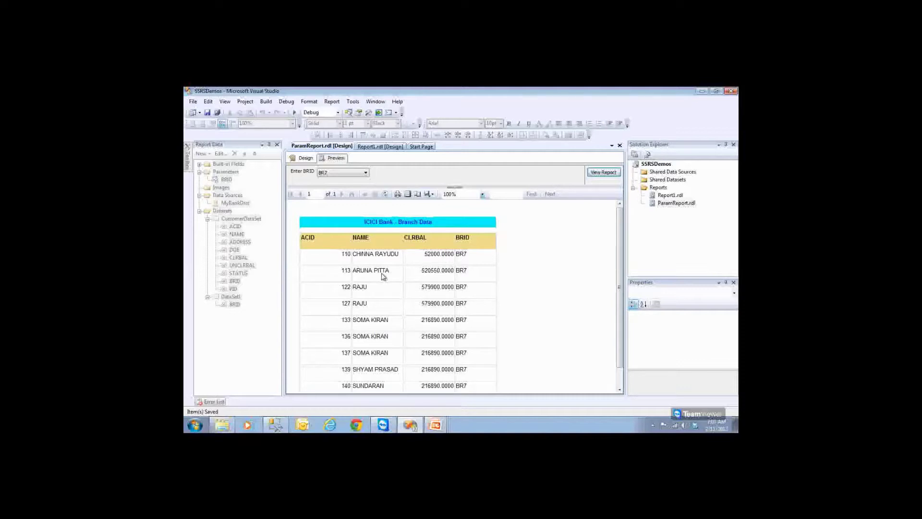
{"action": "left_click", "coordinate": [344, 174]}
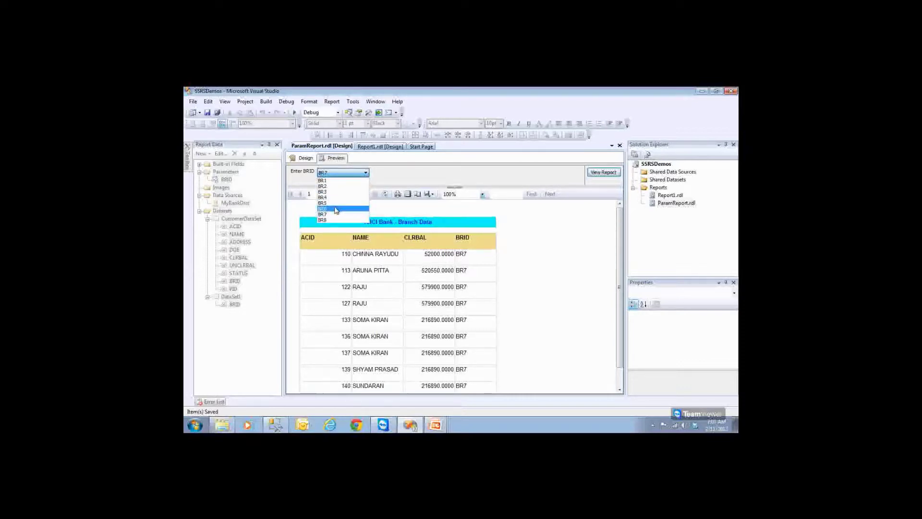
{"action": "left_click", "coordinate": [336, 210]}
{"action": "left_click", "coordinate": [604, 175]}
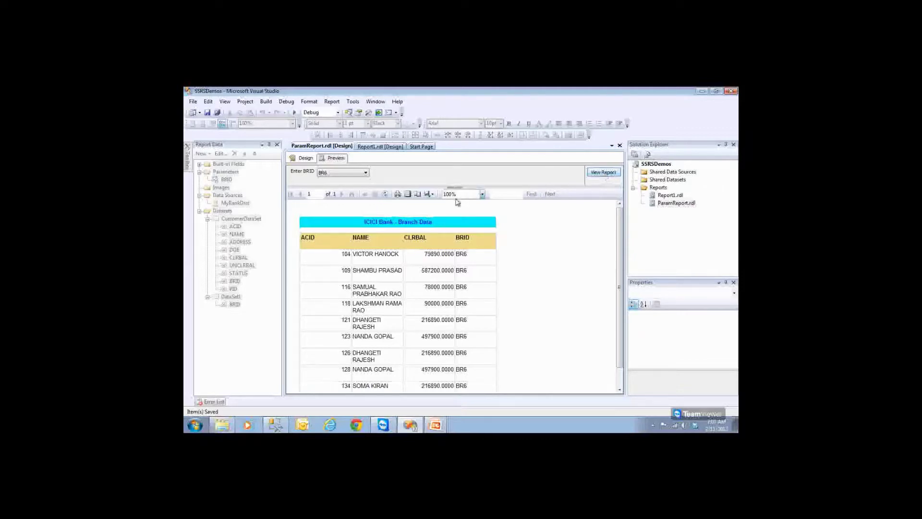
Step: Try several single branch selections in the Enter BRID list, including BR7 and BR3, without running the report, and return to the report design
{"action": "left_click", "coordinate": [354, 176]}
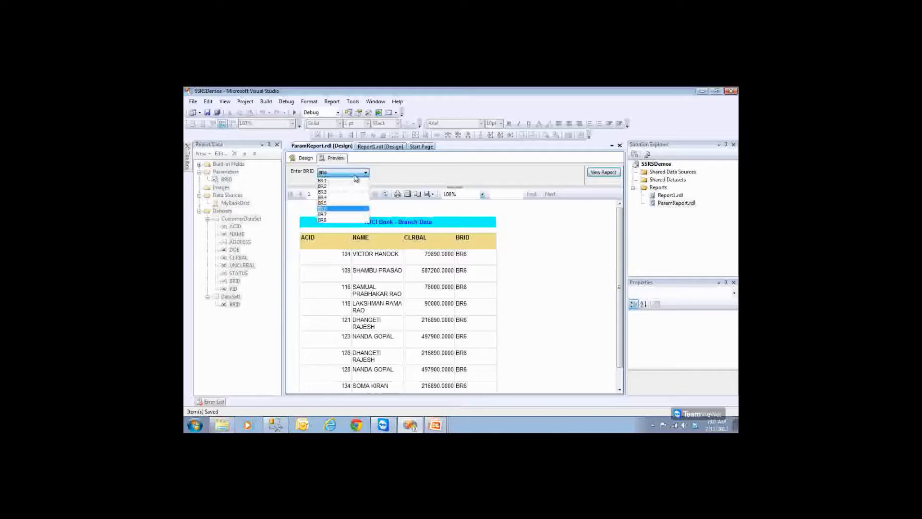
{"action": "left_click", "coordinate": [347, 217]}
{"action": "left_click", "coordinate": [341, 173]}
{"action": "left_click", "coordinate": [335, 204]}
{"action": "left_click", "coordinate": [334, 174]}
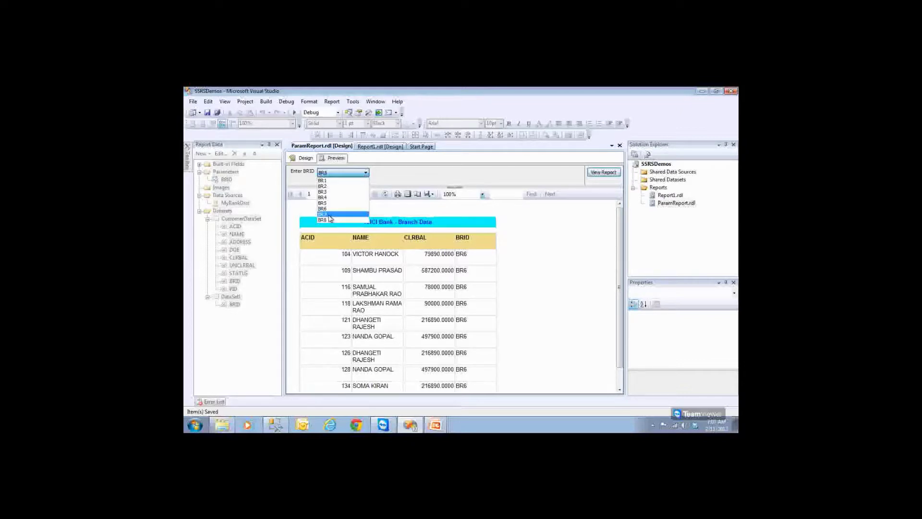
{"action": "left_click", "coordinate": [330, 215]}
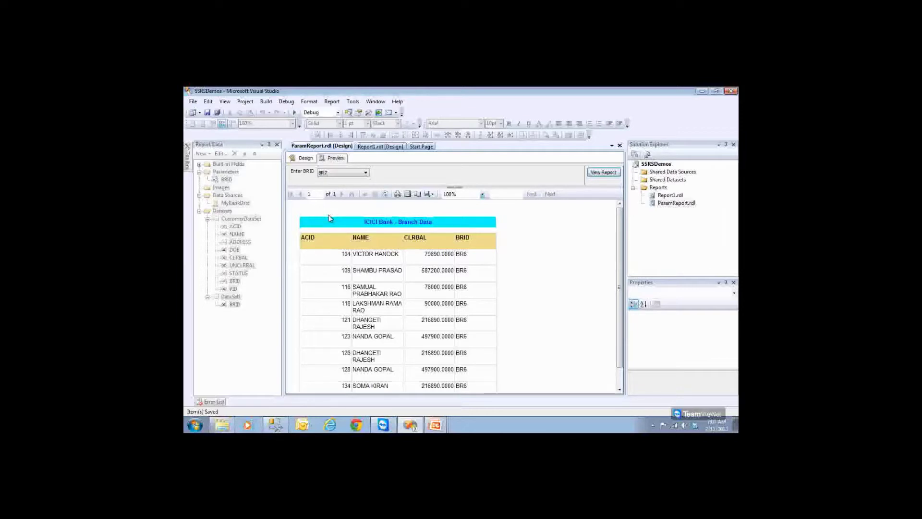
{"action": "left_click", "coordinate": [340, 174]}
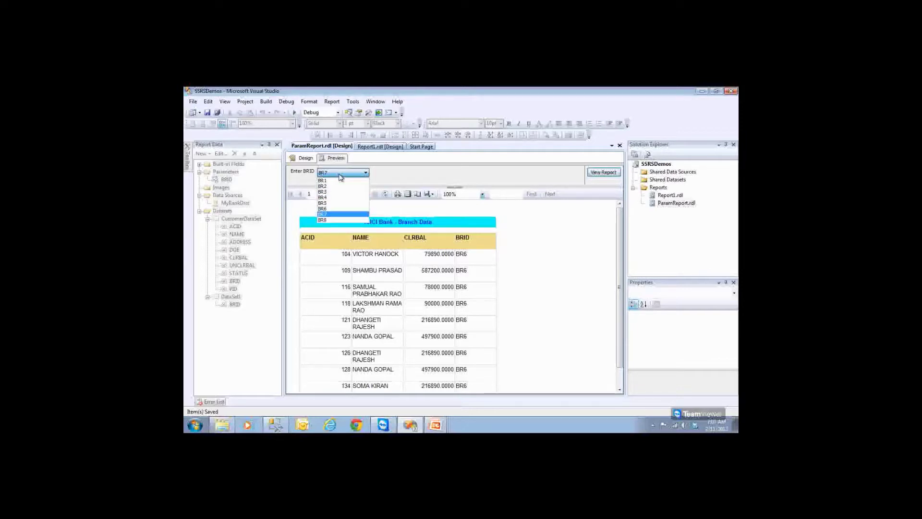
{"action": "left_click", "coordinate": [331, 192]}
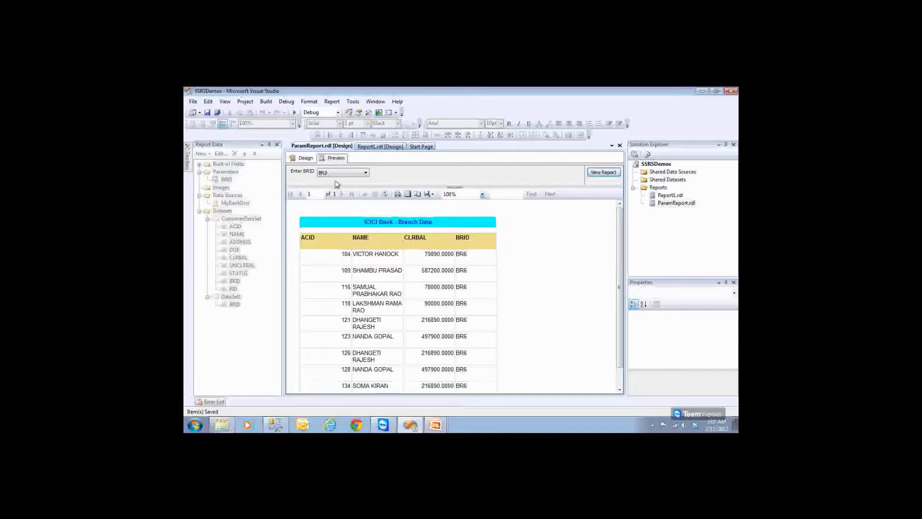
{"action": "left_click", "coordinate": [343, 175]}
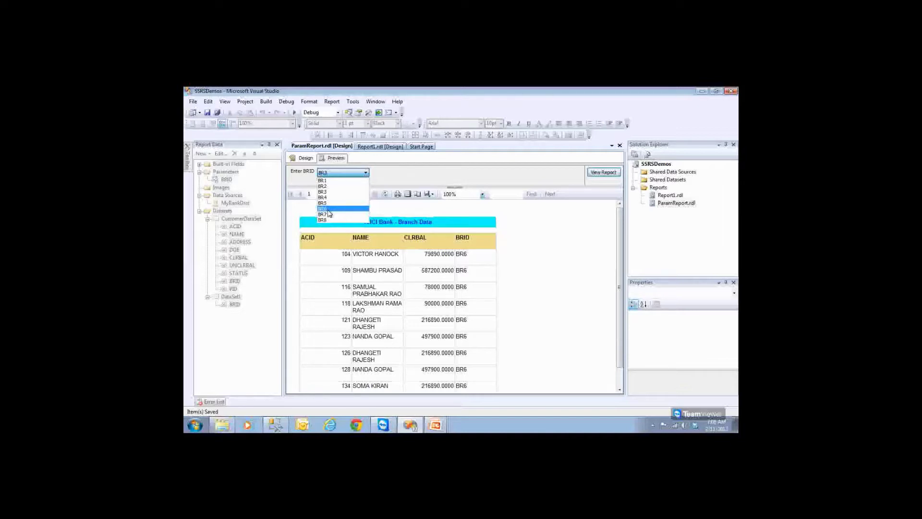
{"action": "left_click", "coordinate": [513, 266]}
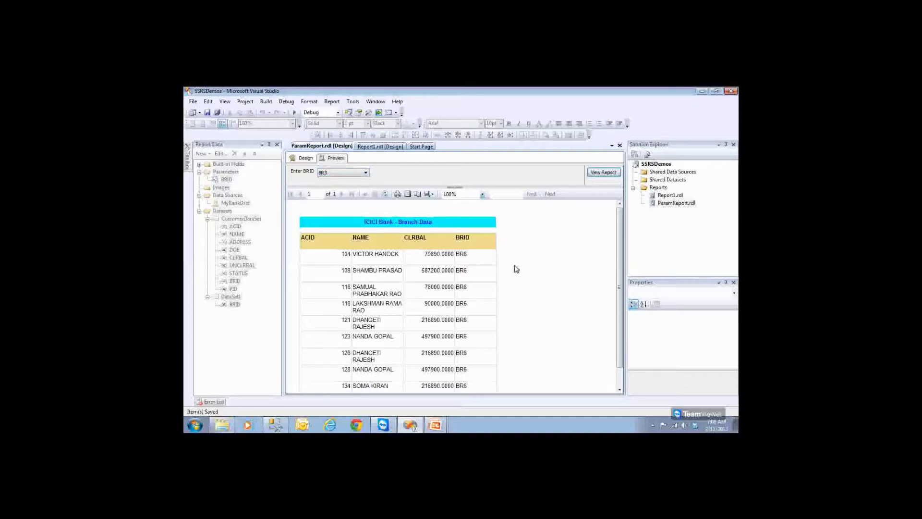
{"action": "left_click", "coordinate": [306, 158]}
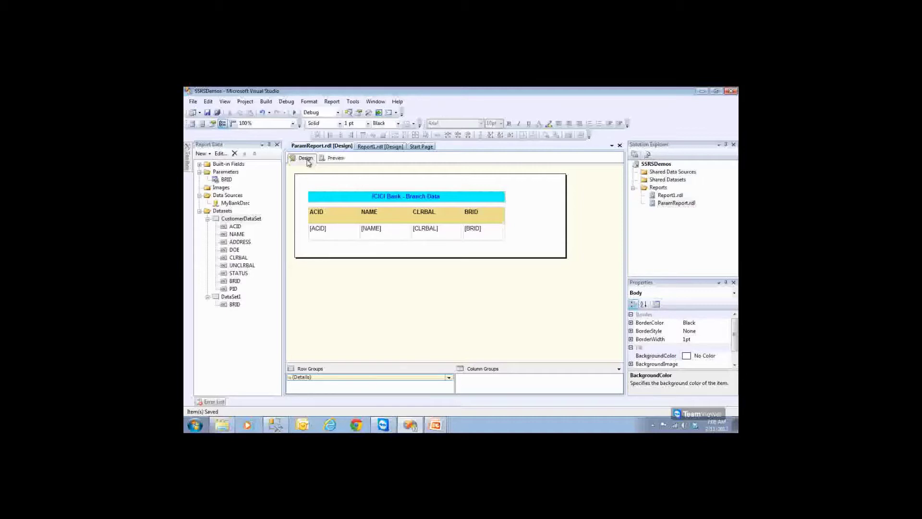
Step: Open a new Notepad document and write the line "Provide multiple values to the Report"
{"action": "left_click", "coordinate": [194, 425]}
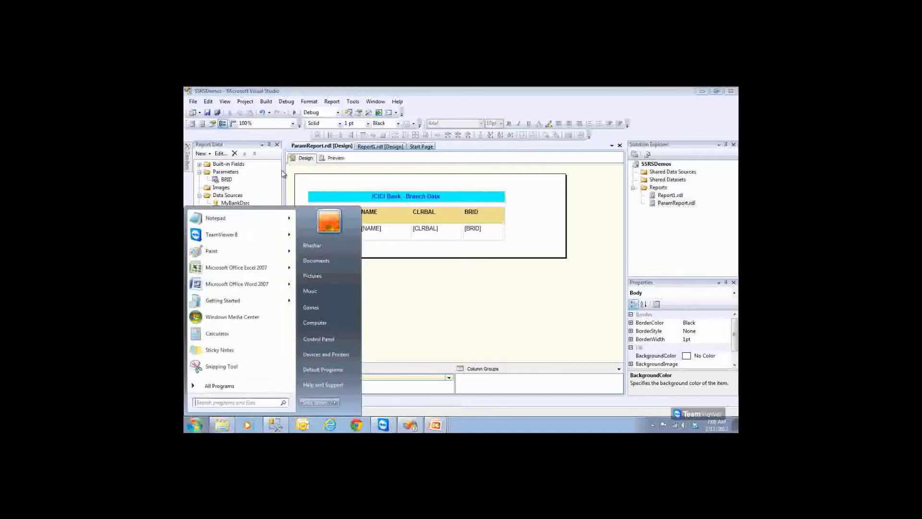
{"action": "left_click", "coordinate": [215, 219]}
{"action": "type", "text": "pRO"}
{"action": "key", "text": "BackSpace"}
{"action": "key", "text": "BackSpace"}
{"action": "key", "text": "BackSpace"}
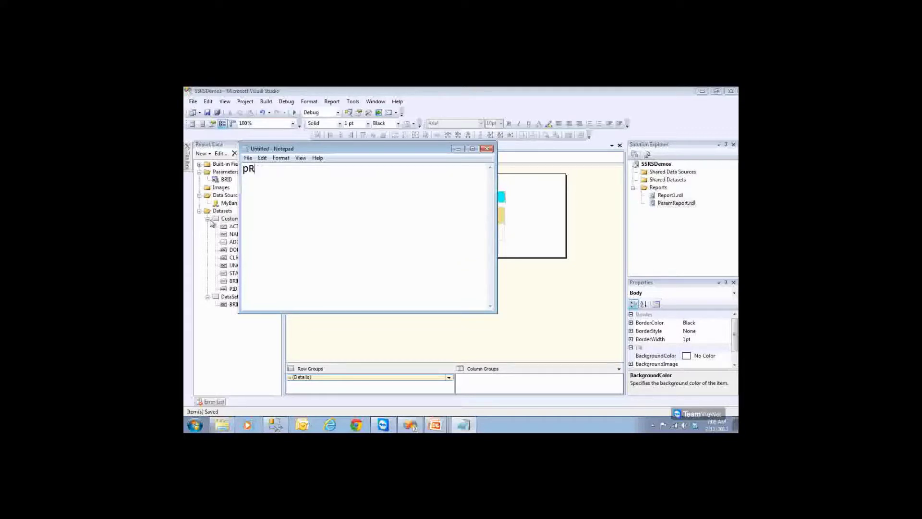
{"action": "type", "text": "Prof"}
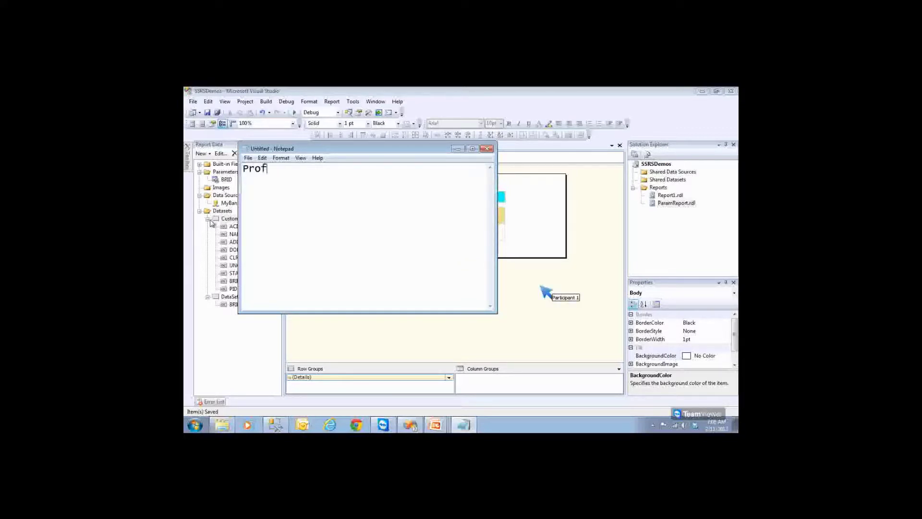
{"action": "key", "text": "BackSpace"}
{"action": "type", "text": "vide mul"}
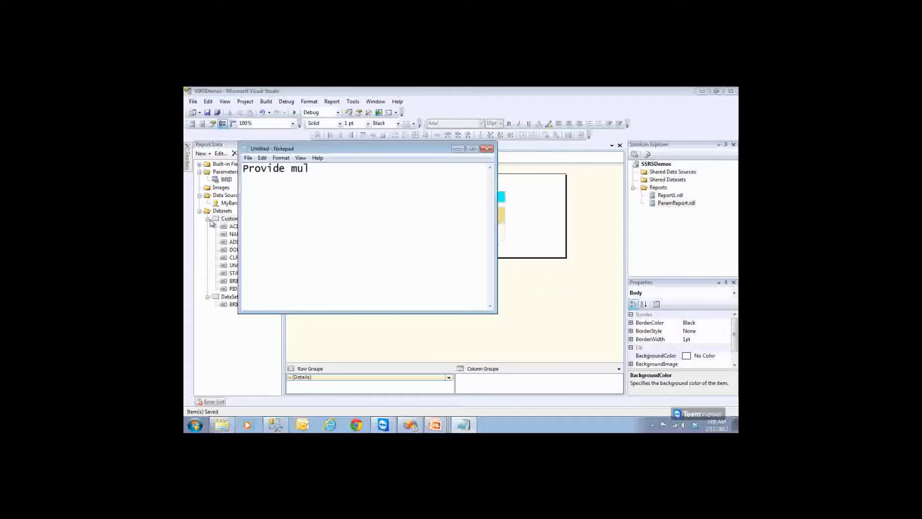
{"action": "type", "text": "tiple values to the Re"}
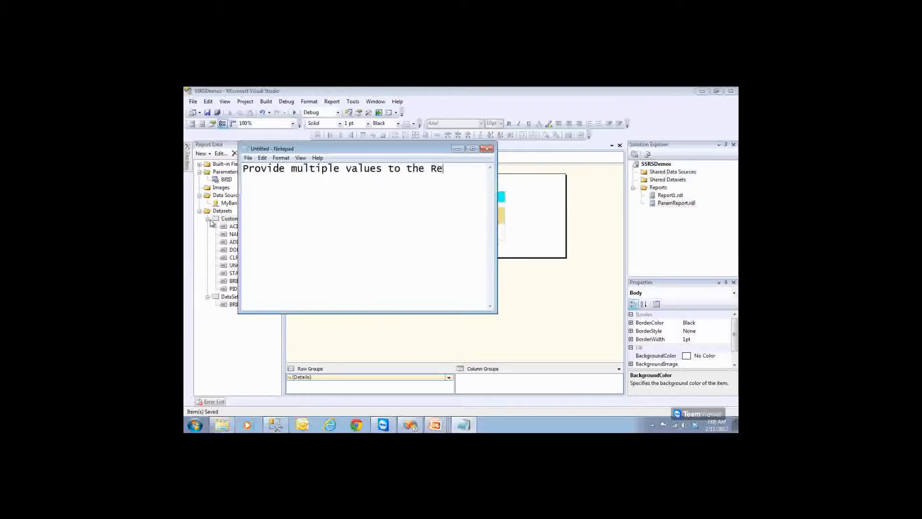
{"action": "type", "text": "port"}
Step: Reword the Notepad line as "Select multiple values in the Report Parameter" in a maximized window and underline it with dashes
{"action": "double_click", "coordinate": [274, 168]}
{"action": "type", "text": "Select"}
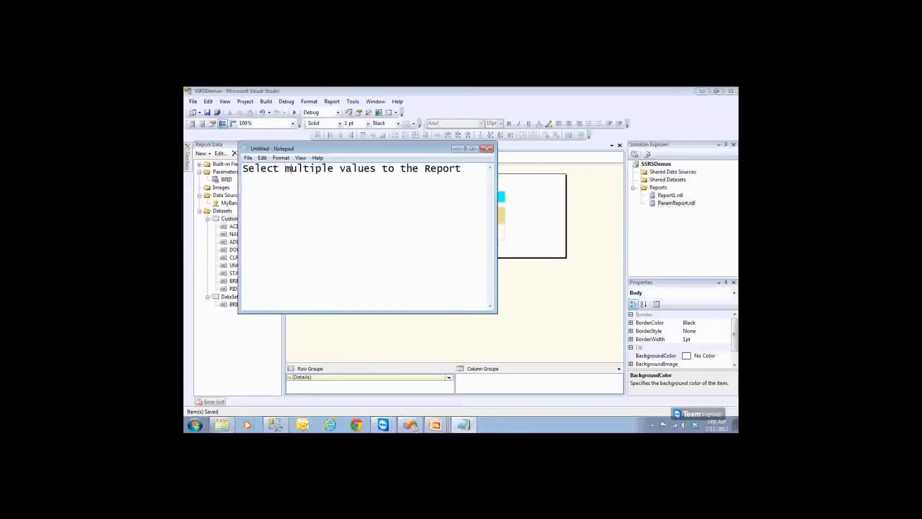
{"action": "left_click_drag", "start_coordinate": [383, 169], "coordinate": [395, 168]}
{"action": "type", "text": "in"}
{"action": "left_click", "coordinate": [474, 149]}
{"action": "type", "text": "Parameter ----------------------------------------------"}
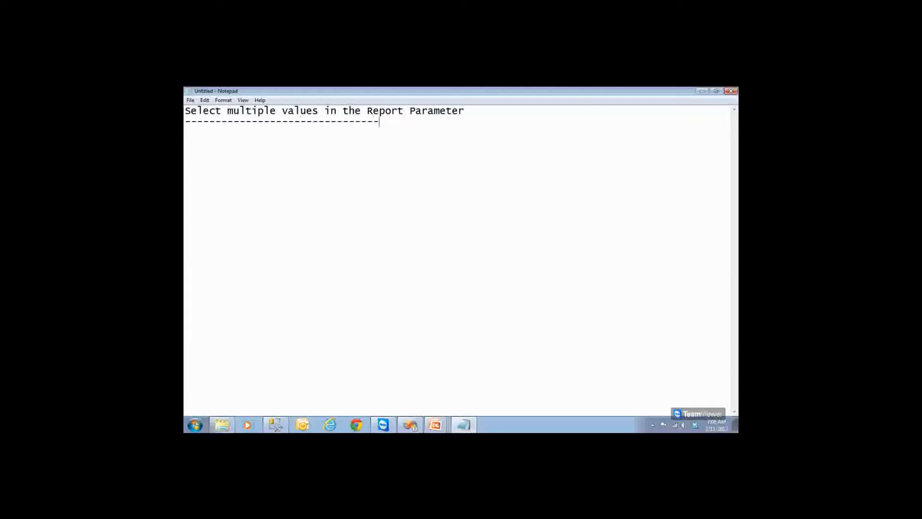
{"action": "type", "text": "--"}
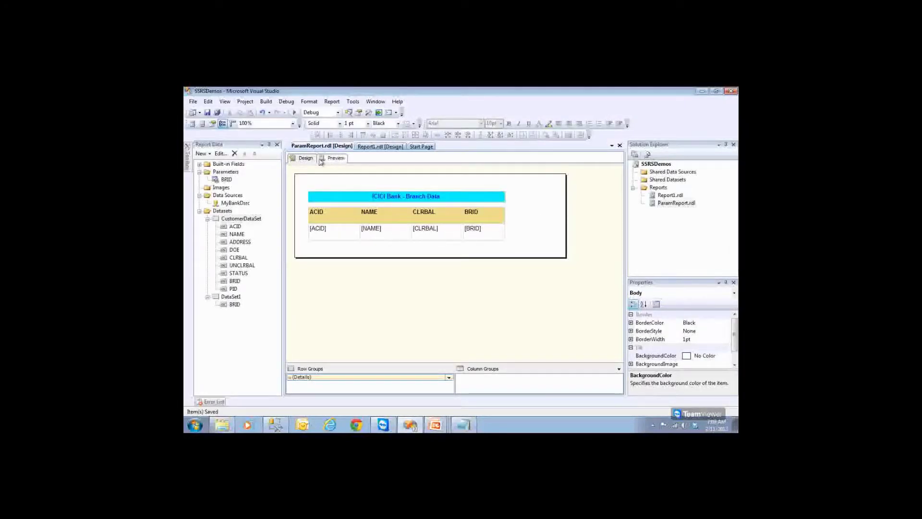
Step: In Visual Studio, allow multiple values for the BRID report parameter, apply its properties and save the report
{"action": "left_click", "coordinate": [227, 181]}
{"action": "double_click", "coordinate": [226, 179]}
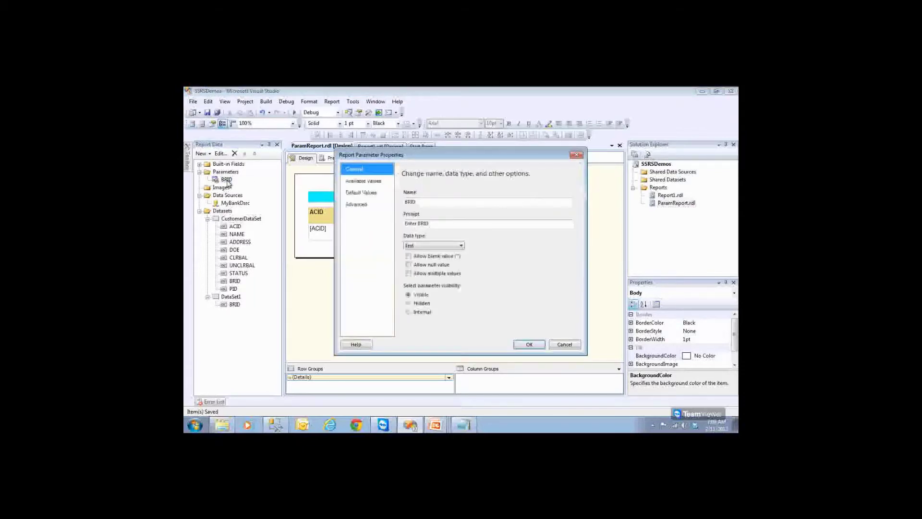
{"action": "left_click", "coordinate": [408, 273]}
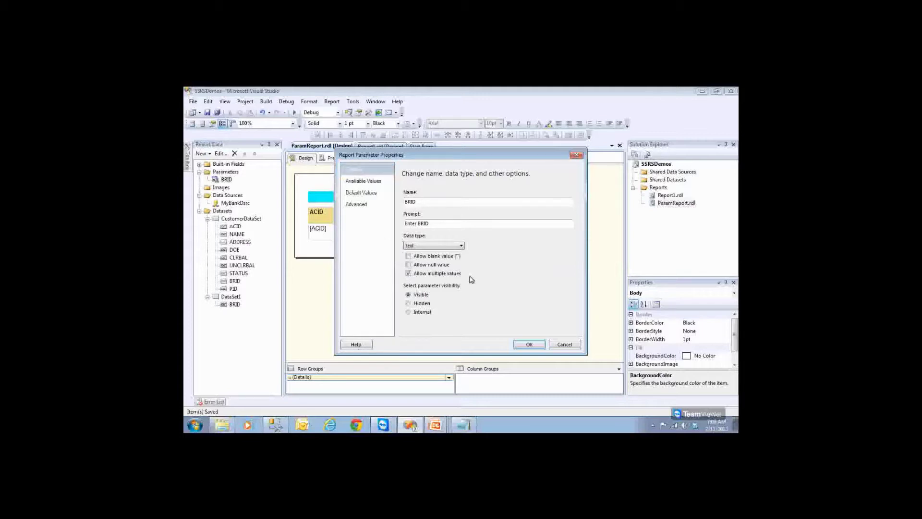
{"action": "left_click", "coordinate": [409, 273]}
{"action": "left_click", "coordinate": [409, 274]}
{"action": "left_click", "coordinate": [530, 344]}
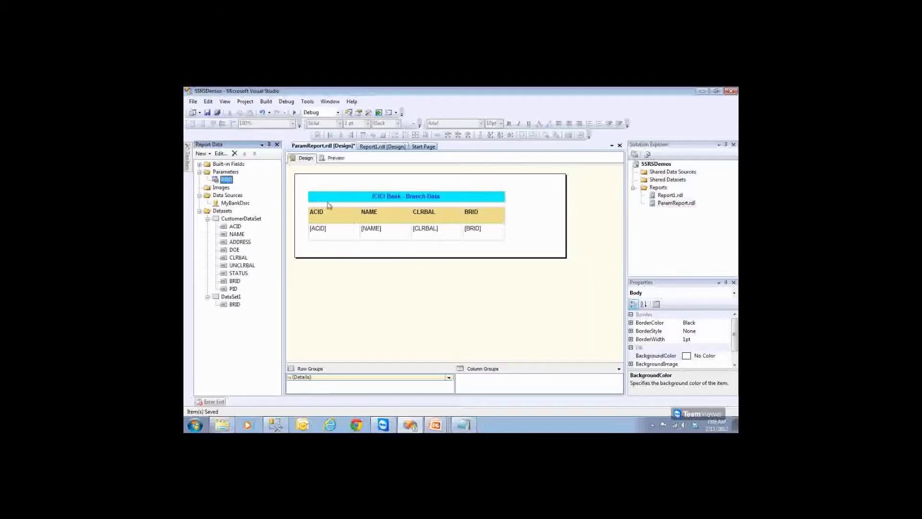
{"action": "left_click", "coordinate": [207, 112]}
Step: Preview ParamReport, try running it for branches BR1, BR5 and BR6 together, and return to the report design
{"action": "left_click", "coordinate": [336, 159]}
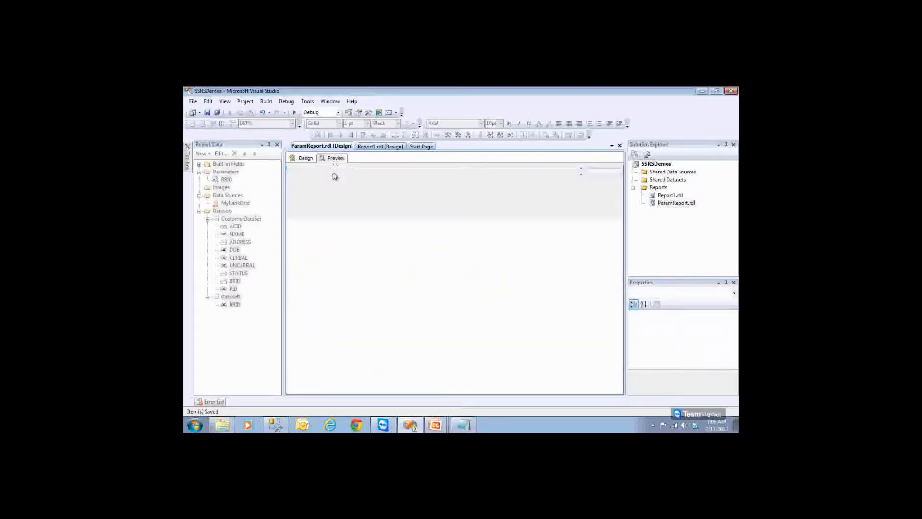
{"action": "left_click", "coordinate": [335, 173]}
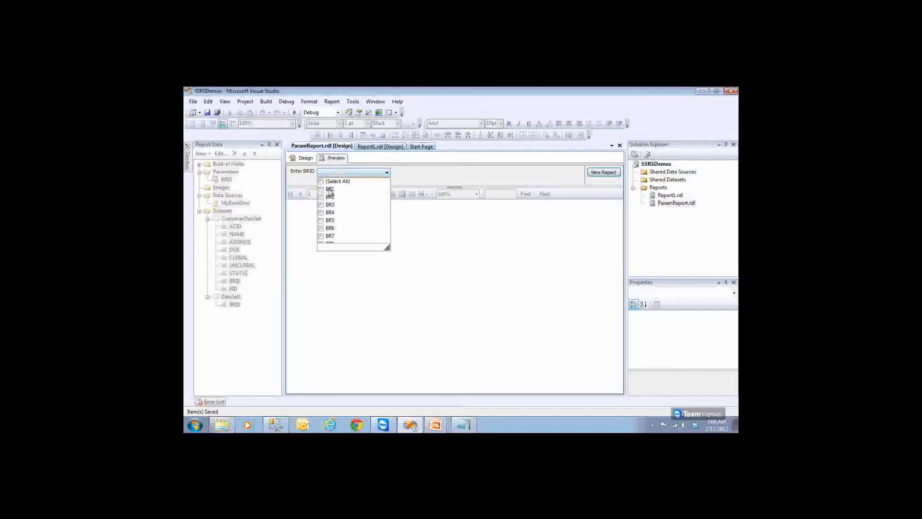
{"action": "left_click", "coordinate": [321, 190]}
{"action": "left_click", "coordinate": [322, 221]}
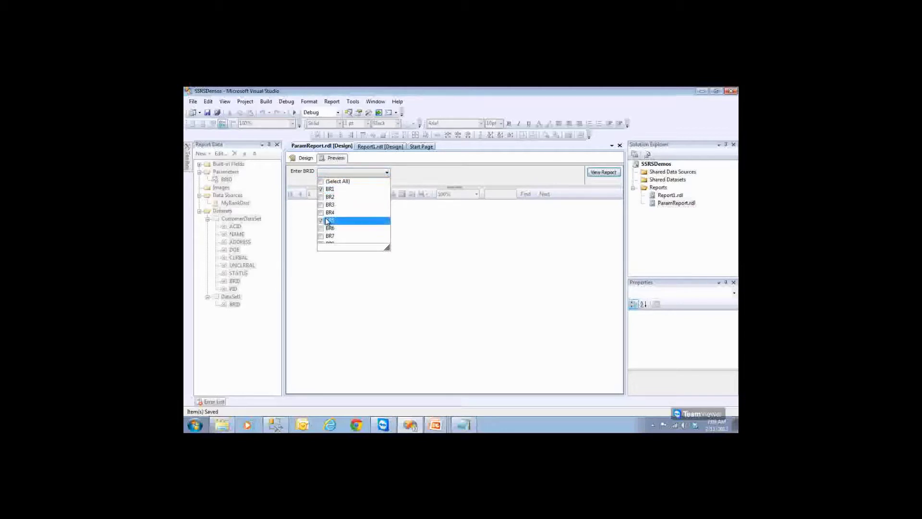
{"action": "left_click", "coordinate": [322, 228]}
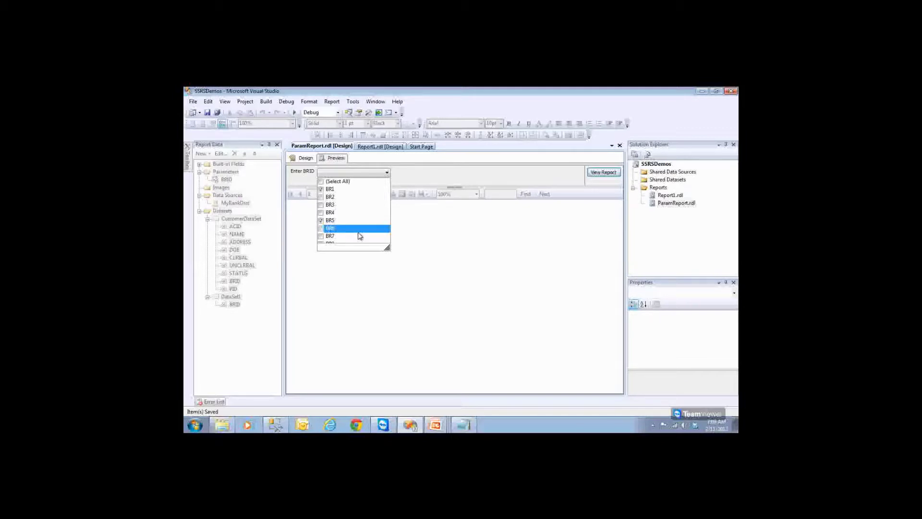
{"action": "left_click", "coordinate": [455, 227]}
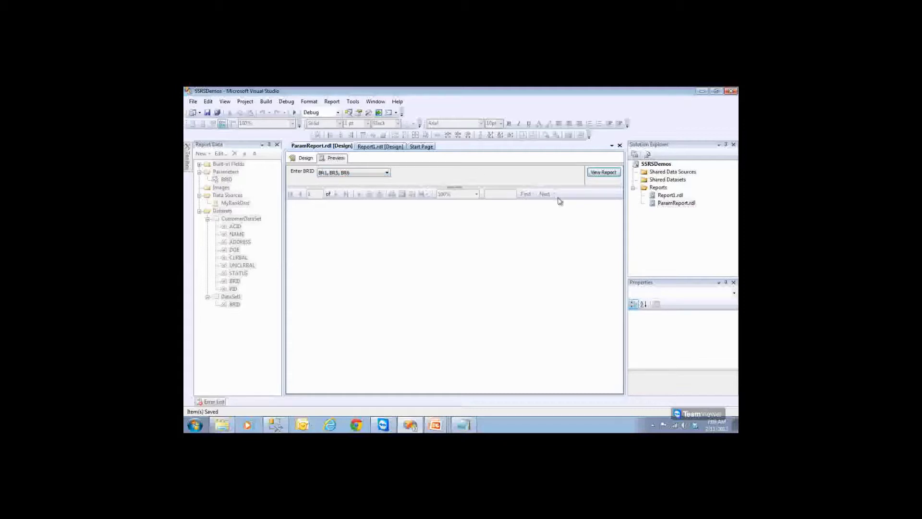
{"action": "left_click", "coordinate": [604, 173]}
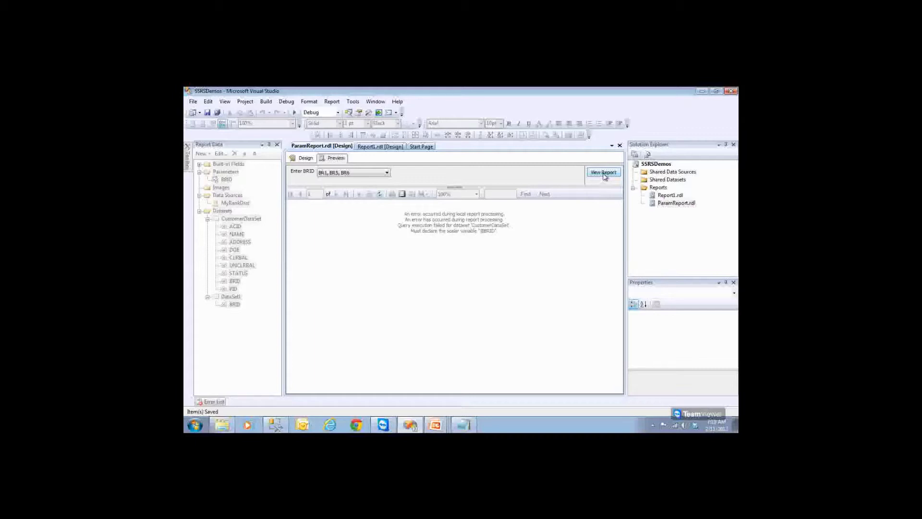
{"action": "left_click", "coordinate": [305, 159]}
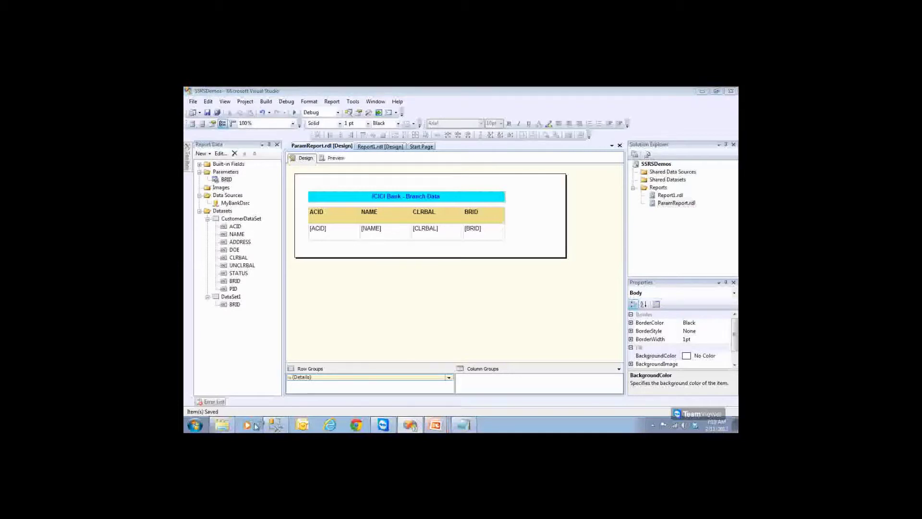
{"action": "left_click", "coordinate": [278, 425]}
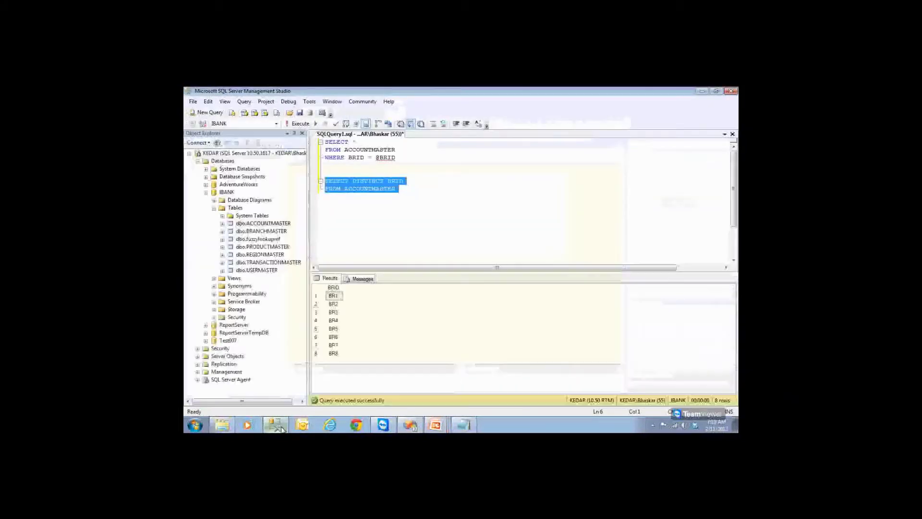
{"action": "double_click", "coordinate": [370, 156]}
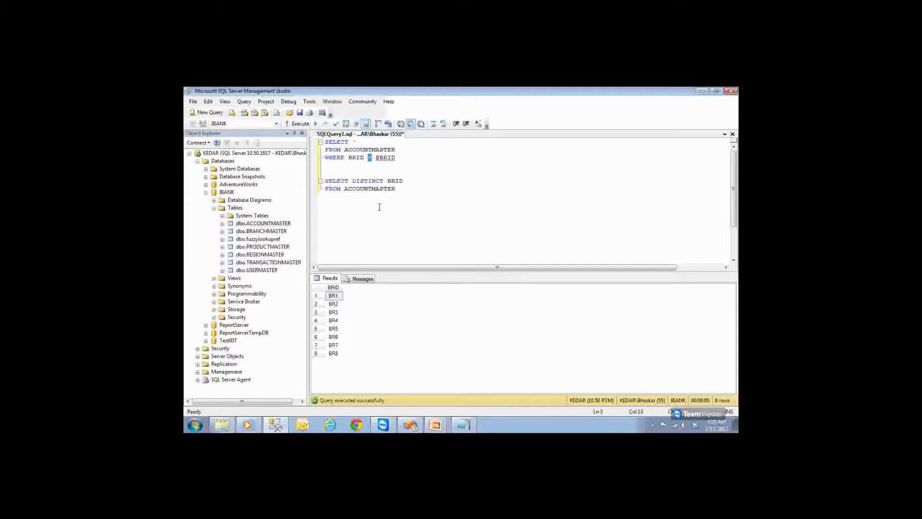
{"action": "type", "text": "IN ("}
{"action": "key", "text": "Delete"}
{"action": "type", "text": ")"}
{"action": "key", "text": "shift+Home"}
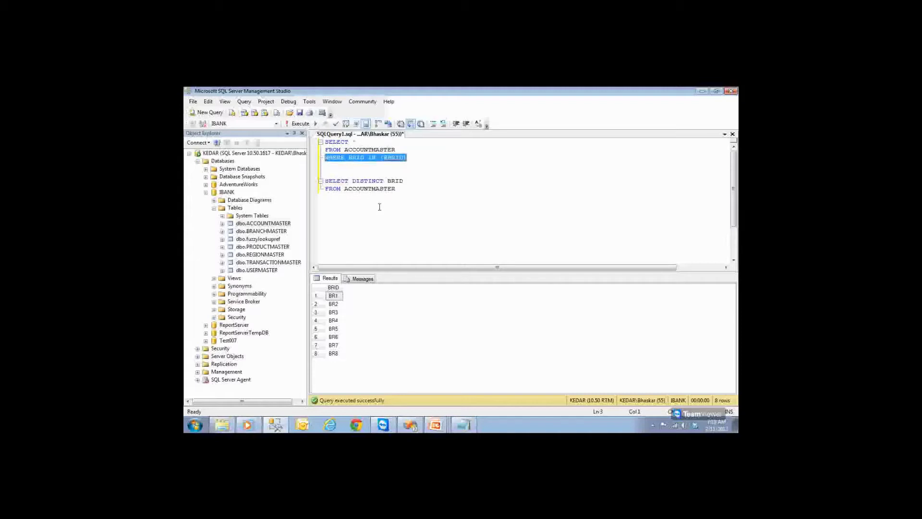
{"action": "key", "text": "shift+Up"}
{"action": "key", "text": "shift+Up"}
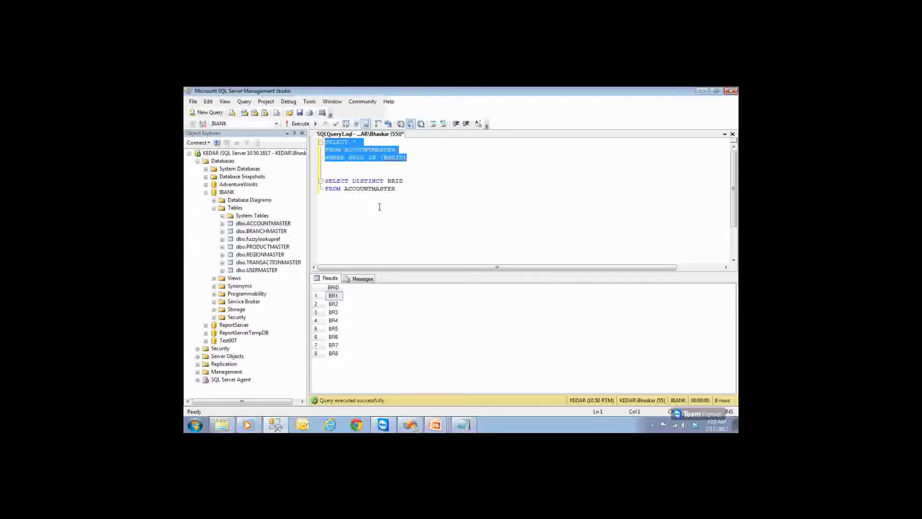
{"action": "left_click", "coordinate": [395, 160]}
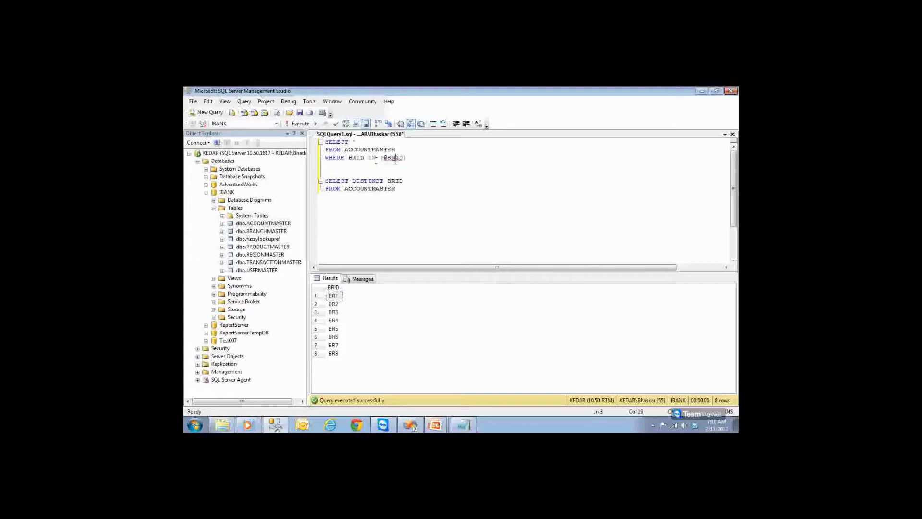
{"action": "double_click", "coordinate": [372, 158]}
{"action": "double_click", "coordinate": [393, 157]}
{"action": "left_click", "coordinate": [380, 157]}
{"action": "key", "text": "shift+Down"}
{"action": "key", "text": "shift+Down"}
{"action": "key", "text": "shift+Down"}
{"action": "key", "text": "ctrl+c"}
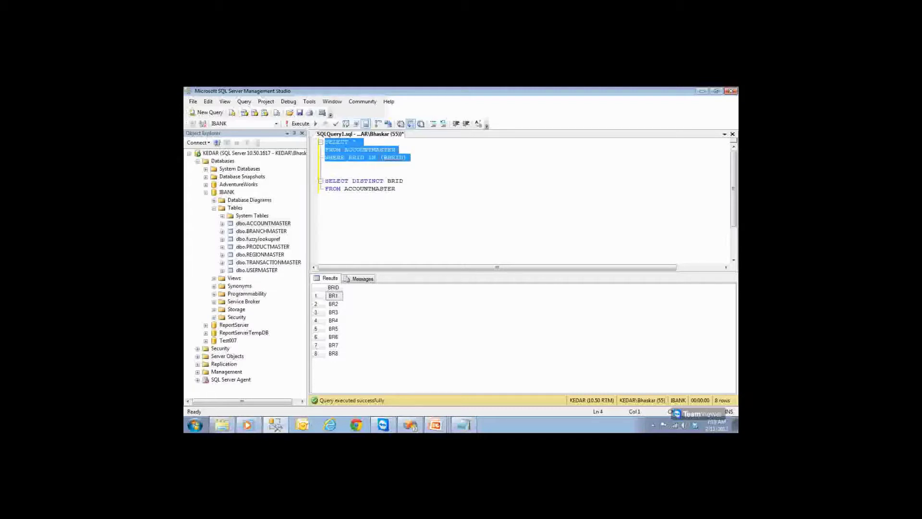
Step: Switch back to Visual Studio and check the BRID parameter's general properties without changing them
{"action": "key", "text": "alt+Tab"}
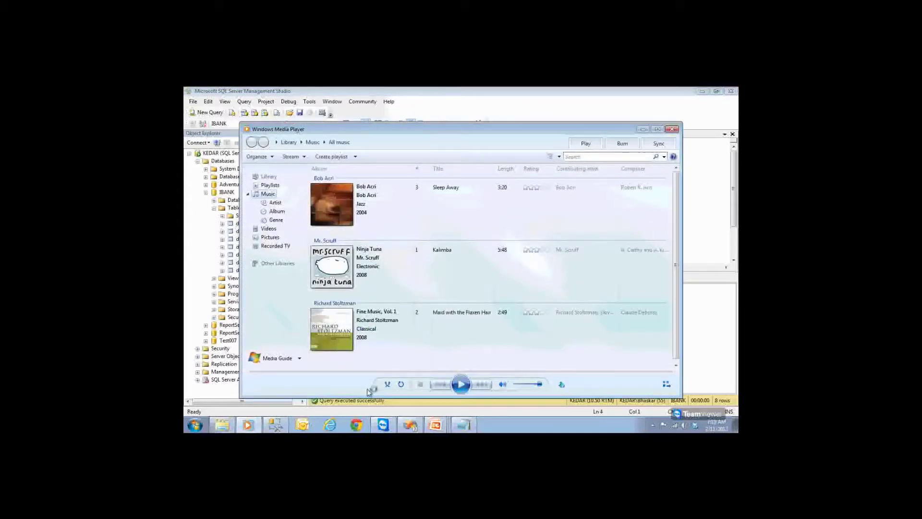
{"action": "left_click", "coordinate": [672, 129]}
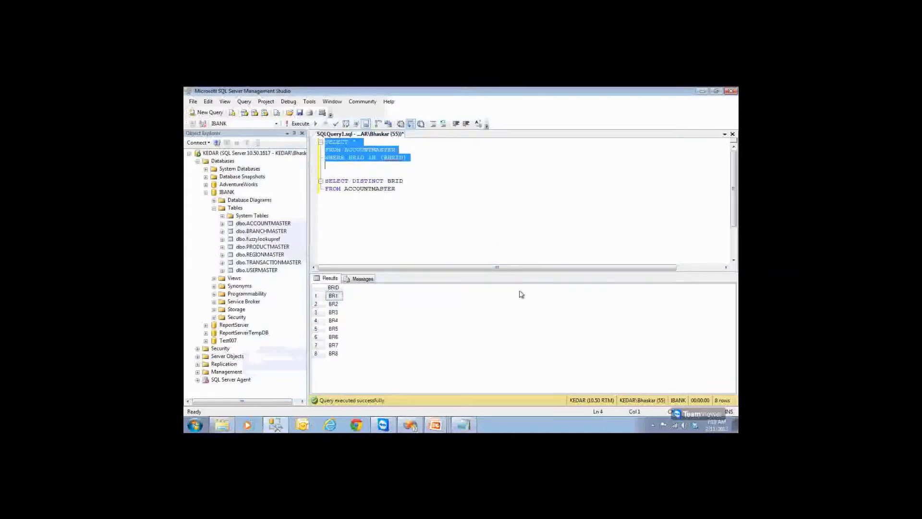
{"action": "left_click", "coordinate": [408, 428]}
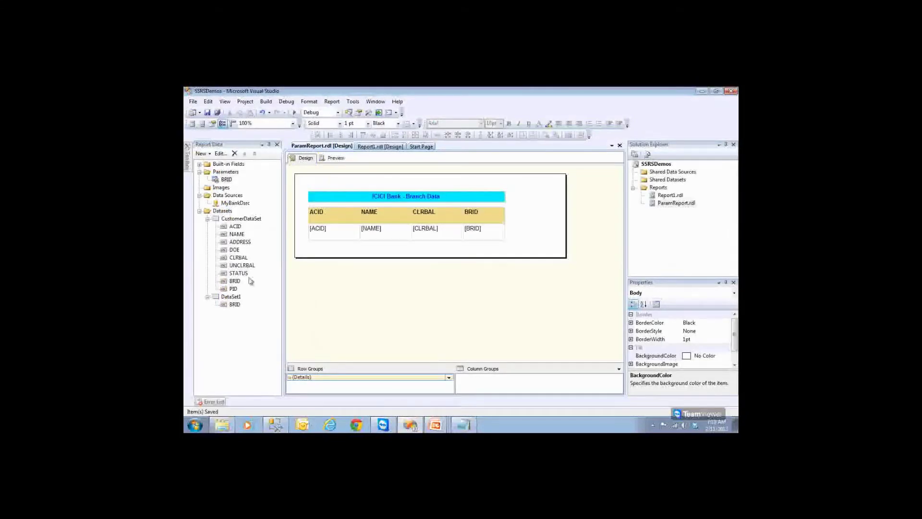
{"action": "double_click", "coordinate": [227, 181]}
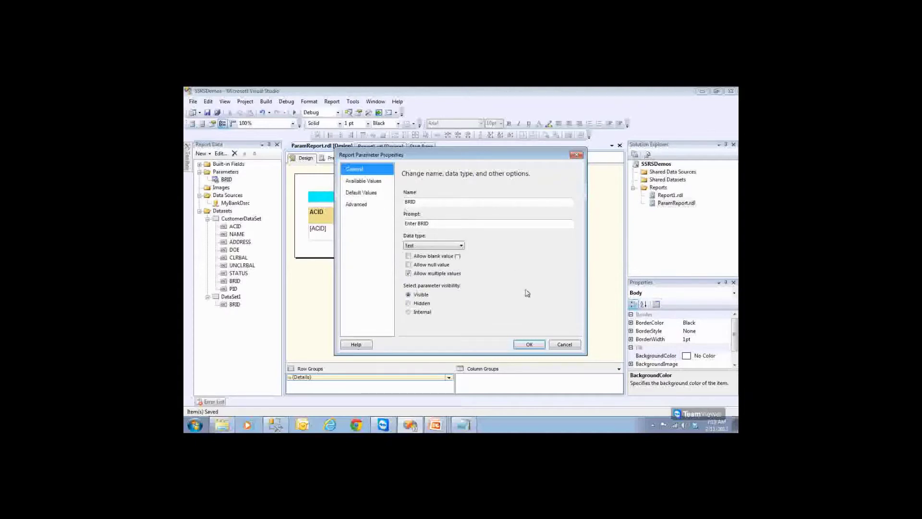
{"action": "left_click", "coordinate": [564, 345]}
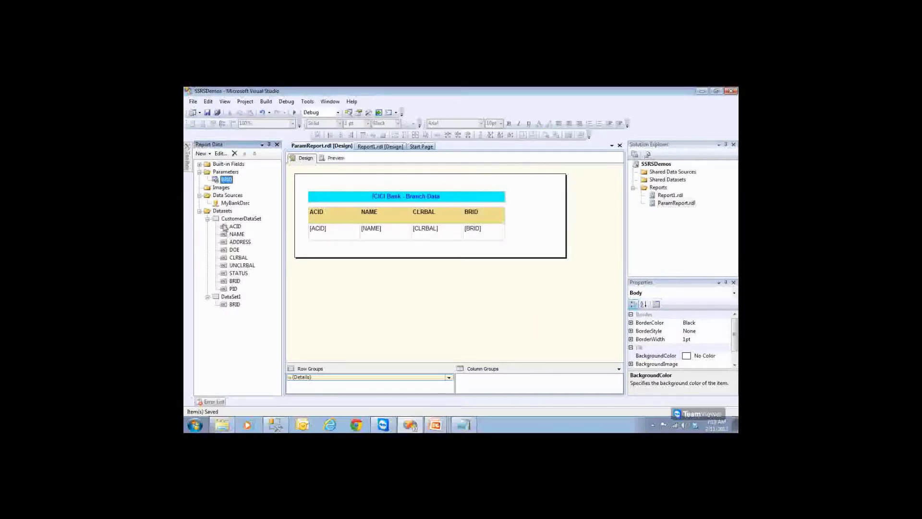
{"action": "double_click", "coordinate": [249, 218]}
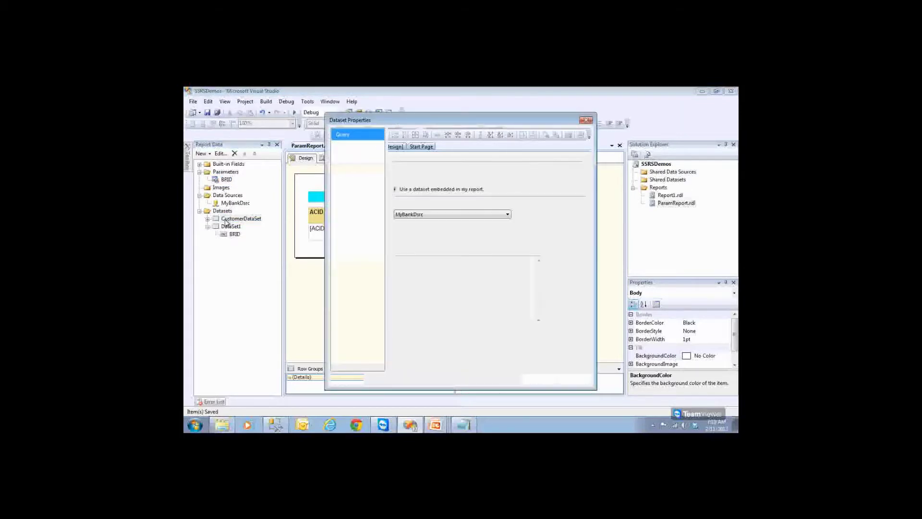
{"action": "left_click", "coordinate": [459, 276]}
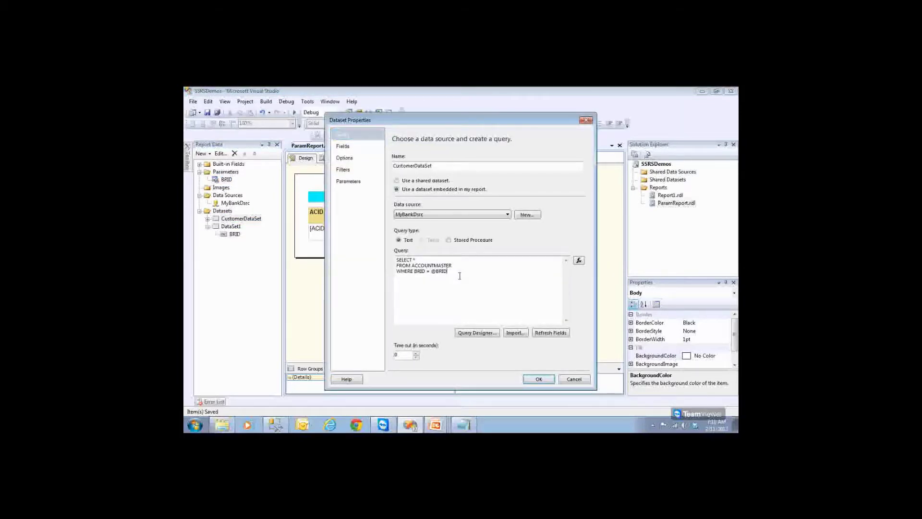
{"action": "key", "text": "BackSpace"}
{"action": "key", "text": "BackSpace"}
{"action": "key", "text": "BackSpace"}
{"action": "key", "text": "BackSpace"}
{"action": "key", "text": "BackSpace"}
{"action": "key", "text": "BackSpace"}
{"action": "key", "text": "BackSpace"}
{"action": "key", "text": "BackSpace"}
{"action": "key", "text": "BackSpace"}
{"action": "key", "text": "BackSpace"}
{"action": "key", "text": "BackSpace"}
{"action": "key", "text": "BackSpace"}
{"action": "key", "text": "BackSpace"}
{"action": "key", "text": "BackSpace"}
{"action": "key", "text": "BackSpace"}
{"action": "key", "text": "BackSpace"}
{"action": "key", "text": "BackSpace"}
{"action": "key", "text": "BackSpace"}
{"action": "key", "text": "BackSpace"}
{"action": "key", "text": "BackSpace"}
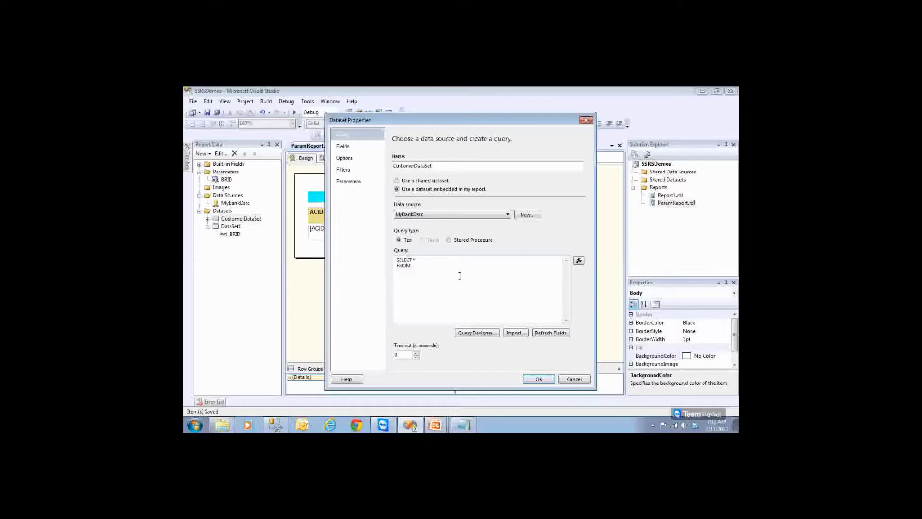
{"action": "key", "text": "ctrl+v"}
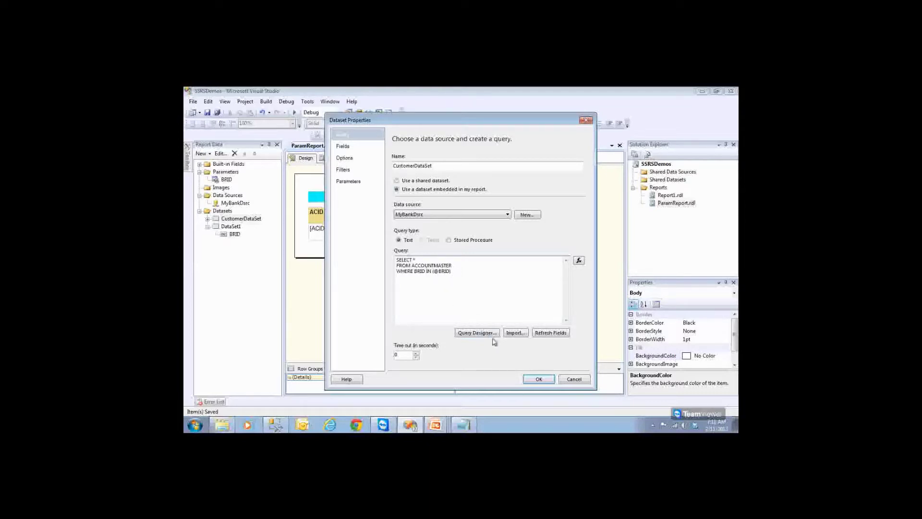
{"action": "left_click", "coordinate": [535, 379]}
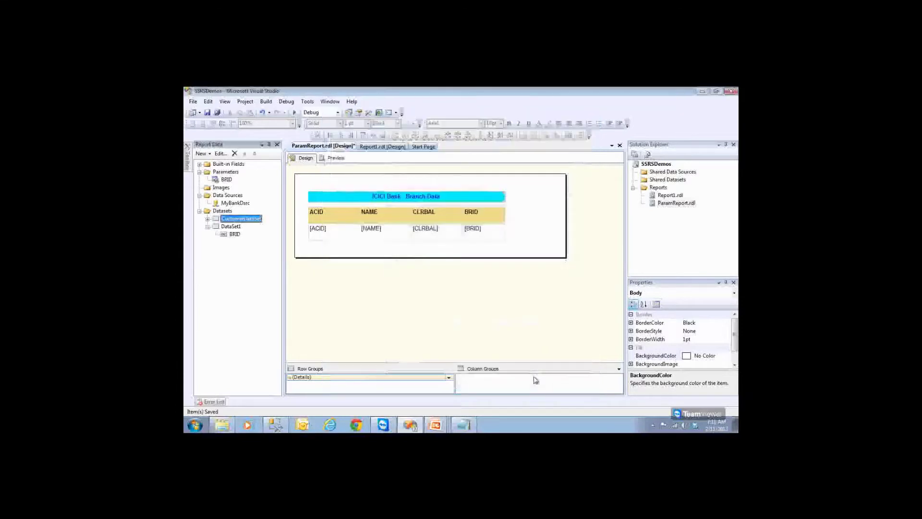
Step: Save the report and run its preview for branches BR2, BR5 and BR7
{"action": "left_click", "coordinate": [207, 113]}
{"action": "left_click", "coordinate": [335, 159]}
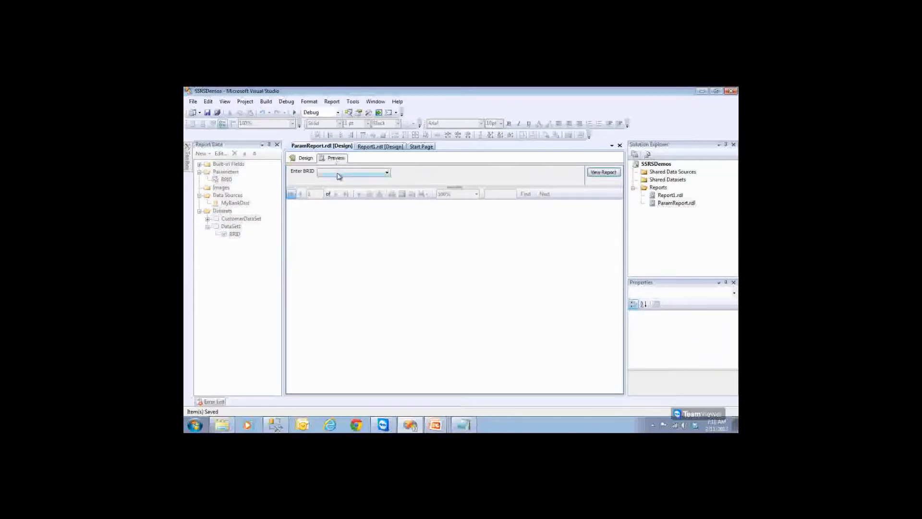
{"action": "left_click", "coordinate": [336, 173]}
{"action": "left_click", "coordinate": [321, 196]}
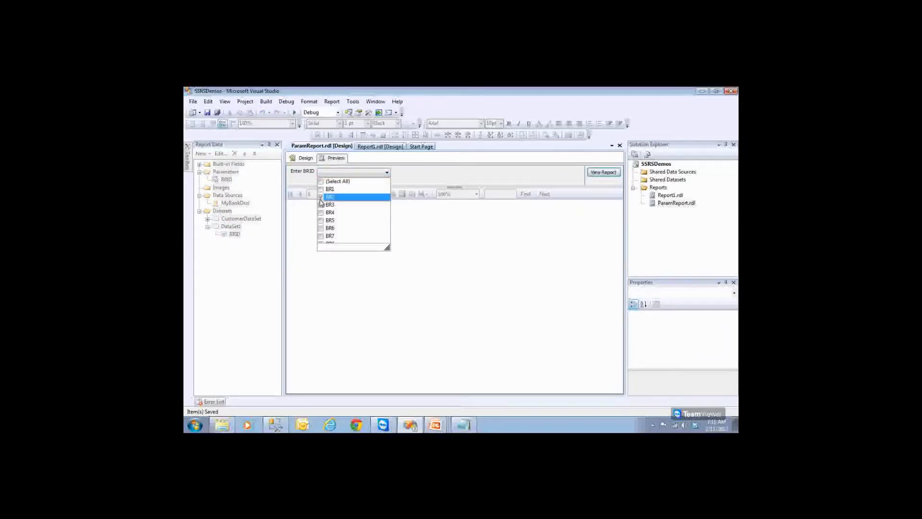
{"action": "left_click", "coordinate": [321, 220]}
{"action": "left_click", "coordinate": [320, 236]}
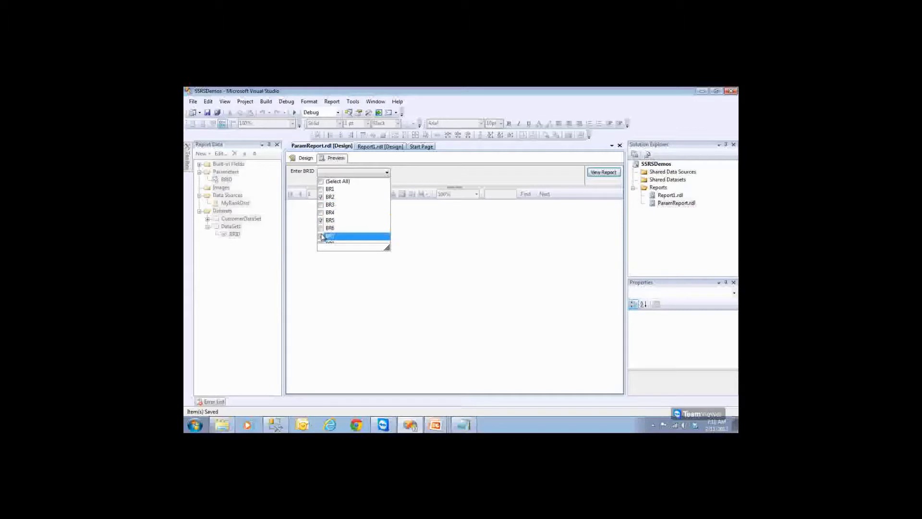
{"action": "left_click", "coordinate": [532, 174]}
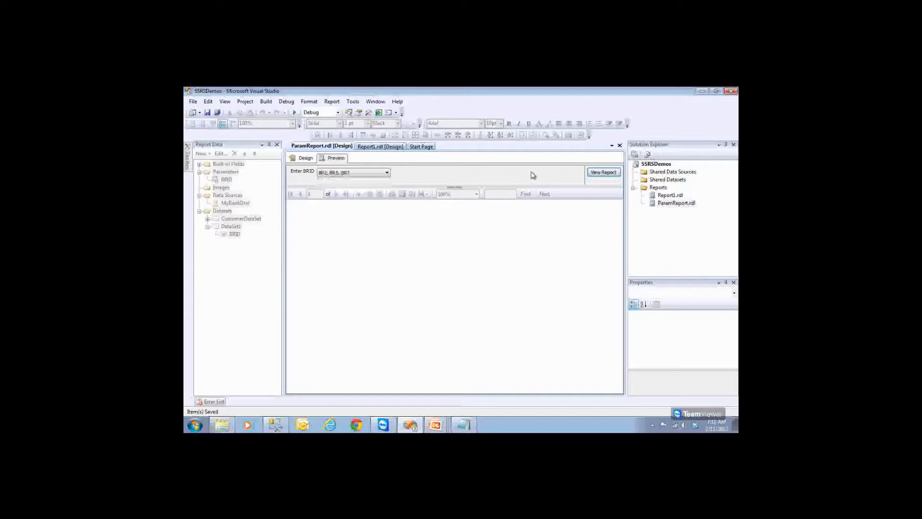
{"action": "left_click", "coordinate": [595, 176]}
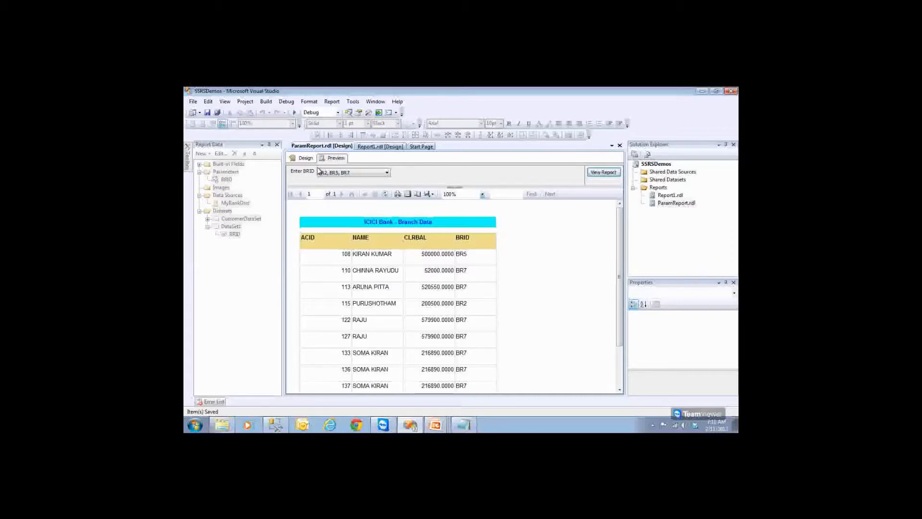
Step: Reload the report preview, inspect the choices offered for Enter BRID, and return to the design view
{"action": "left_click", "coordinate": [304, 157]}
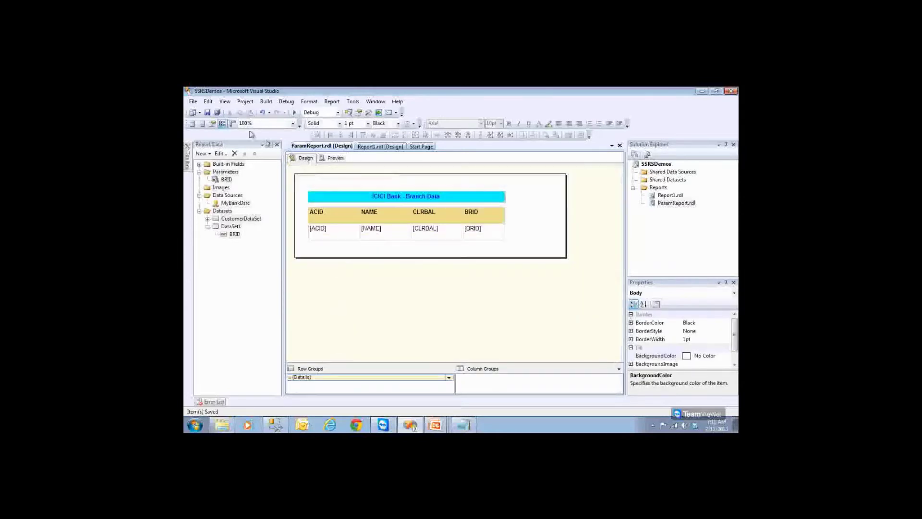
{"action": "left_click", "coordinate": [338, 159]}
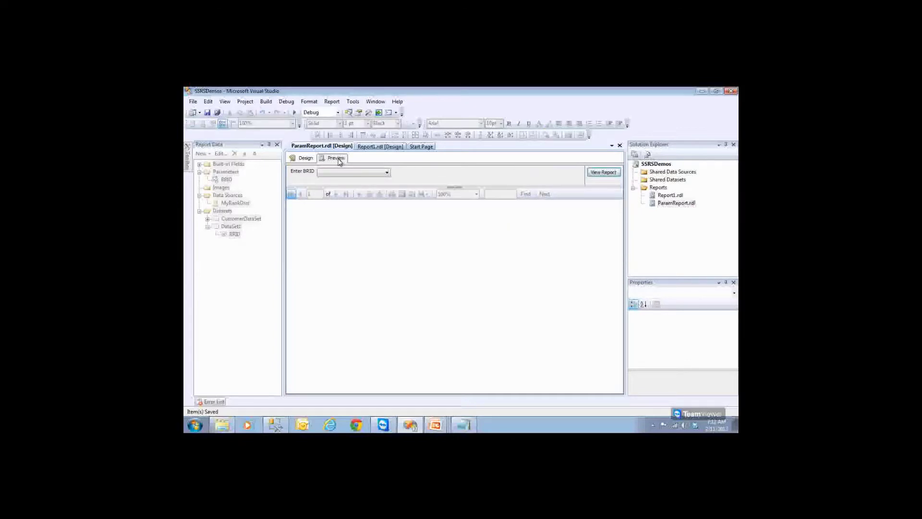
{"action": "left_click", "coordinate": [342, 173]}
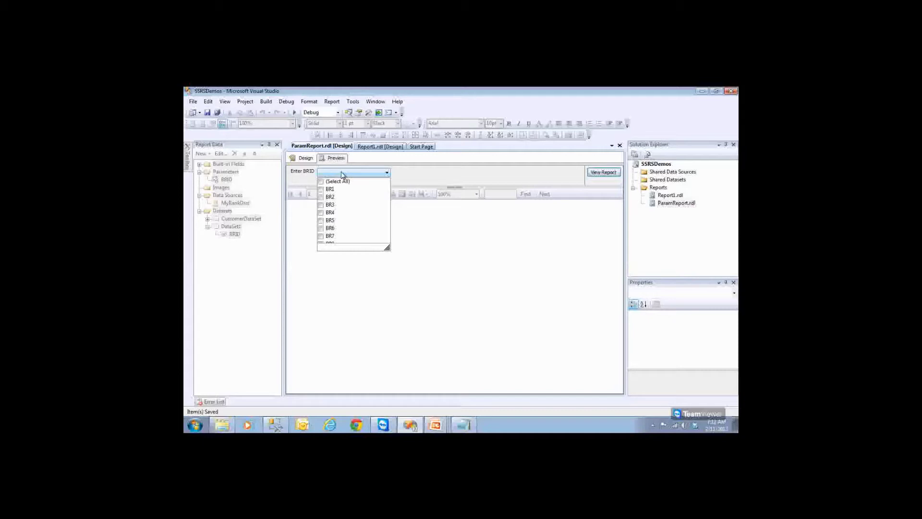
{"action": "left_click", "coordinate": [306, 158]}
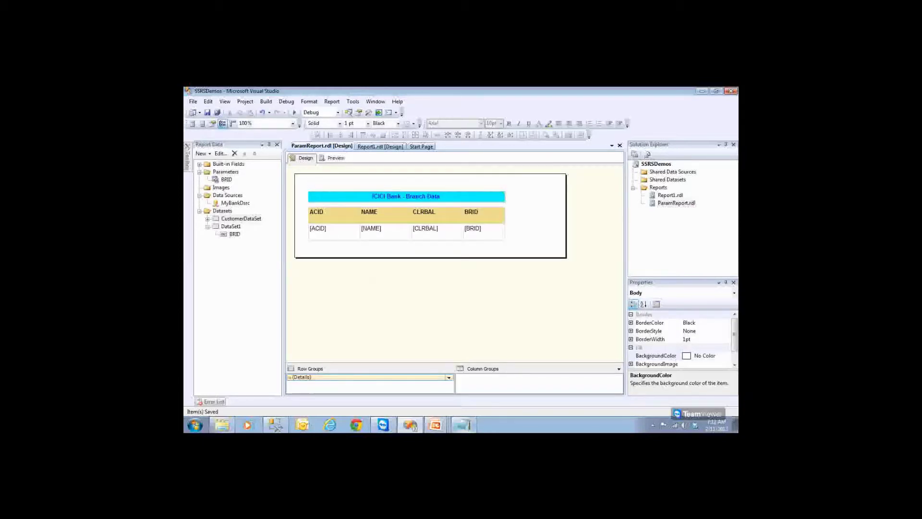
Step: Switch to Notepad and add the line "Default Value to the Report Parameter" below the existing heading
{"action": "left_click", "coordinate": [464, 425]}
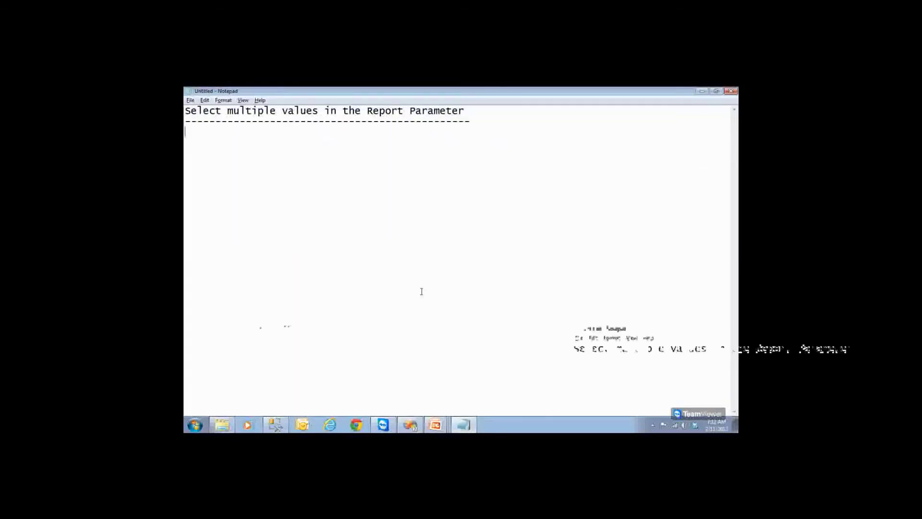
{"action": "key", "text": "Return"}
{"action": "key", "text": "Return"}
{"action": "key", "text": "Return"}
{"action": "type", "text": "Default "}
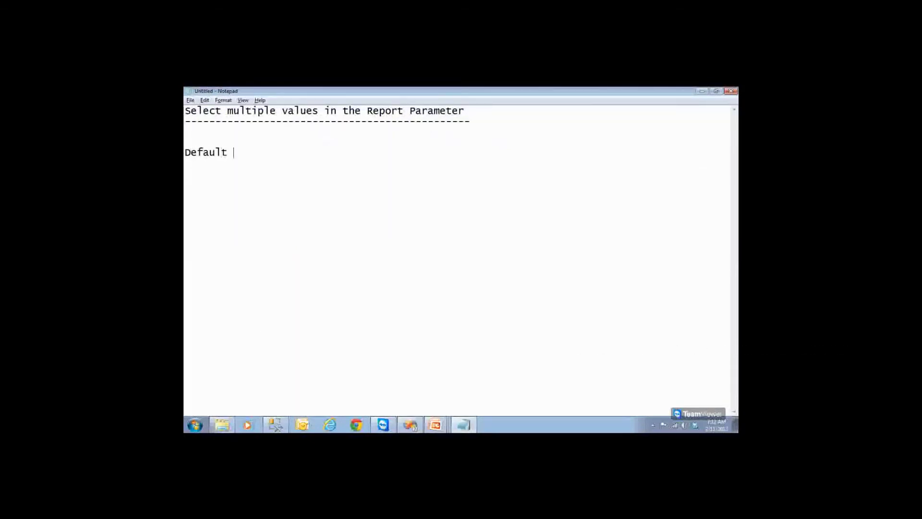
{"action": "type", "text": "Value t"}
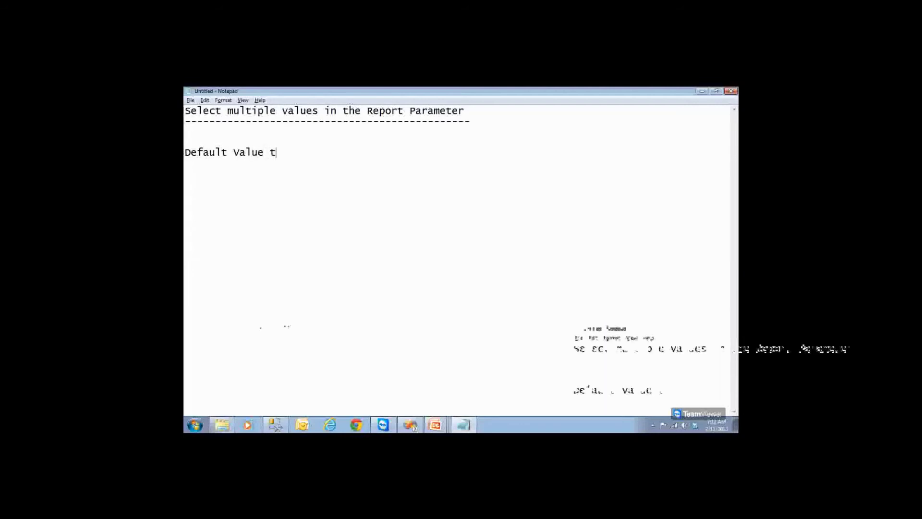
{"action": "type", "text": "o the Repor"}
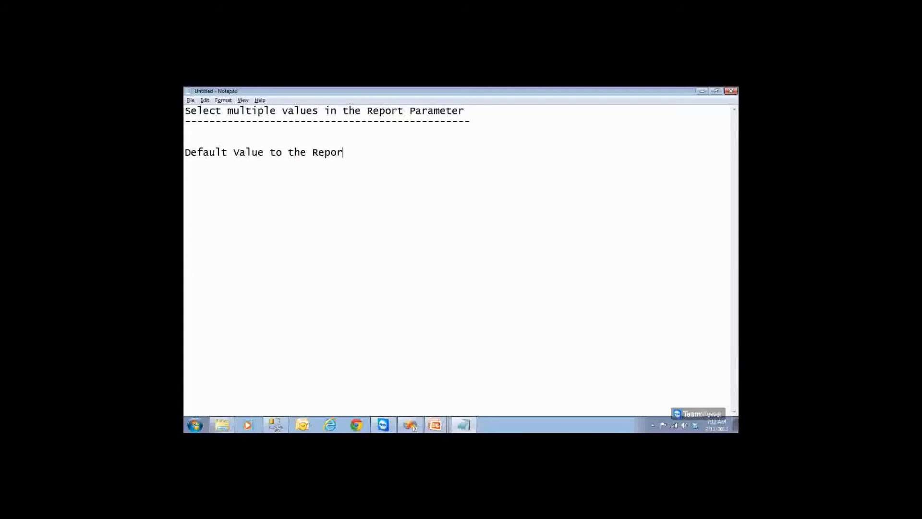
{"action": "type", "text": "t Parameter"}
Step: Remove the dashed underline beneath the first heading, along with one extra blank line
{"action": "key", "text": "Home"}
{"action": "key", "text": "Up"}
{"action": "key", "text": "Up"}
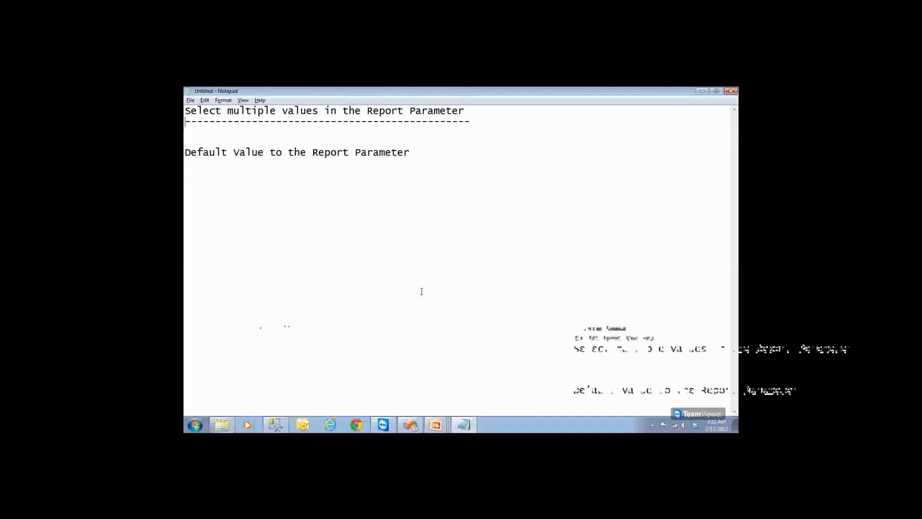
{"action": "key", "text": "shift+End"}
{"action": "key", "text": "Delete"}
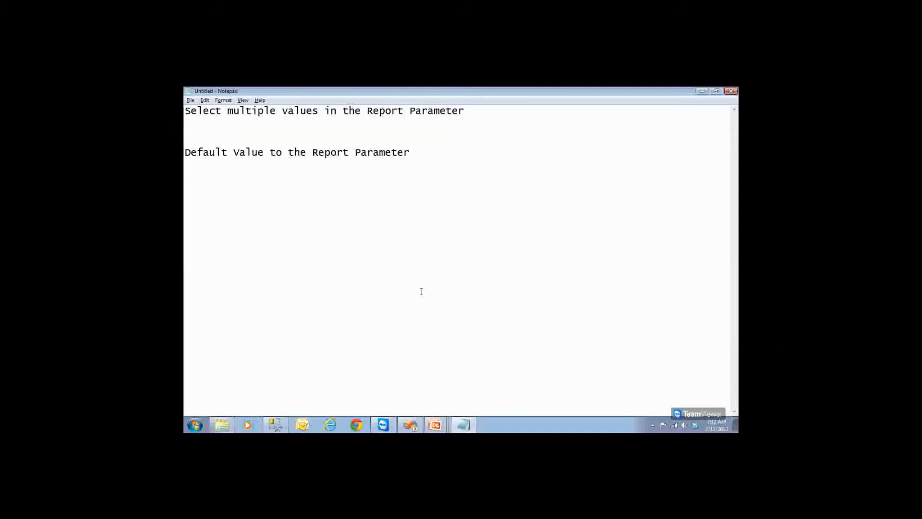
{"action": "key", "text": "Delete"}
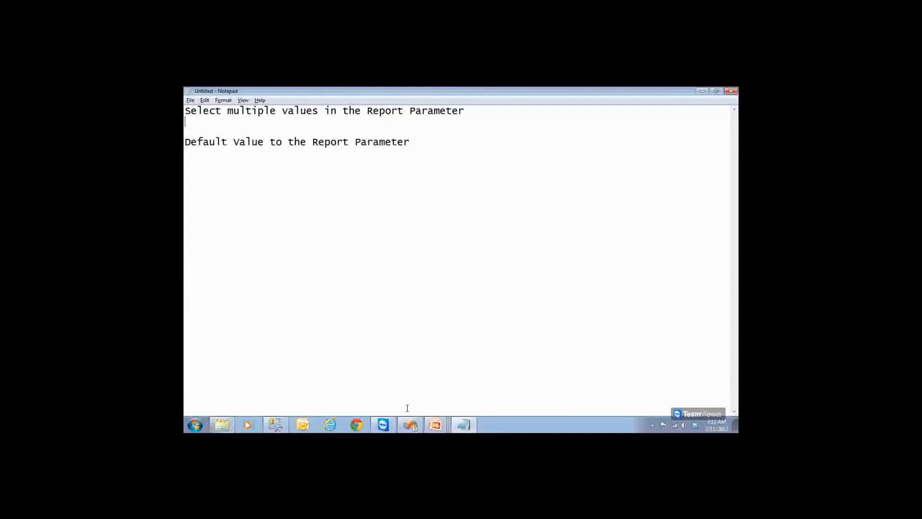
Step: Switch back to Visual Studio and specify BR2 and BR5 as the BRID parameter's default values
{"action": "left_click", "coordinate": [409, 426]}
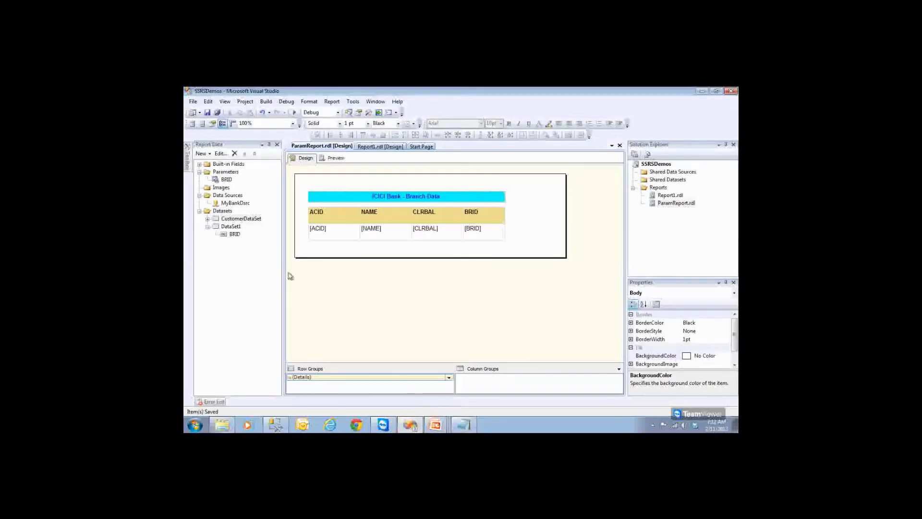
{"action": "left_click", "coordinate": [227, 180]}
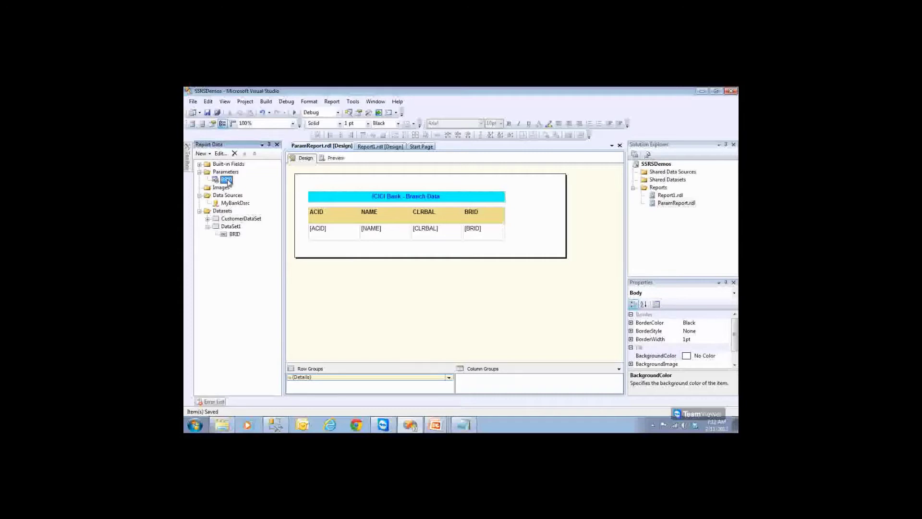
{"action": "double_click", "coordinate": [227, 180]}
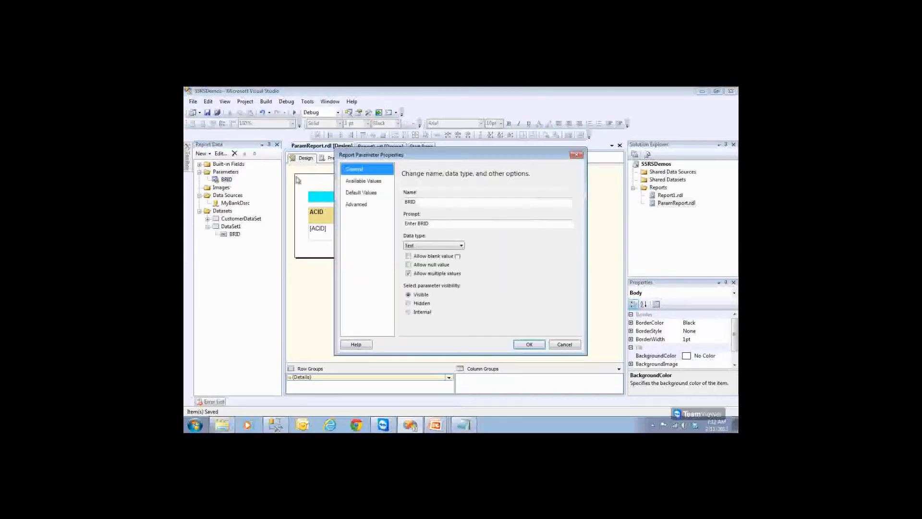
{"action": "left_click", "coordinate": [357, 194]}
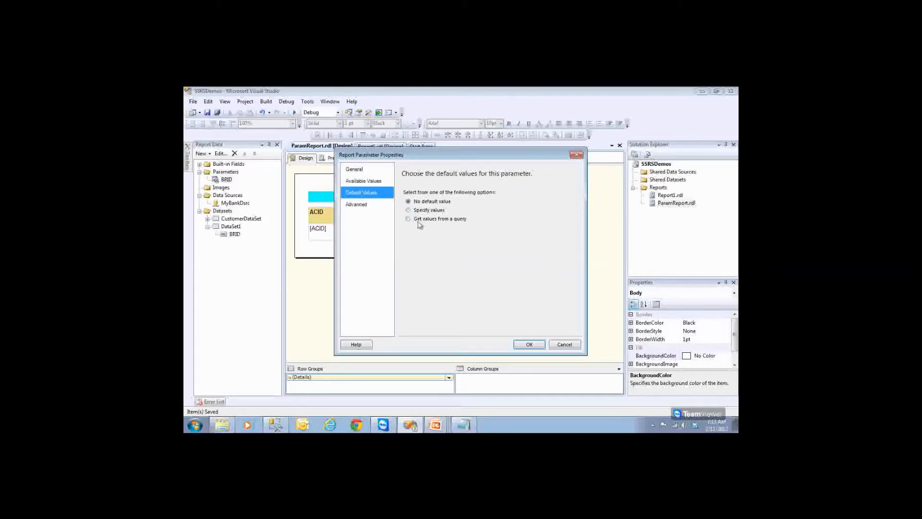
{"action": "left_click", "coordinate": [408, 210]}
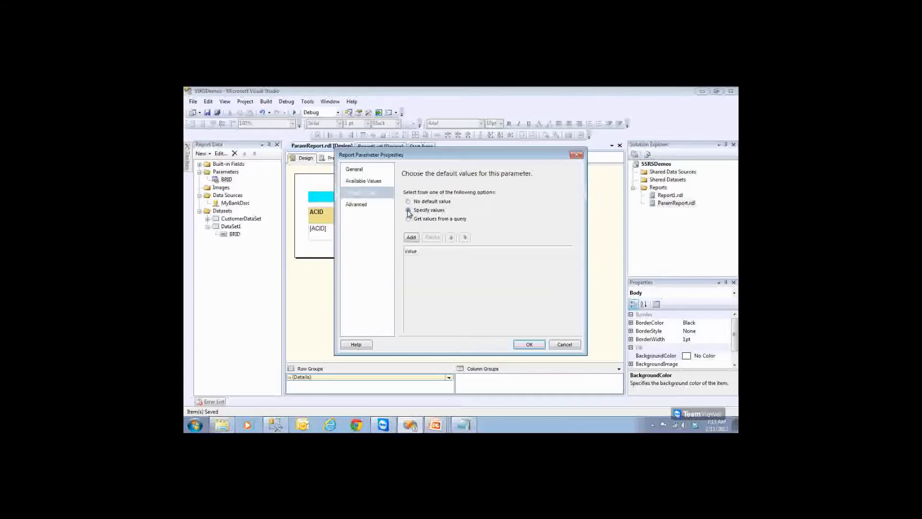
{"action": "left_click", "coordinate": [411, 238]}
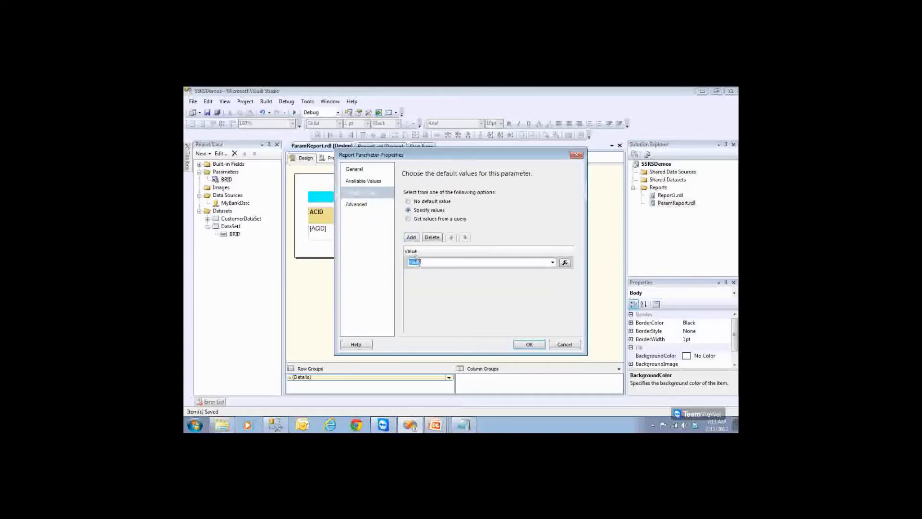
{"action": "type", "text": "BR2"}
{"action": "left_click", "coordinate": [417, 240]}
{"action": "type", "text": "BR"}
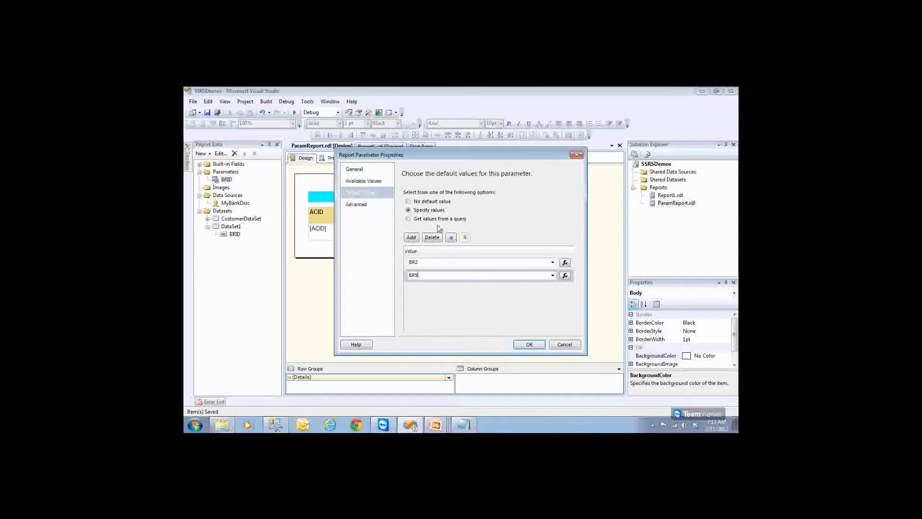
{"action": "left_click", "coordinate": [523, 345]}
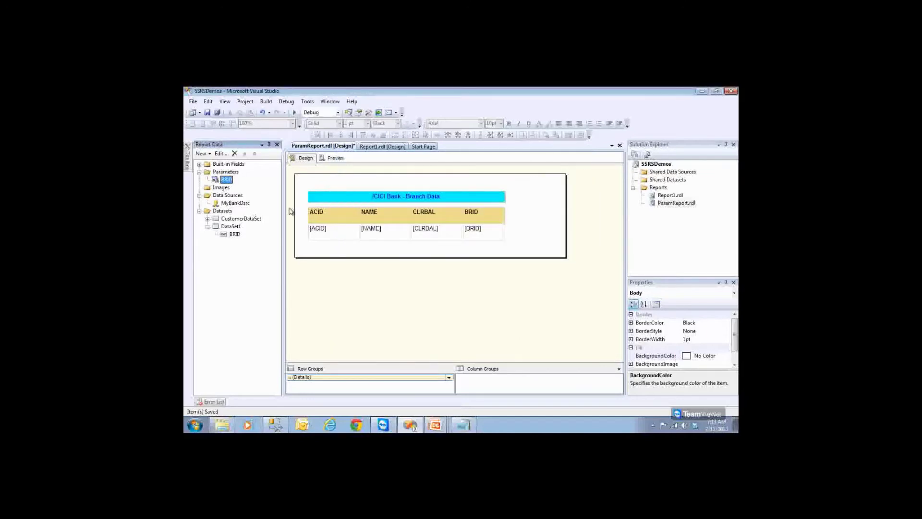
Step: Save the report and preview it to check which branches are preselected for Enter BRID
{"action": "left_click", "coordinate": [207, 113]}
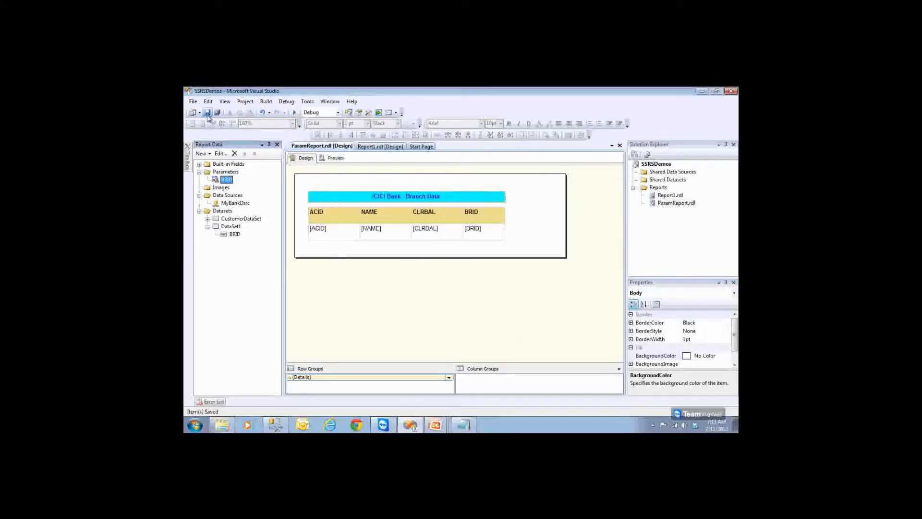
{"action": "left_click", "coordinate": [334, 158]}
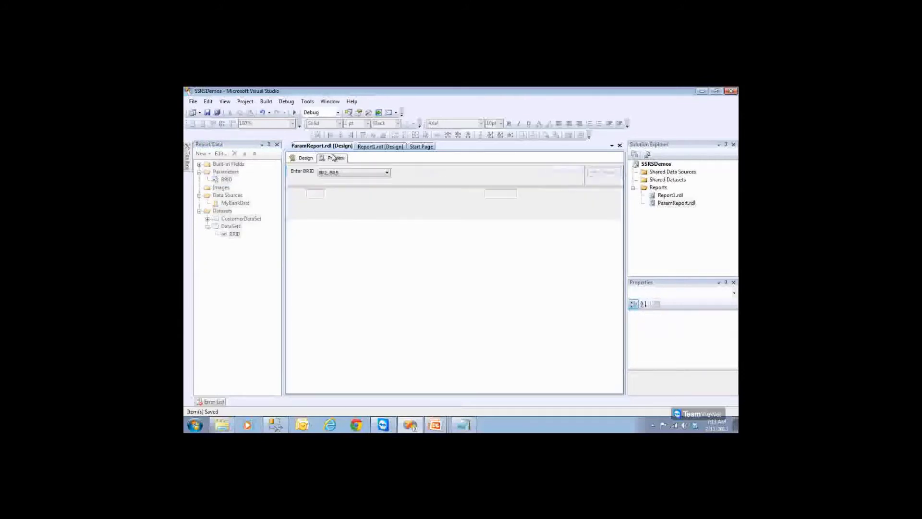
{"action": "left_click", "coordinate": [331, 174]}
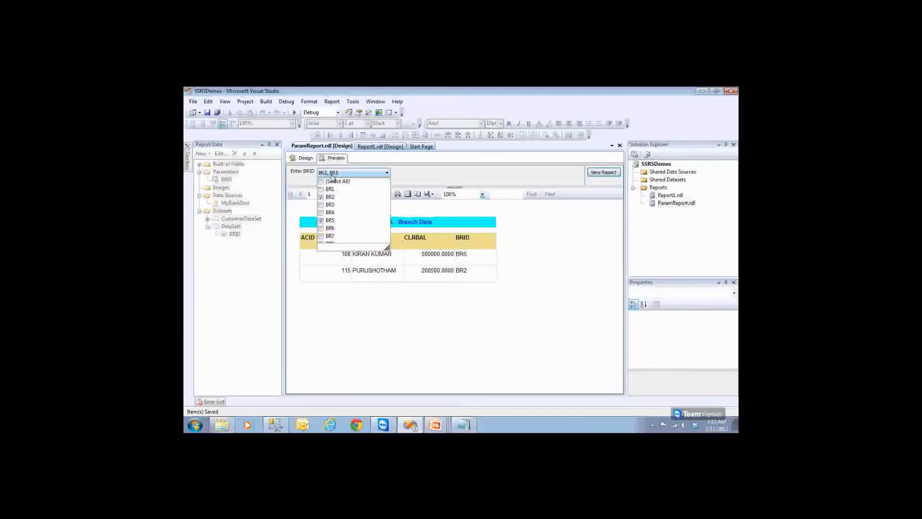
{"action": "left_click", "coordinate": [551, 266]}
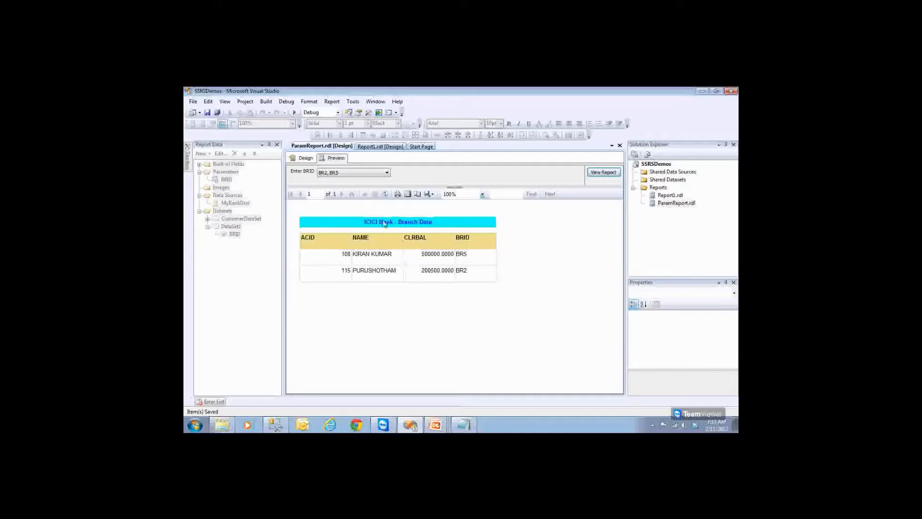
Step: Rerun the previewed report with BR2 and BR5 deselected and BR6 and BR7 selected instead
{"action": "left_click", "coordinate": [385, 172]}
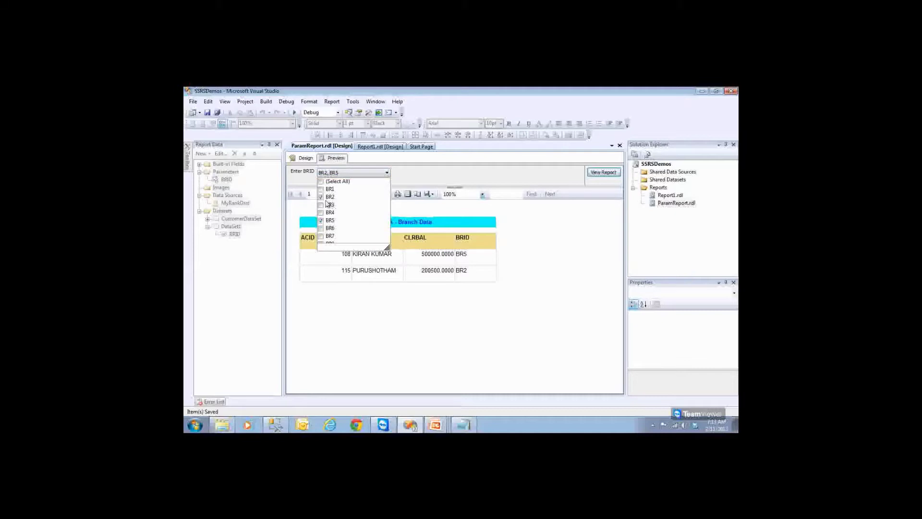
{"action": "left_click", "coordinate": [321, 197]}
{"action": "left_click", "coordinate": [321, 197]}
{"action": "left_click", "coordinate": [321, 220]}
{"action": "left_click", "coordinate": [321, 220]}
{"action": "left_click", "coordinate": [321, 228]}
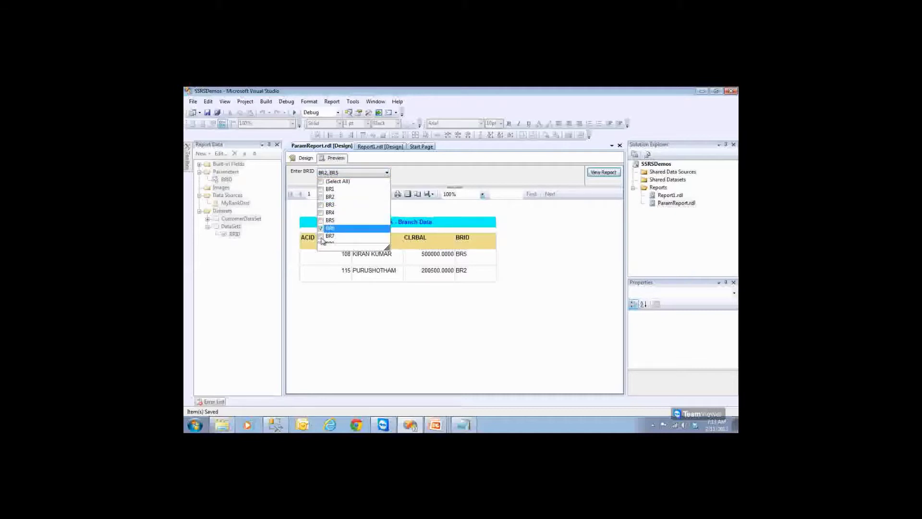
{"action": "left_click", "coordinate": [321, 236]}
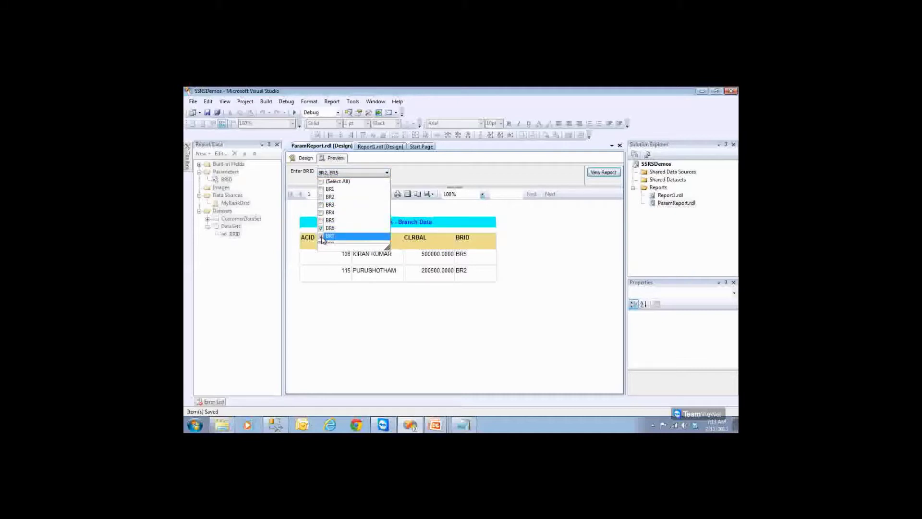
{"action": "left_click", "coordinate": [598, 174]}
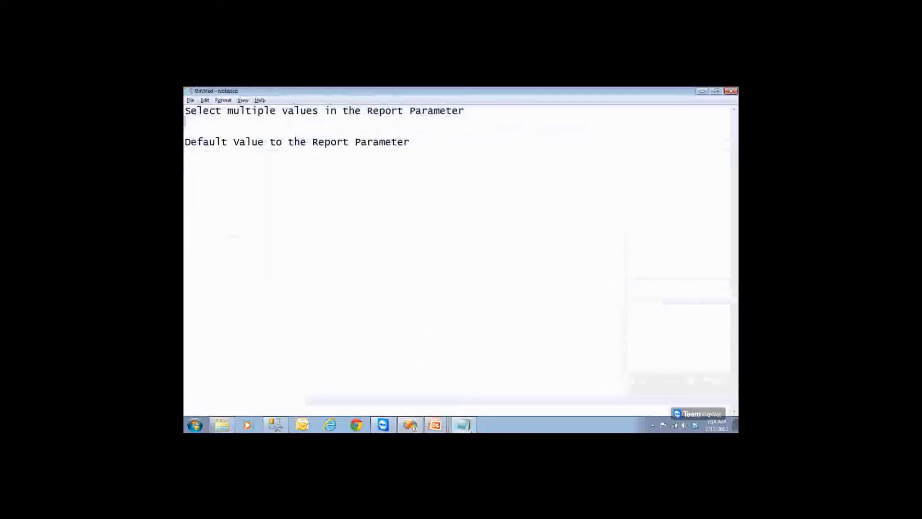
Step: Switch to Notepad and add a "Practice:" heading underlined with dashes below the Default Value heading
{"action": "left_click", "coordinate": [464, 424]}
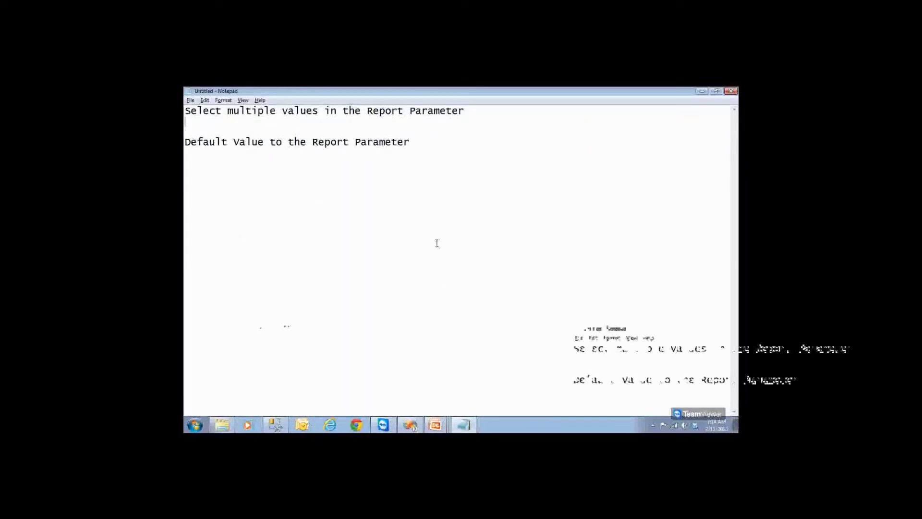
{"action": "key", "text": "Return"}
{"action": "key", "text": "Return"}
{"action": "key", "text": "Return"}
{"action": "type", "text": "ho"}
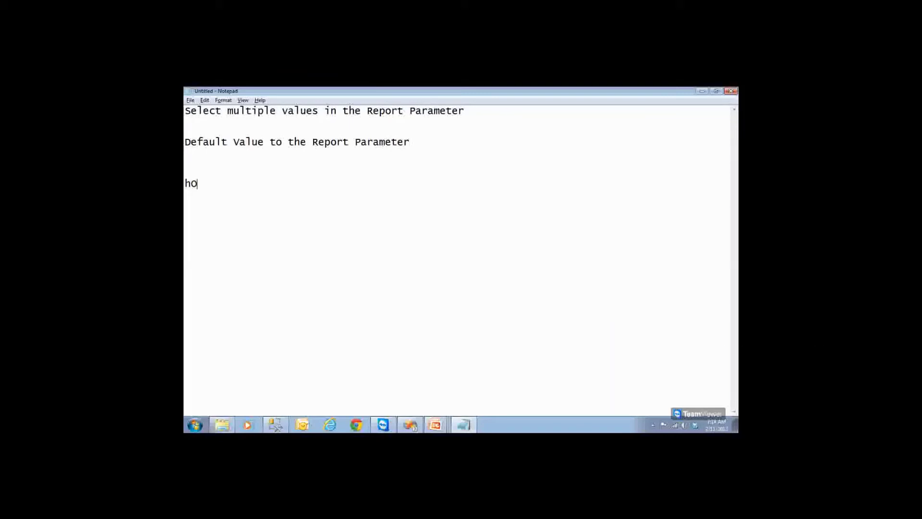
{"action": "key", "text": "BackSpace"}
{"action": "key", "text": "BackSpace"}
{"action": "key", "text": "BackSpace"}
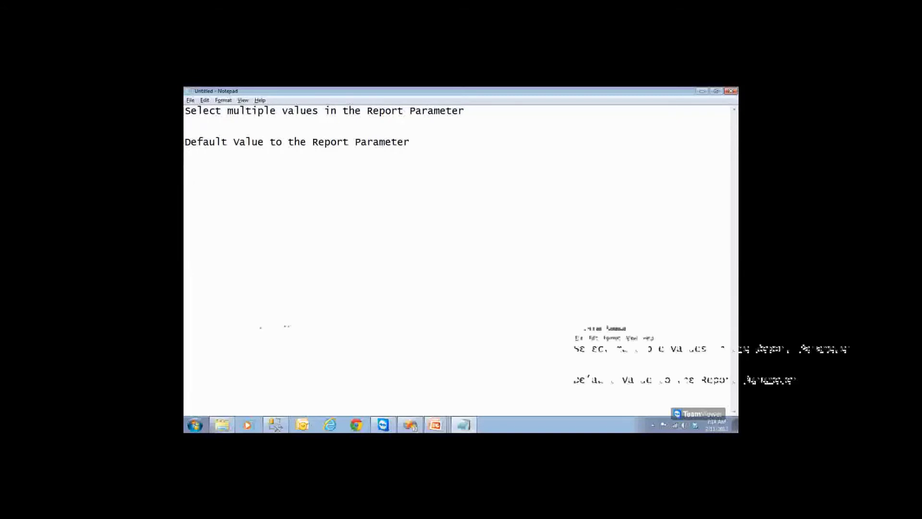
{"action": "type", "text": "Prac"}
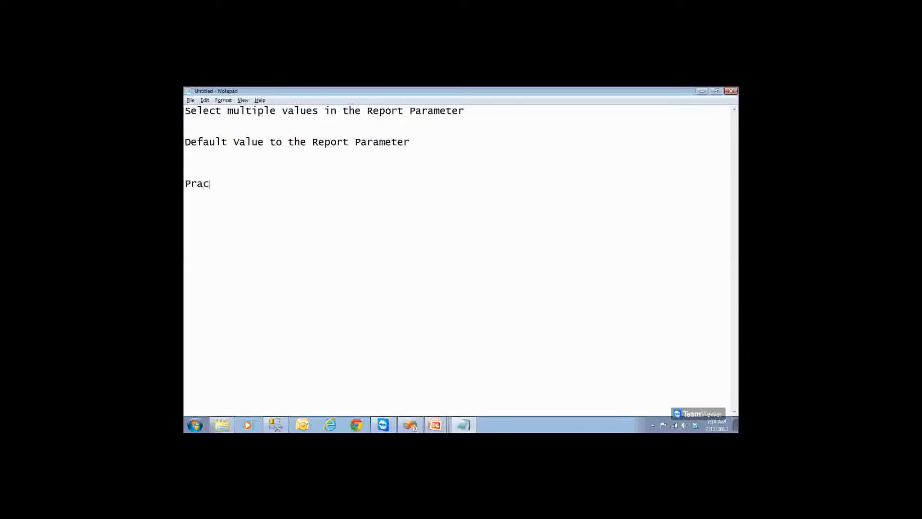
{"action": "type", "text": "tice: "}
{"action": "type", "text": "-----------------"}
{"action": "key", "text": "Return"}
{"action": "key", "text": "Return"}
Step: Add the line "2 Parameters" under the Practice heading
{"action": "type", "text": "2 Paar"}
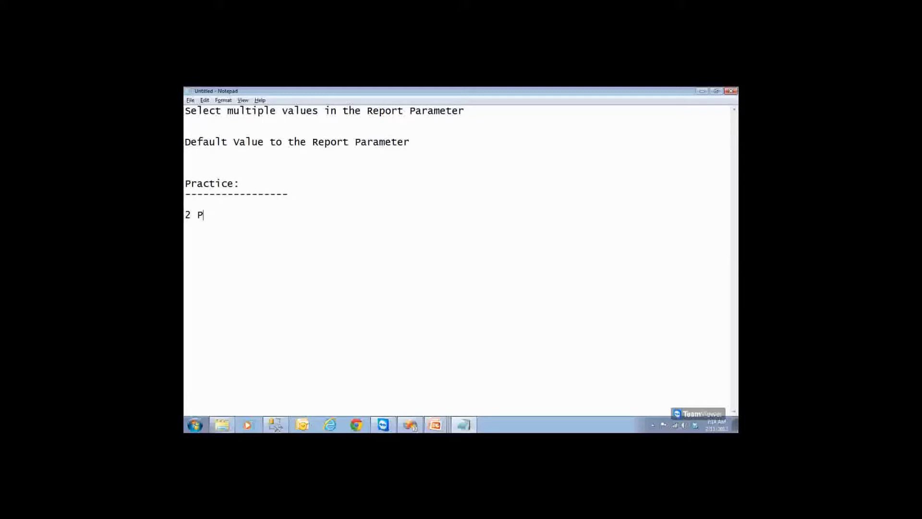
{"action": "key", "text": "BackSpace"}
{"action": "key", "text": "BackSpace"}
{"action": "type", "text": "rameters"}
{"action": "key", "text": "Return"}
{"action": "key", "text": "Return"}
Step: List the two parameters Country and State beneath, separated by a blank line
{"action": "type", "text": "Countr"}
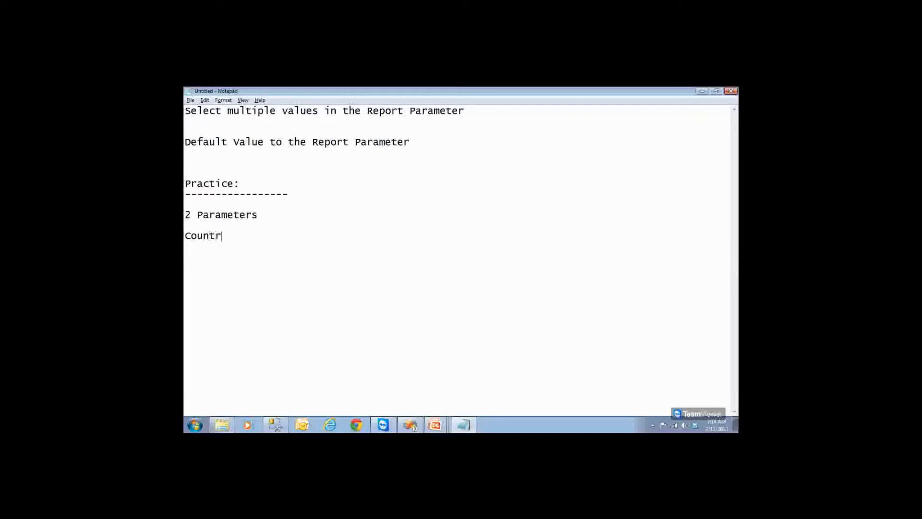
{"action": "type", "text": "y"}
{"action": "key", "text": "Return"}
{"action": "key", "text": "Return"}
{"action": "type", "text": "Sate"}
{"action": "key", "text": "BackSpace"}
{"action": "key", "text": "BackSpace"}
{"action": "key", "text": "BackSpace"}
{"action": "type", "text": "tate"}
Step: Add INDIA as an indented value under Country
{"action": "key", "text": "Right"}
{"action": "key", "text": "Right"}
{"action": "key", "text": "Right"}
{"action": "key", "text": "Right"}
{"action": "key", "text": "Right"}
{"action": "key", "text": "Right"}
{"action": "key", "text": "Right"}
{"action": "key", "text": "Return"}
{"action": "key", "text": "Tab"}
{"action": "type", "text": "INDIa"}
{"action": "key", "text": "BackSpace"}
{"action": "type", "text": "A"}
Step: Add the indented values AP, KA and PNB under State, one per line
{"action": "key", "text": "Down"}
{"action": "key", "text": "Right"}
{"action": "key", "text": "Right"}
{"action": "key", "text": "Right"}
{"action": "key", "text": "Right"}
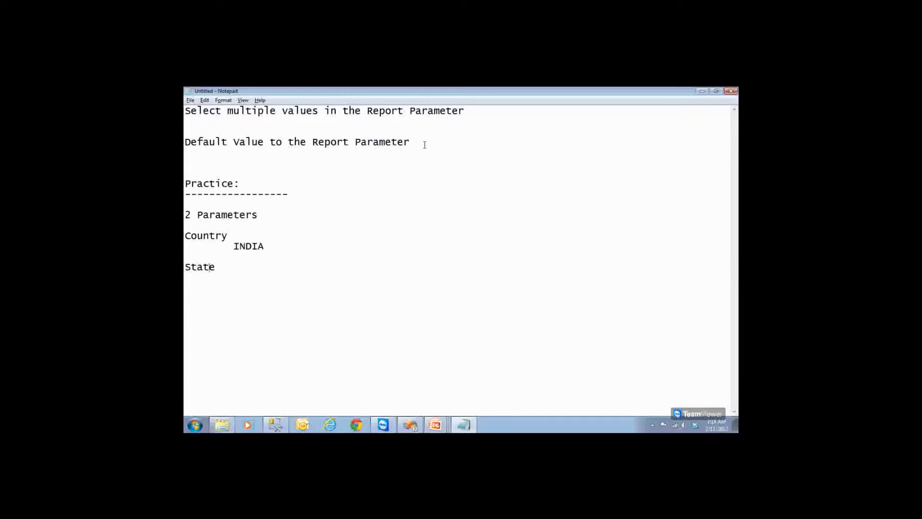
{"action": "key", "text": "Return"}
{"action": "key", "text": "Tab"}
{"action": "type", "text": "AP"}
{"action": "key", "text": "Return"}
{"action": "type", "text": "KA"}
{"action": "key", "text": "Return"}
{"action": "type", "text": "M"}
{"action": "key", "text": "BackSpace"}
{"action": "type", "text": "PNB"}
Step: Add US as a second indented value under Country, below INDIA
{"action": "key", "text": "Up"}
{"action": "key", "text": "Up"}
{"action": "key", "text": "End"}
{"action": "key", "text": "Return"}
{"action": "type", "text": "US"}
Step: Extend the State list below PNB with the indented placeholder values CCCC and VVV
{"action": "key", "text": "Down"}
{"action": "key", "text": "Down"}
{"action": "key", "text": "Down"}
{"action": "key", "text": "Down"}
{"action": "key", "text": "Down"}
{"action": "key", "text": "Home"}
{"action": "key", "text": "Tab"}
{"action": "key", "text": "Delete"}
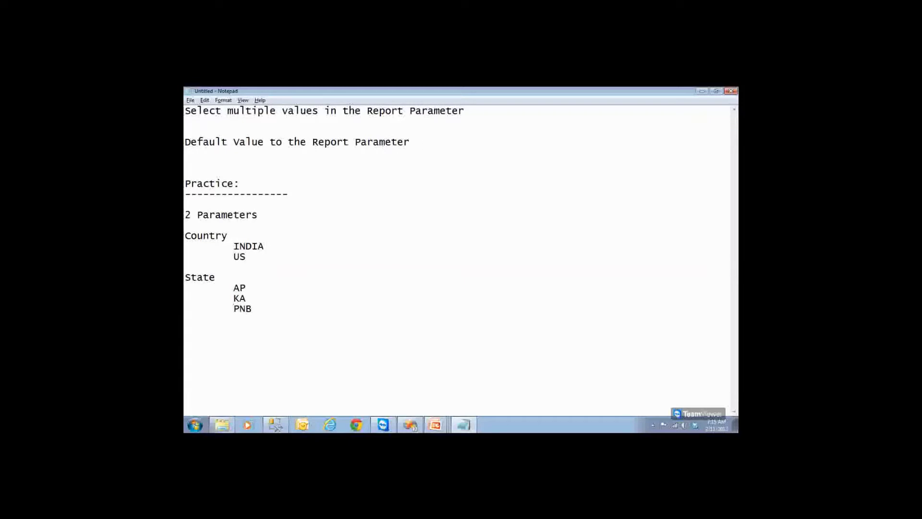
{"action": "key", "text": "End"}
{"action": "key", "text": "Return"}
{"action": "key", "text": "Tab"}
{"action": "type", "text": "CCCC"}
{"action": "key", "text": "Return"}
{"action": "key", "text": "Tab"}
{"action": "type", "text": "VVV"}
Step: Begin a sample query below the State list with SELECT * and FROM PQR on separate lines
{"action": "type", "text": "SELECT "}
{"action": "type", "text": "8"}
{"action": "key", "text": "BackSpace"}
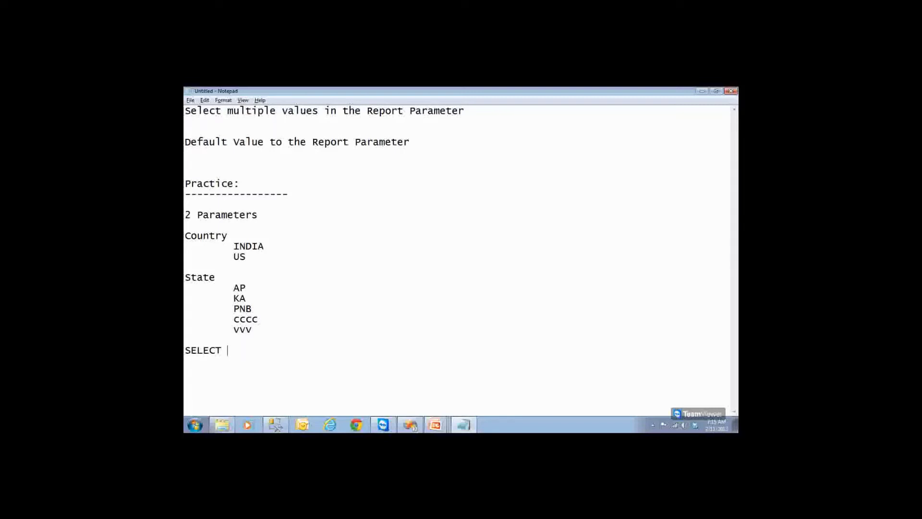
{"action": "type", "text": "*"}
{"action": "key", "text": "Return"}
{"action": "type", "text": "FROM "}
{"action": "type", "text": "PQR "}
{"action": "type", "text": "WHERE C"}
{"action": "type", "text": "OU"}
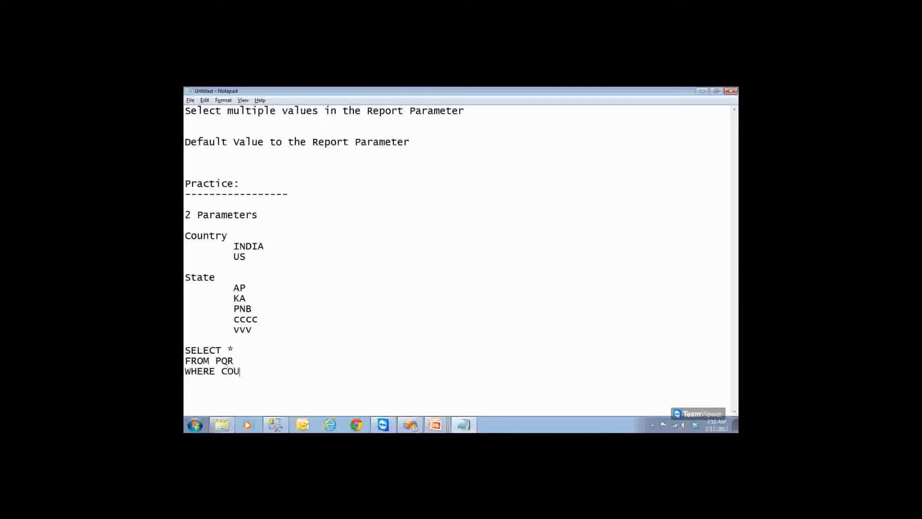
{"action": "type", "text": "NTRY = @COUNTRY AND"}
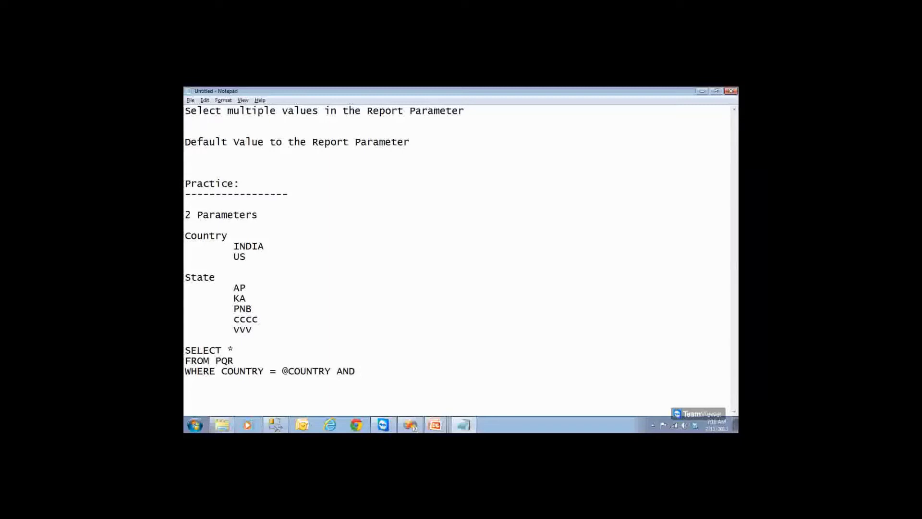
{"action": "type", "text": " @"}
{"action": "key", "text": "BackSpace"}
{"action": "type", "text": "STATE = @STATE"}
{"action": "key", "text": "shift+Left"}
{"action": "key", "text": "shift+Left"}
{"action": "key", "text": "shift+Left"}
{"action": "key", "text": "shift+Left"}
{"action": "key", "text": "shift+Left"}
{"action": "key", "text": "shift+Left"}
{"action": "key", "text": "shift+Left"}
{"action": "key", "text": "shift+Left"}
{"action": "key", "text": "shift+Left"}
{"action": "key", "text": "shift+Left"}
{"action": "key", "text": "shift+Left"}
{"action": "key", "text": "shift+Left"}
{"action": "key", "text": "shift+Left"}
{"action": "key", "text": "shift+Left"}
{"action": "key", "text": "shift+Left"}
{"action": "key", "text": "shift+Left"}
{"action": "key", "text": "shift+Left"}
{"action": "key", "text": "shift+Left"}
{"action": "key", "text": "shift+Left"}
{"action": "key", "text": "shift+Left"}
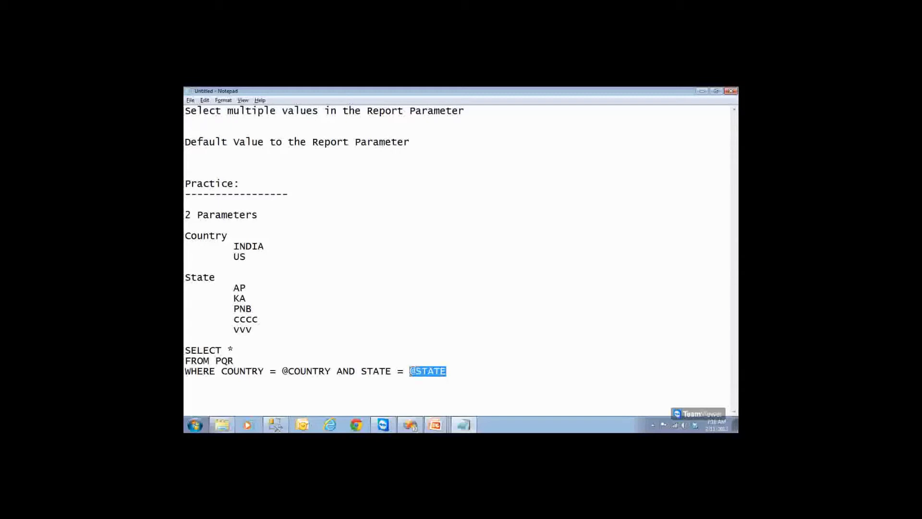
{"action": "key", "text": "Up"}
{"action": "key", "text": "shift+Left"}
{"action": "key", "text": "shift+Left"}
{"action": "key", "text": "shift+Left"}
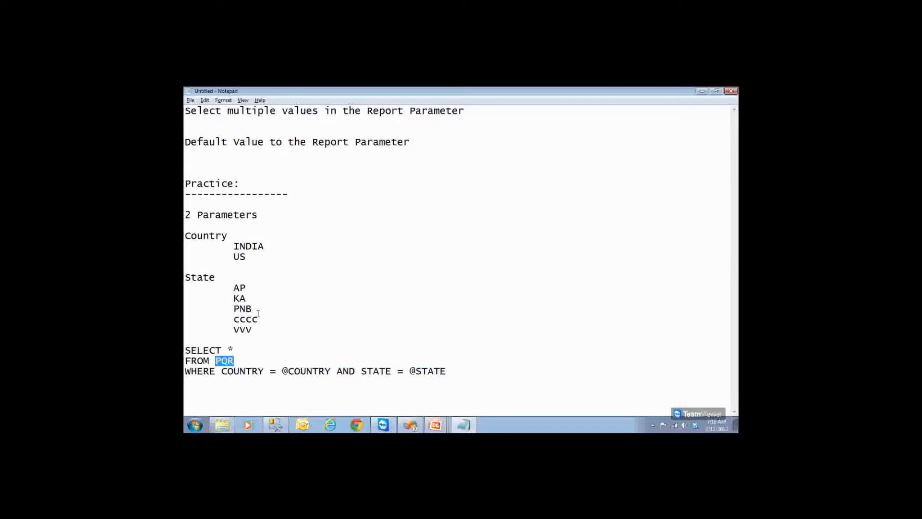
Step: Insert blank lines below the query and add a sample table header with columns PID, NAME, COUNTRY and STATE
{"action": "key", "text": "Right"}
{"action": "key", "text": "Right"}
{"action": "key", "text": "Right"}
{"action": "key", "text": "Down"}
{"action": "key", "text": "Return"}
{"action": "key", "text": "Return"}
{"action": "key", "text": "Return"}
{"action": "key", "text": "Return"}
{"action": "key", "text": "Return"}
{"action": "key", "text": "Return"}
{"action": "key", "text": "Return"}
{"action": "key", "text": "Return"}
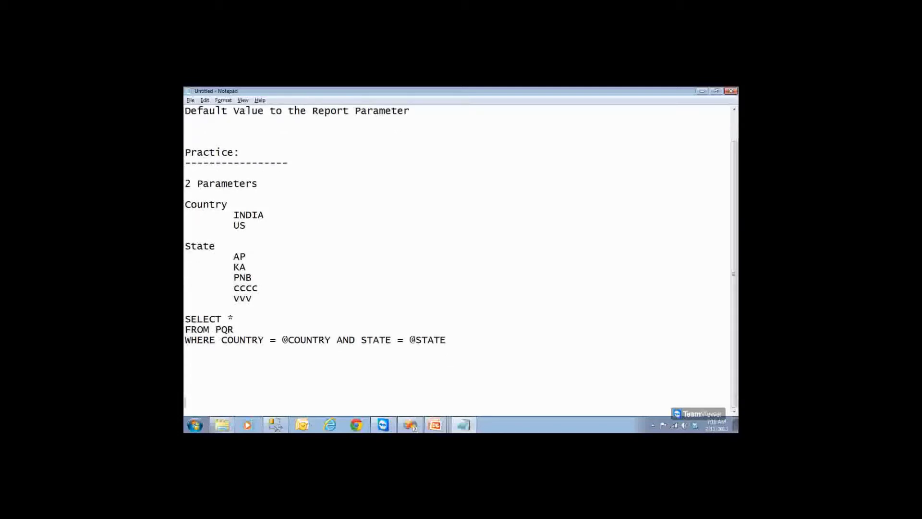
{"action": "key", "text": "Up"}
{"action": "key", "text": "Up"}
{"action": "key", "text": "Up"}
{"action": "type", "text": "PID"}
{"action": "key", "text": "Tab"}
{"action": "type", "text": "NAME"}
{"action": "key", "text": "Tab"}
{"action": "type", "text": "COUNTRY"}
{"action": "key", "text": "Tab"}
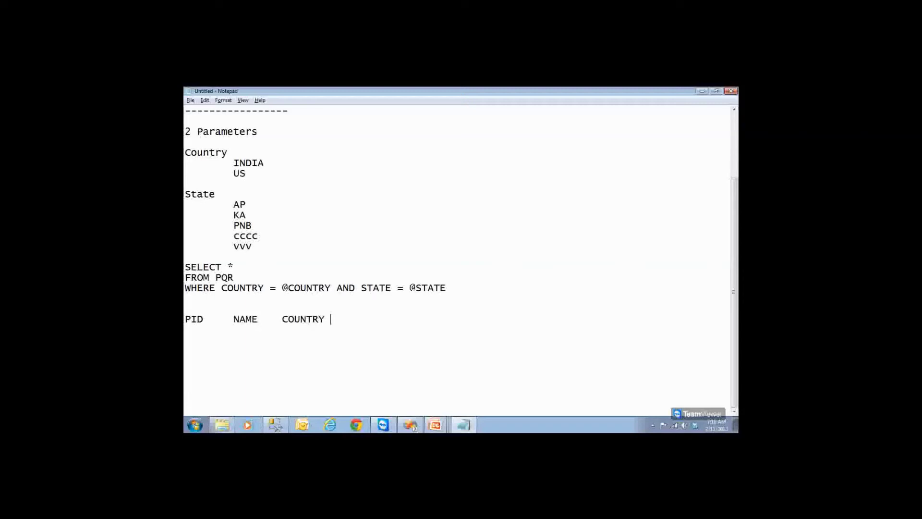
{"action": "type", "text": "SY"}
{"action": "key", "text": "BackSpace"}
{"action": "type", "text": "TATE"}
Step: Add the first sample row with PID 1, a person's first name, country INDIA and state AP
{"action": "key", "text": "Return"}
{"action": "type", "text": "1"}
{"action": "key", "text": "Tab"}
{"action": "type", "text": "BHASKA"}
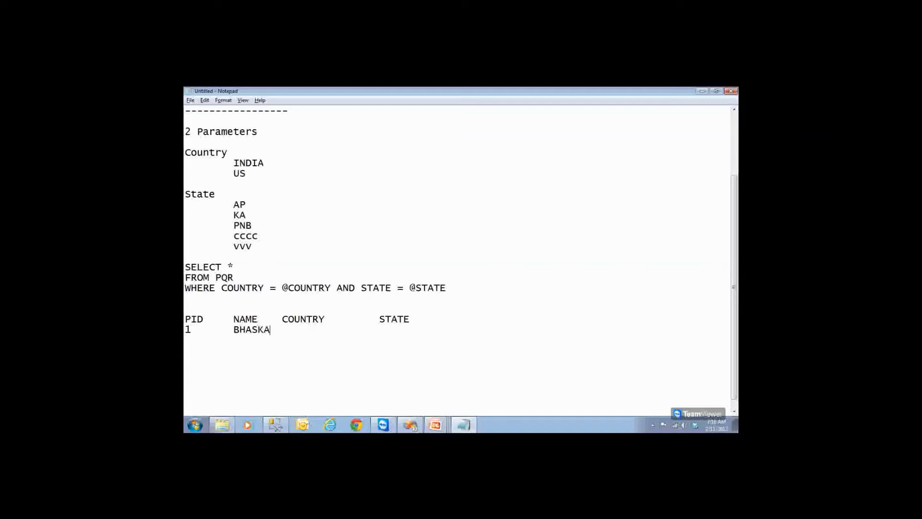
{"action": "type", "text": "R\tINDIA"}
{"action": "key", "text": "Tab"}
{"action": "type", "text": "AP"}
Step: Add a second sample row with PID 2, another first name, country INDIA and state KA
{"action": "key", "text": "Return"}
{"action": "type", "text": "2\tRAVI"}
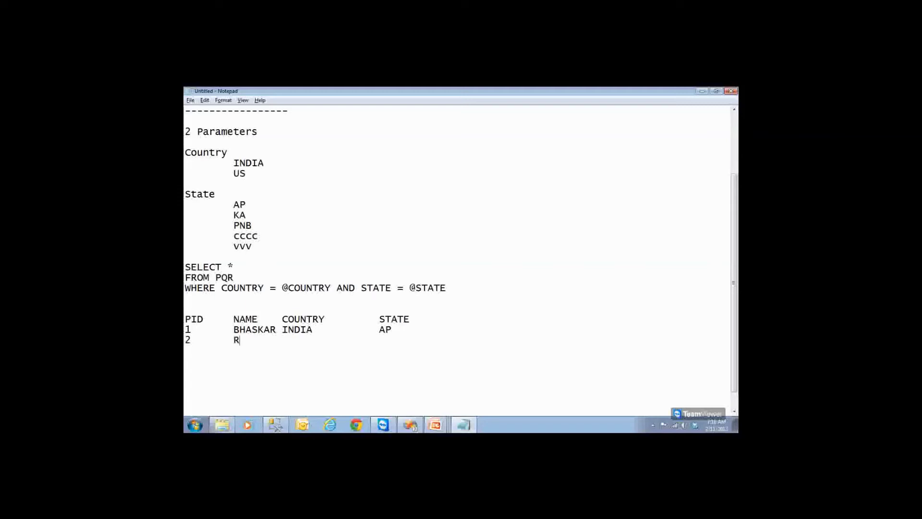
{"action": "key", "text": "Tab"}
{"action": "type", "text": "INDOIA"}
{"action": "key", "text": "BackSpace"}
{"action": "key", "text": "BackSpace"}
{"action": "key", "text": "BackSpace"}
{"action": "type", "text": "IA"}
{"action": "key", "text": "Tab"}
{"action": "type", "text": "KA"}
{"action": "key", "text": "Return"}
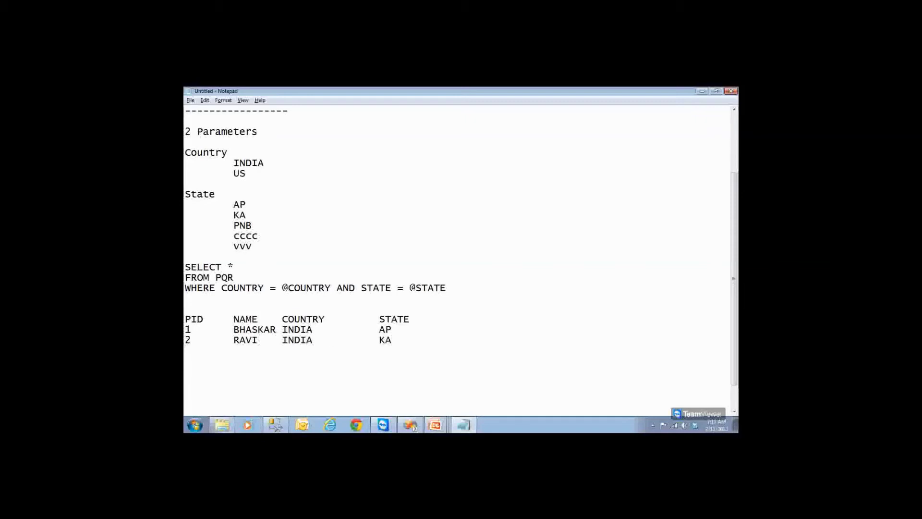
Step: Add a third sample row with PID 3, a person's first name, country US and state JH
{"action": "type", "text": "3"}
{"action": "key", "text": "Tab"}
{"action": "type", "text": "H"}
{"action": "key", "text": "BackSpace"}
{"action": "type", "text": "JOHN"}
{"action": "key", "text": "Tab"}
{"action": "type", "text": "USJH"}
{"action": "key", "text": "Return"}
Step: Add a fourth sample row with PID 4, another first name, country UK and state JL
{"action": "key", "text": "Tab"}
{"action": "type", "text": "4"}
{"action": "key", "text": "Tab"}
{"action": "type", "text": "DAVID"}
{"action": "key", "text": "Tab"}
{"action": "type", "text": "UK"}
{"action": "key", "text": "Tab"}
{"action": "type", "text": "JH"}
{"action": "key", "text": "BackSpace"}
{"action": "type", "text": "L"}
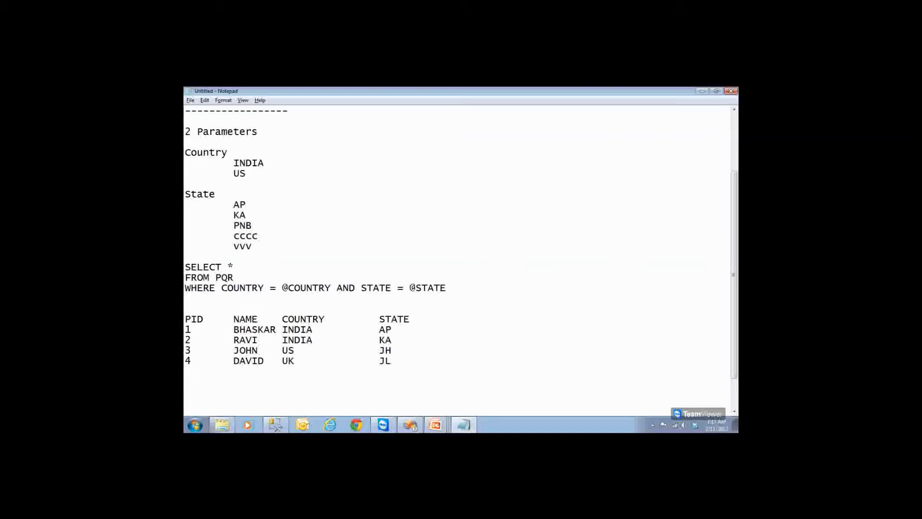
Step: Review the practice notes from the Country and State parameter lists down to the query and sample table
{"action": "scroll", "coordinate": [258, 313], "scroll_direction": "up", "scroll_amount": 2}
{"action": "key", "text": "Up"}
{"action": "key", "text": "Up"}
{"action": "key", "text": "Up"}
{"action": "key", "text": "Up"}
{"action": "key", "text": "Up"}
{"action": "key", "text": "Up"}
{"action": "key", "text": "Up"}
{"action": "key", "text": "Up"}
{"action": "key", "text": "Up"}
{"action": "key", "text": "Up"}
{"action": "key", "text": "Up"}
{"action": "key", "text": "Up"}
{"action": "key", "text": "Up"}
{"action": "key", "text": "Up"}
{"action": "key", "text": "Up"}
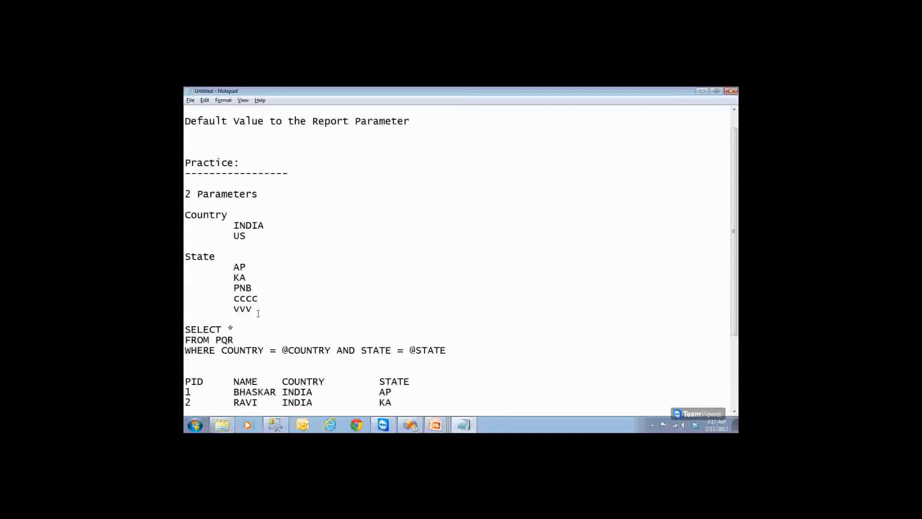
{"action": "key", "text": "Down"}
{"action": "key", "text": "Down"}
{"action": "key", "text": "Down"}
{"action": "key", "text": "Down"}
{"action": "key", "text": "Down"}
{"action": "key", "text": "Down"}
{"action": "key", "text": "Down"}
{"action": "key", "text": "Down"}
{"action": "key", "text": "Down"}
{"action": "key", "text": "Down"}
Step: Switch to Visual Studio and inspect the dataset, value field and label field behind the BRID parameter's available values in ParamReport's design
{"action": "key", "text": "alt+Tab"}
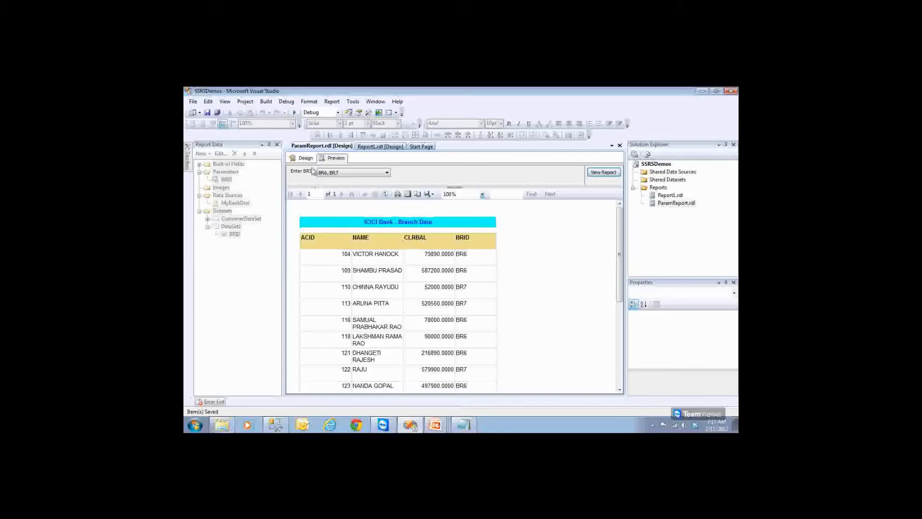
{"action": "left_click", "coordinate": [303, 159]}
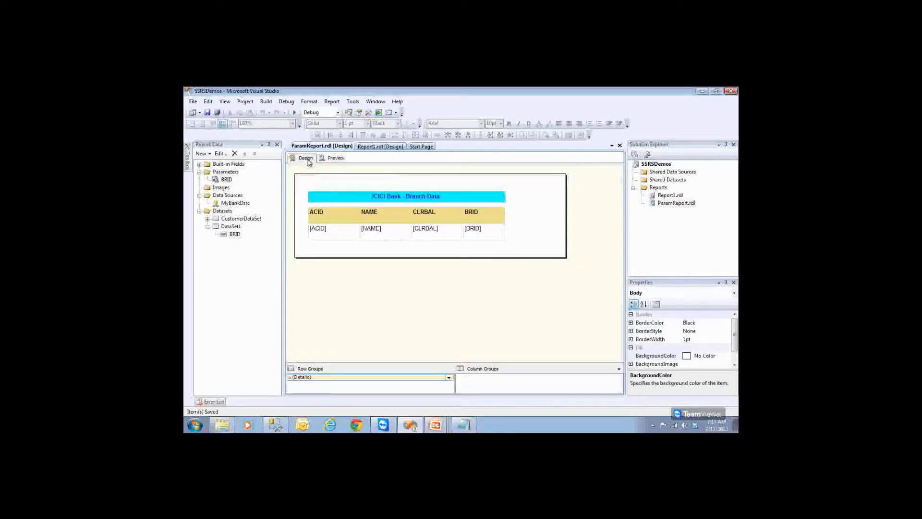
{"action": "double_click", "coordinate": [227, 180]}
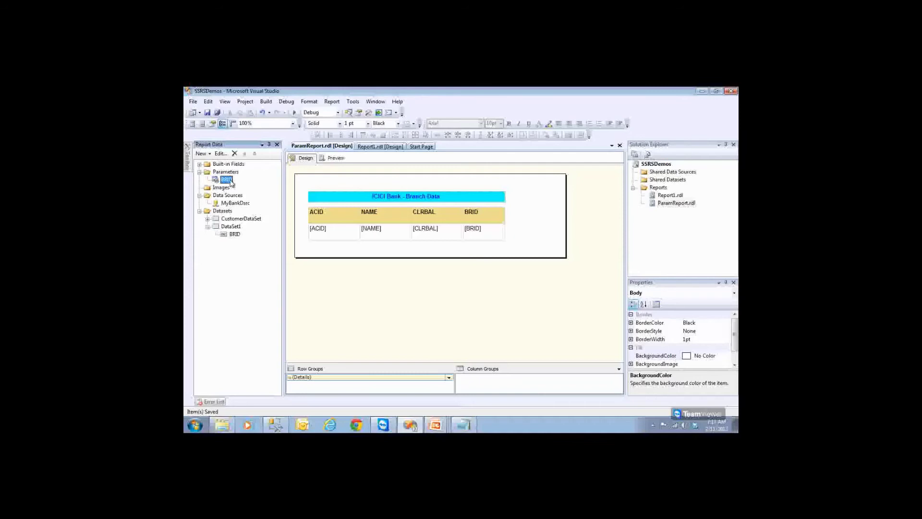
{"action": "left_click", "coordinate": [375, 192]}
{"action": "left_click", "coordinate": [371, 182]}
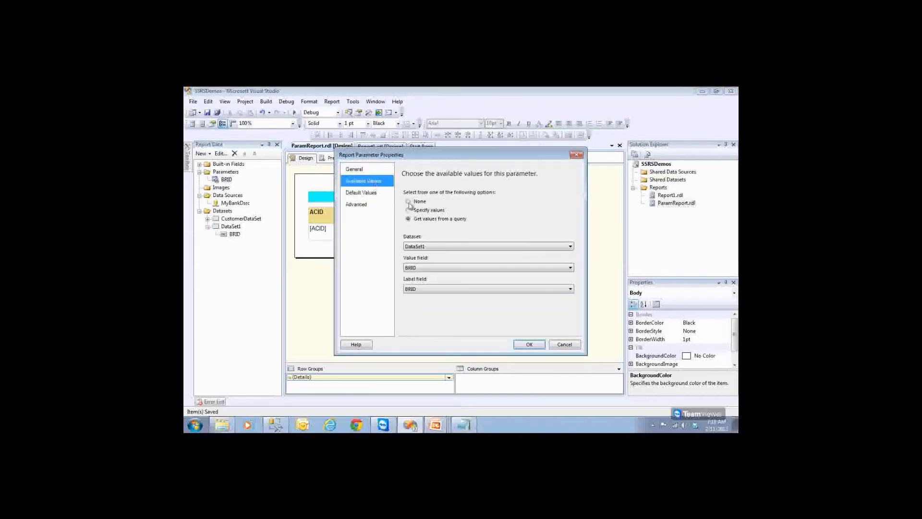
{"action": "left_click", "coordinate": [439, 247]}
{"action": "left_click", "coordinate": [438, 248]}
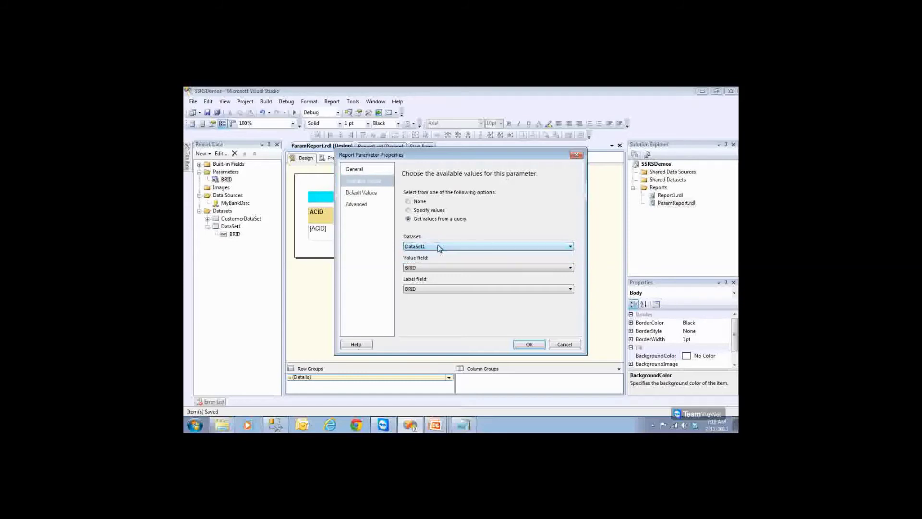
{"action": "left_click", "coordinate": [432, 268]}
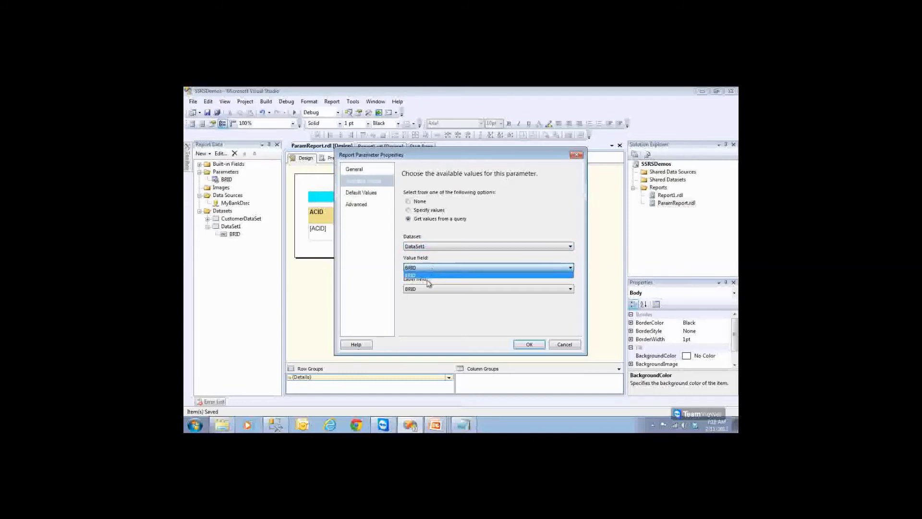
{"action": "left_click", "coordinate": [427, 289]}
{"action": "left_click", "coordinate": [425, 295]}
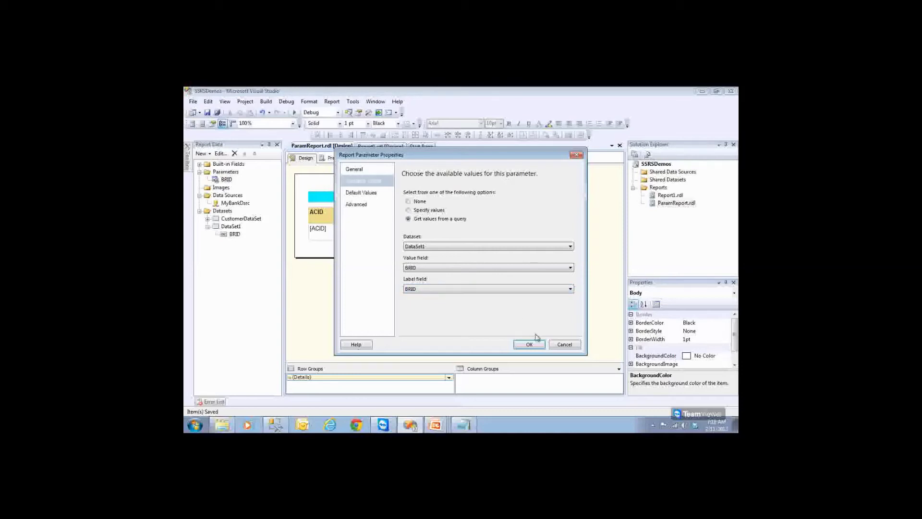
{"action": "left_click", "coordinate": [562, 344]}
Step: Open DataSet1's query properties, and in SQL Server Management Studio write SELECT * FROM BRANCHMASTER below the existing queries
{"action": "double_click", "coordinate": [237, 228]}
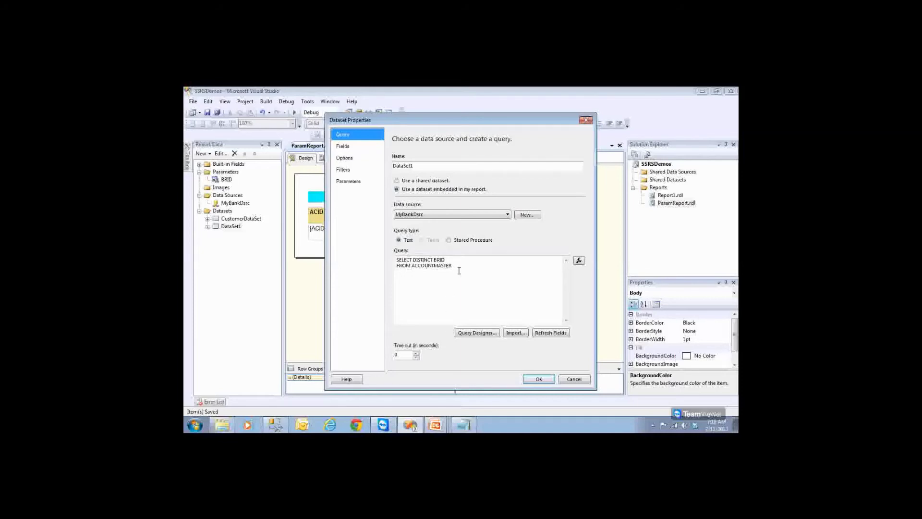
{"action": "left_click", "coordinate": [286, 426]}
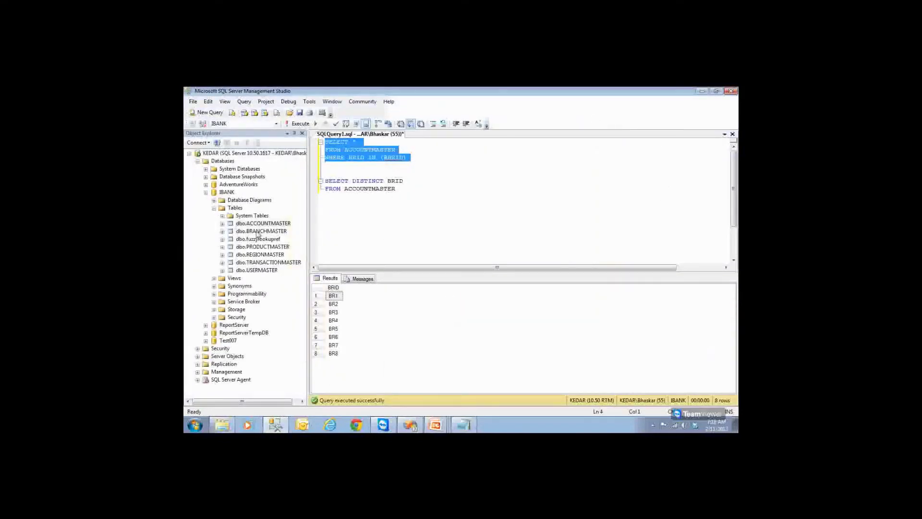
{"action": "left_click", "coordinate": [258, 234]}
{"action": "left_click_drag", "start_coordinate": [258, 234], "coordinate": [410, 241]}
{"action": "key", "text": "Left"}
{"action": "key", "text": "Return"}
{"action": "key", "text": "Return"}
{"action": "key", "text": "Return"}
{"action": "key", "text": "Delete"}
{"action": "key", "text": "Delete"}
{"action": "key", "text": "Delete"}
{"action": "key", "text": "Delete"}
{"action": "type", "text": "SELECT "}
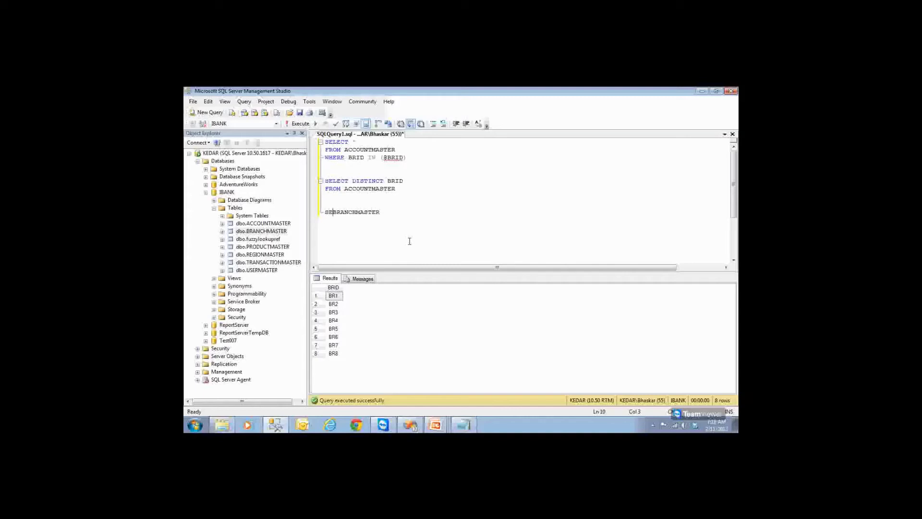
{"action": "type", "text": "* FROM"}
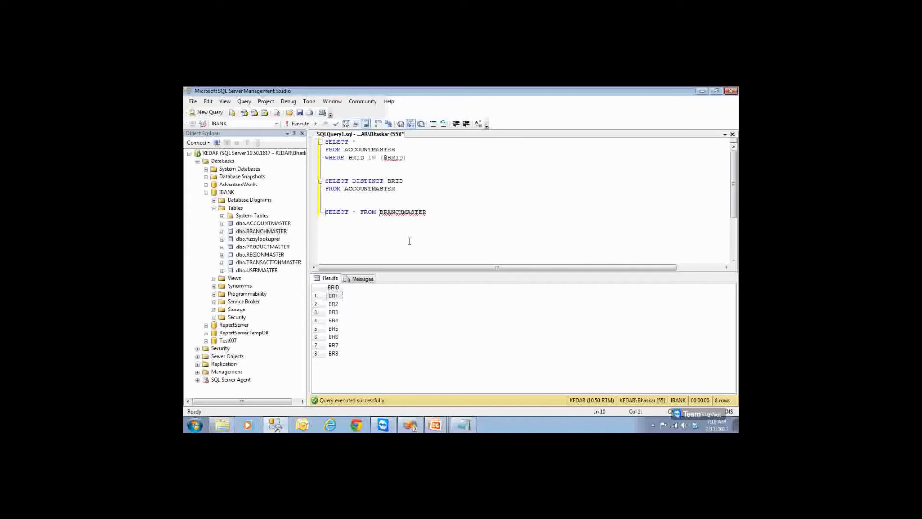
Step: Run only the BRANCHMASTER query and select the BNAME column in its results
{"action": "key", "text": "shift+End"}
{"action": "key", "text": "F5"}
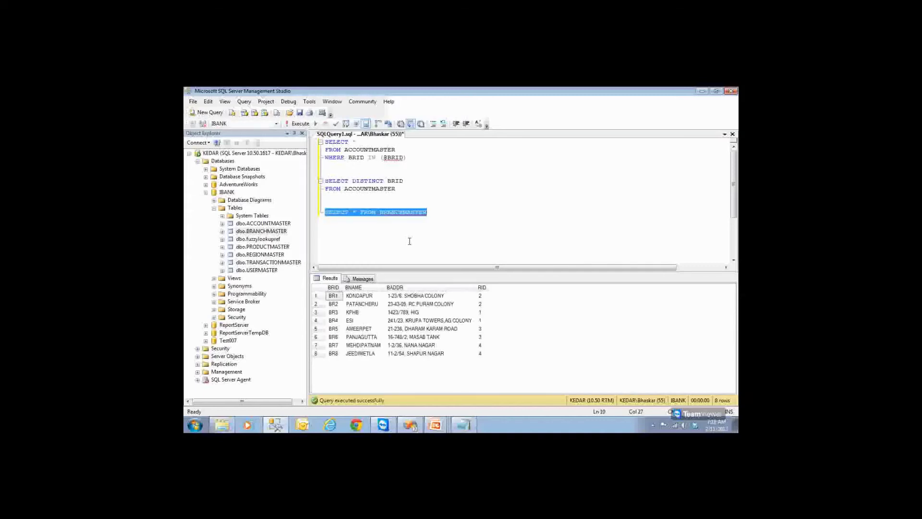
{"action": "left_click", "coordinate": [353, 293]}
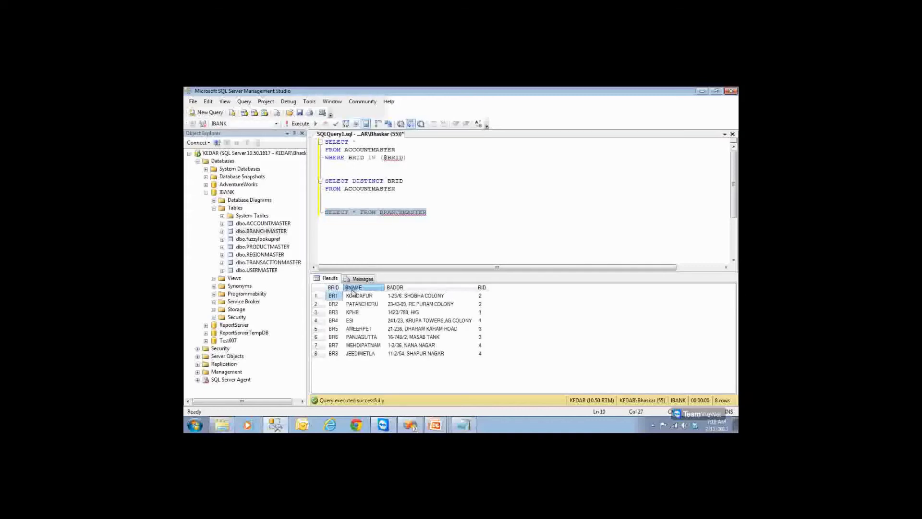
Step: Change the BRANCHMASTER query to select BRID, BNAME with FROM on its own line, and run it
{"action": "left_click", "coordinate": [355, 215]}
{"action": "key", "text": "BackSpace"}
{"action": "type", "text": "BRID"}
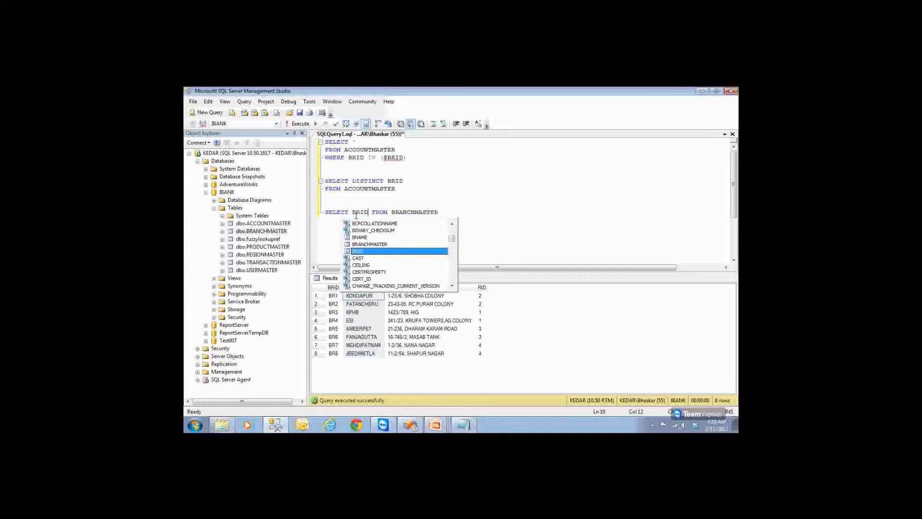
{"action": "type", "text": ", NAME"}
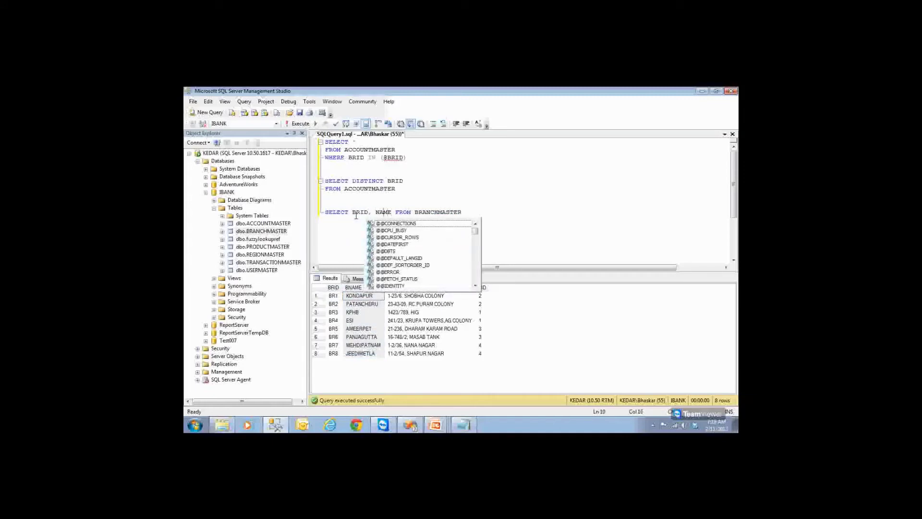
{"action": "type", "text": "B"}
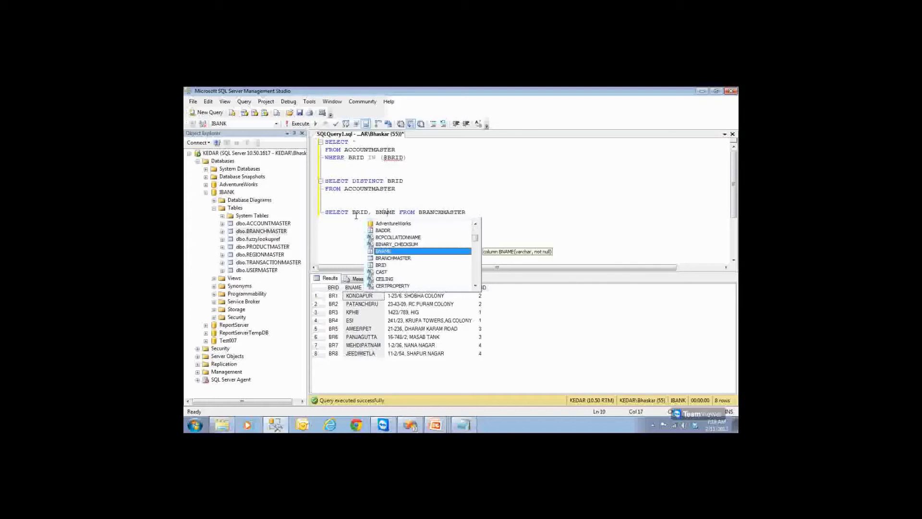
{"action": "key", "text": "ctrl+Right"}
{"action": "key", "text": "Return"}
{"action": "left_click_drag", "start_coordinate": [325, 211], "coordinate": [392, 219]}
{"action": "key", "text": "F5"}
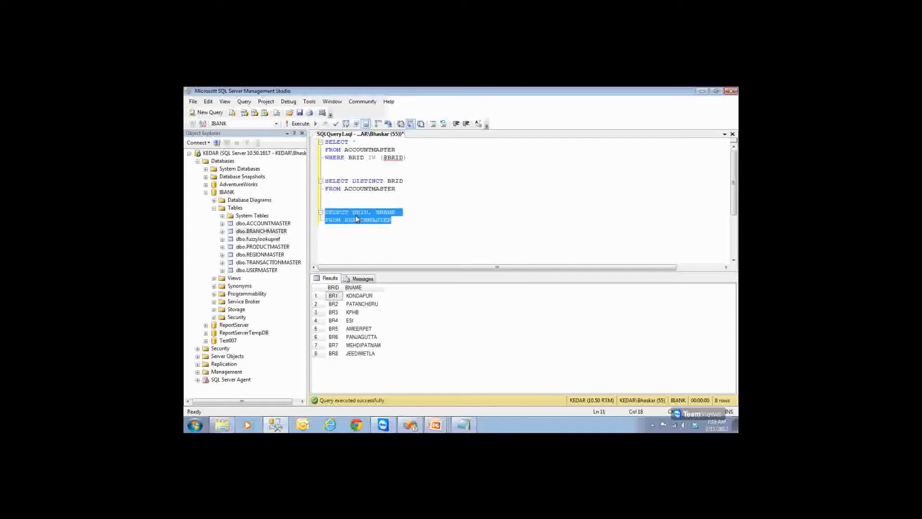
Step: Copy the BRID, BNAME query and replace DataSet1's query text with it in Visual Studio, accepting the dataset changes
{"action": "right_click", "coordinate": [355, 219]}
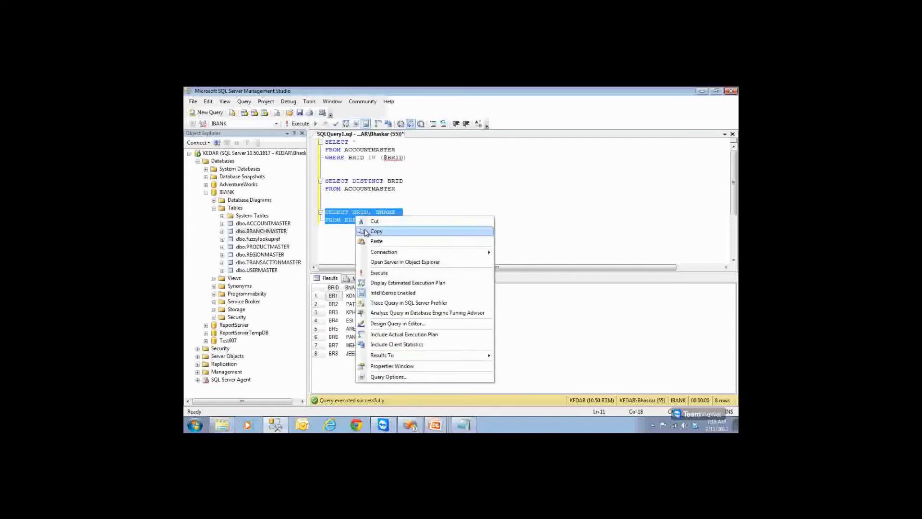
{"action": "left_click", "coordinate": [367, 232]}
{"action": "left_click", "coordinate": [409, 425]}
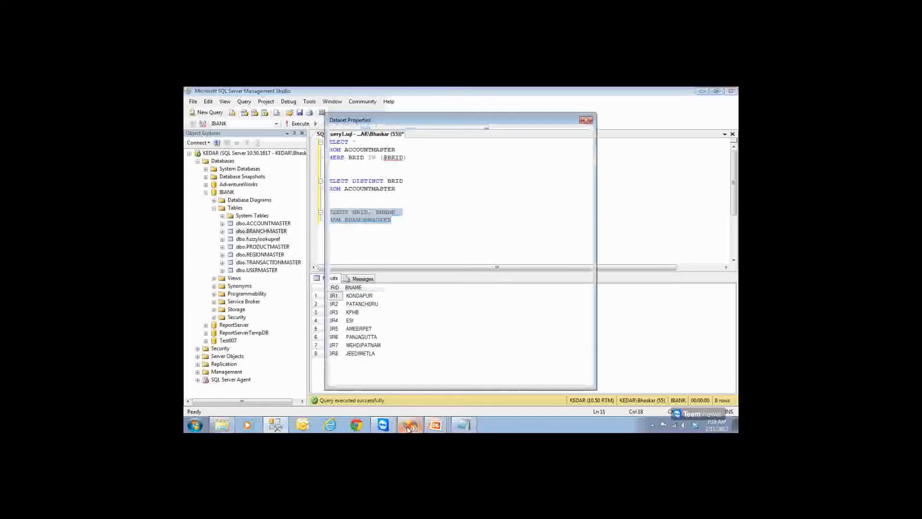
{"action": "left_click", "coordinate": [472, 263]}
{"action": "key", "text": "BackSpace"}
{"action": "key", "text": "BackSpace"}
{"action": "key", "text": "BackSpace"}
{"action": "key", "text": "BackSpace"}
{"action": "key", "text": "BackSpace"}
{"action": "key", "text": "BackSpace"}
{"action": "key", "text": "BackSpace"}
{"action": "key", "text": "BackSpace"}
{"action": "key", "text": "BackSpace"}
{"action": "key", "text": "BackSpace"}
{"action": "key", "text": "BackSpace"}
{"action": "key", "text": "BackSpace"}
{"action": "key", "text": "BackSpace"}
{"action": "key", "text": "BackSpace"}
{"action": "key", "text": "BackSpace"}
{"action": "key", "text": "BackSpace"}
{"action": "key", "text": "BackSpace"}
{"action": "key", "text": "BackSpace"}
{"action": "key", "text": "BackSpace"}
{"action": "key", "text": "BackSpace"}
{"action": "key", "text": "BackSpace"}
{"action": "key", "text": "BackSpace"}
{"action": "key", "text": "BackSpace"}
{"action": "key", "text": "BackSpace"}
{"action": "key", "text": "BackSpace"}
{"action": "key", "text": "BackSpace"}
{"action": "key", "text": "BackSpace"}
{"action": "key", "text": "BackSpace"}
{"action": "key", "text": "BackSpace"}
{"action": "key", "text": "BackSpace"}
{"action": "key", "text": "BackSpace"}
{"action": "key", "text": "BackSpace"}
{"action": "key", "text": "BackSpace"}
{"action": "key", "text": "BackSpace"}
{"action": "key", "text": "BackSpace"}
{"action": "key", "text": "BackSpace"}
{"action": "key", "text": "ctrl+v"}
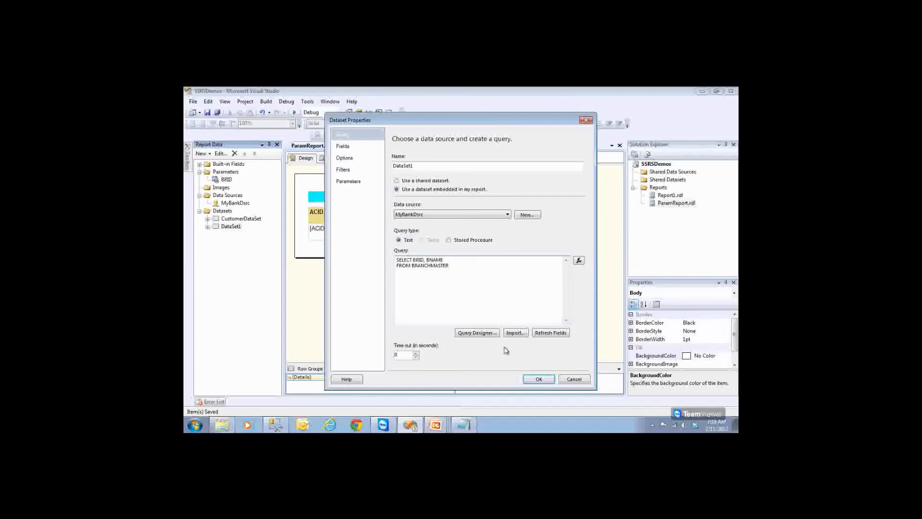
{"action": "left_click", "coordinate": [538, 379]}
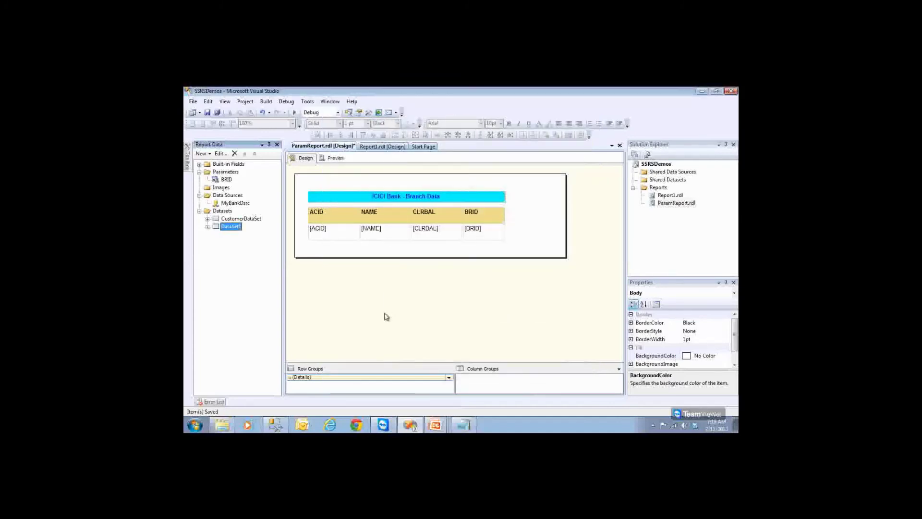
Step: Expand DataSet1's fields, and set the BRID parameter's available values to DataSet1 with value field BRID and label field BNAME
{"action": "left_click", "coordinate": [207, 226]}
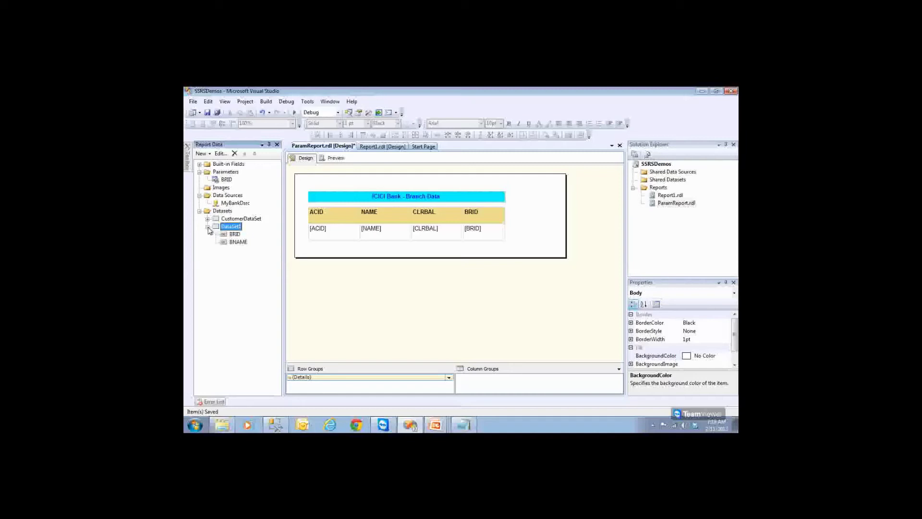
{"action": "left_click", "coordinate": [234, 234]}
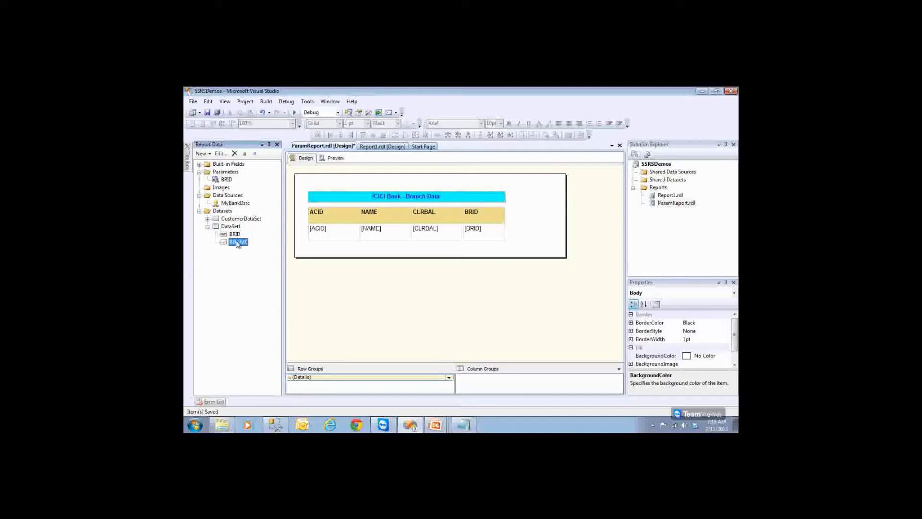
{"action": "left_click", "coordinate": [225, 180]}
{"action": "double_click", "coordinate": [226, 180]}
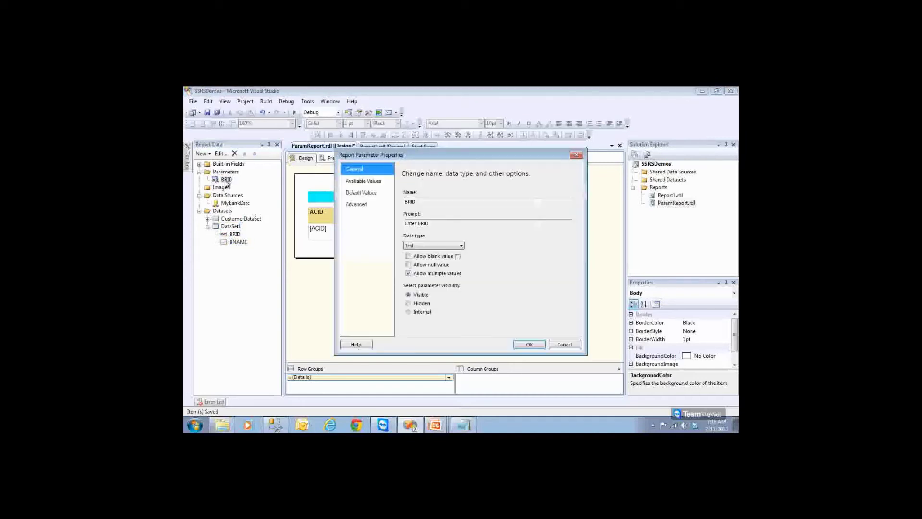
{"action": "left_click", "coordinate": [364, 185]}
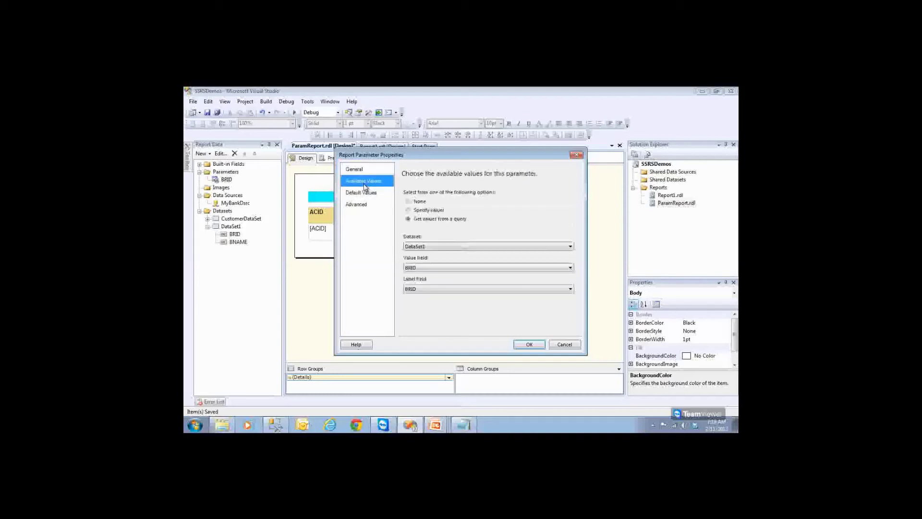
{"action": "left_click", "coordinate": [425, 247]}
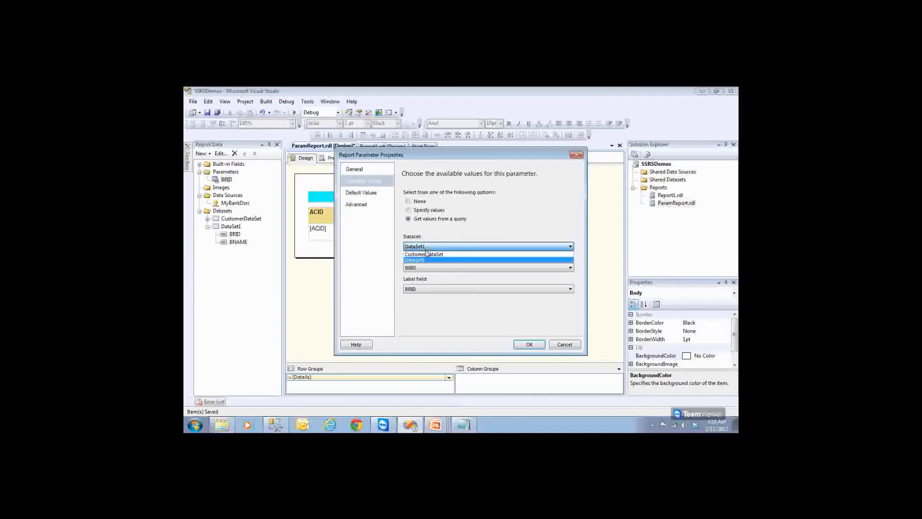
{"action": "left_click", "coordinate": [426, 257]}
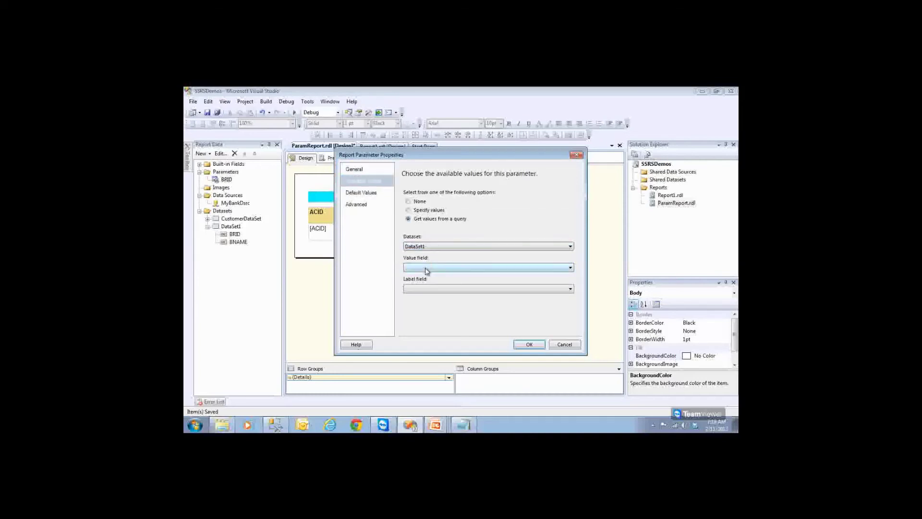
{"action": "left_click", "coordinate": [425, 268]}
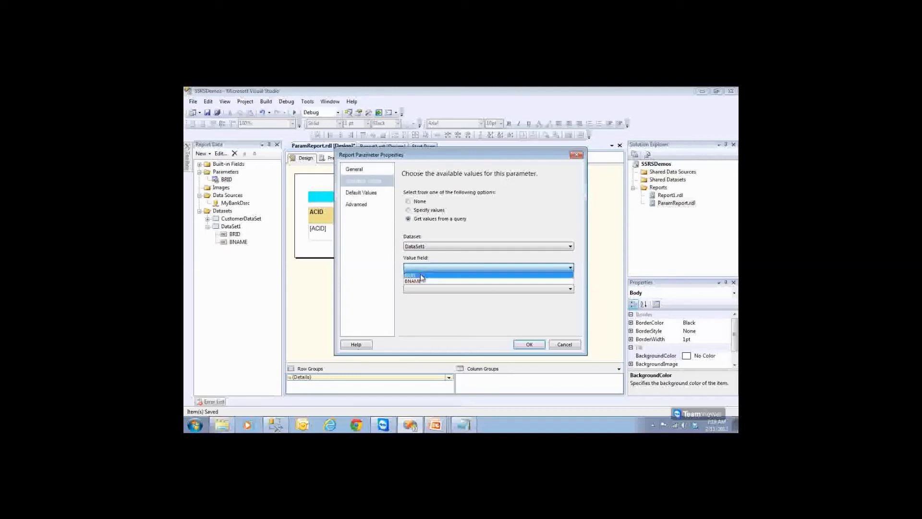
{"action": "left_click", "coordinate": [423, 276]}
{"action": "left_click", "coordinate": [423, 289]}
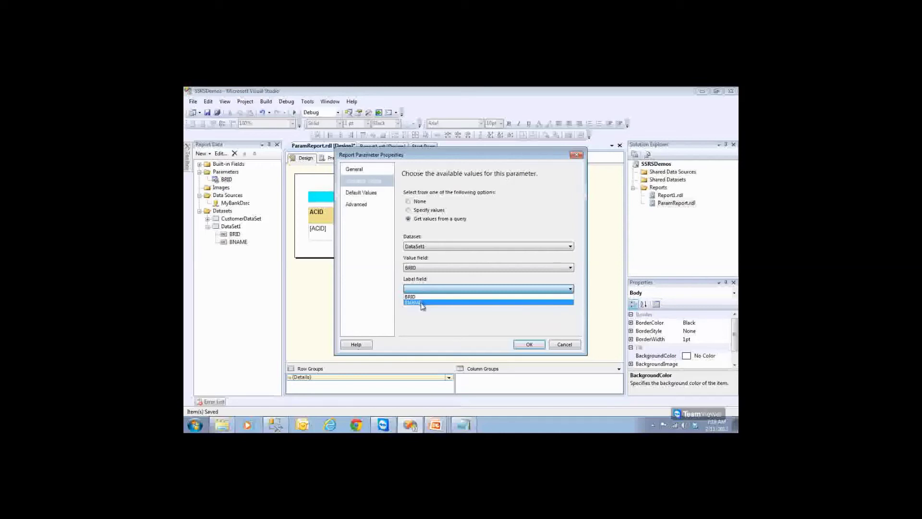
{"action": "left_click", "coordinate": [422, 302]}
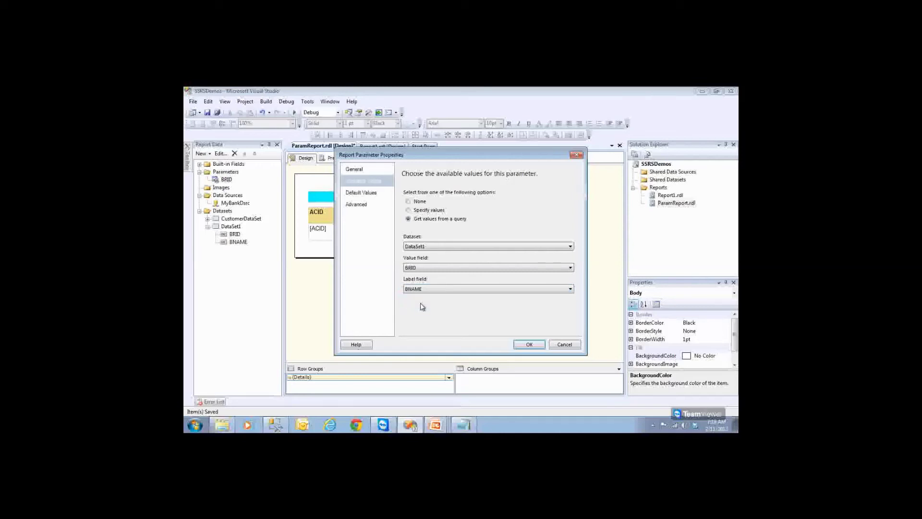
{"action": "left_click", "coordinate": [528, 344]}
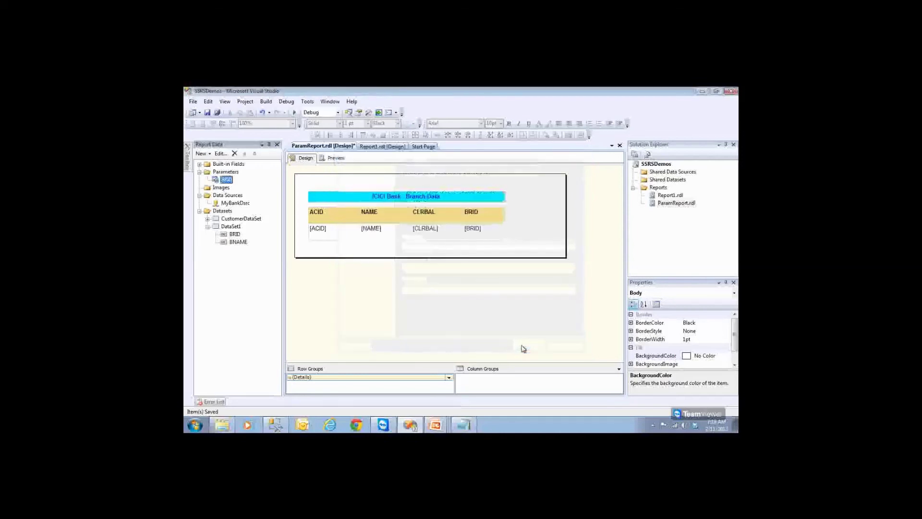
Step: Save ParamReport and preview it
{"action": "left_click", "coordinate": [208, 115]}
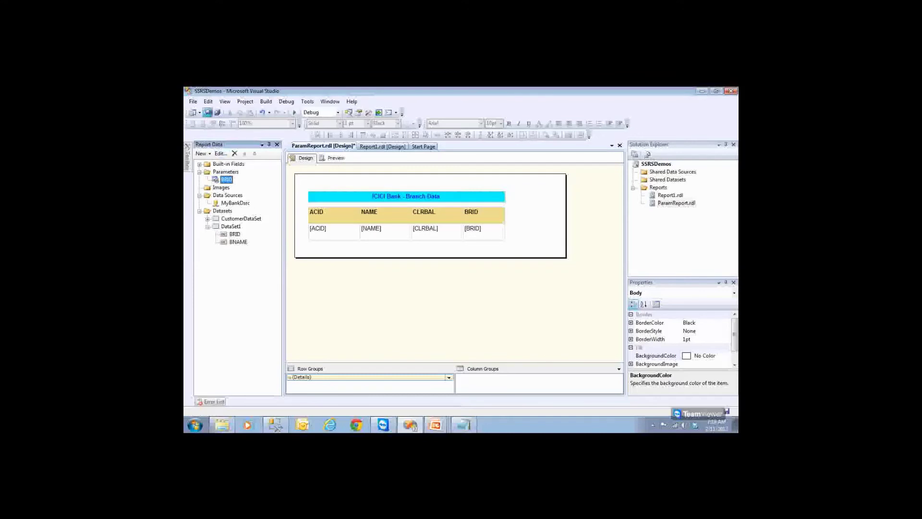
{"action": "left_click", "coordinate": [333, 161]}
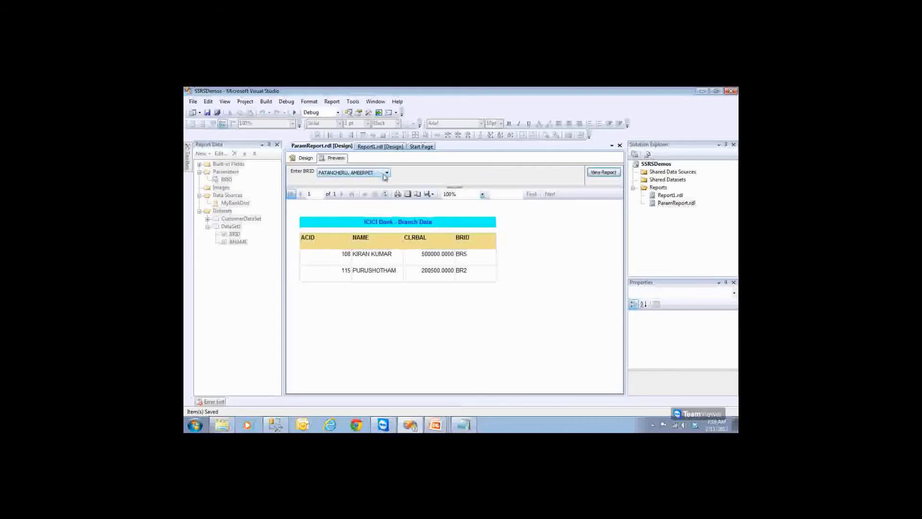
Step: Select only MEHDIPATNAM for the Enter BRID parameter, clearing PATANCHERU and AMEERPET, and run the report
{"action": "left_click", "coordinate": [385, 176]}
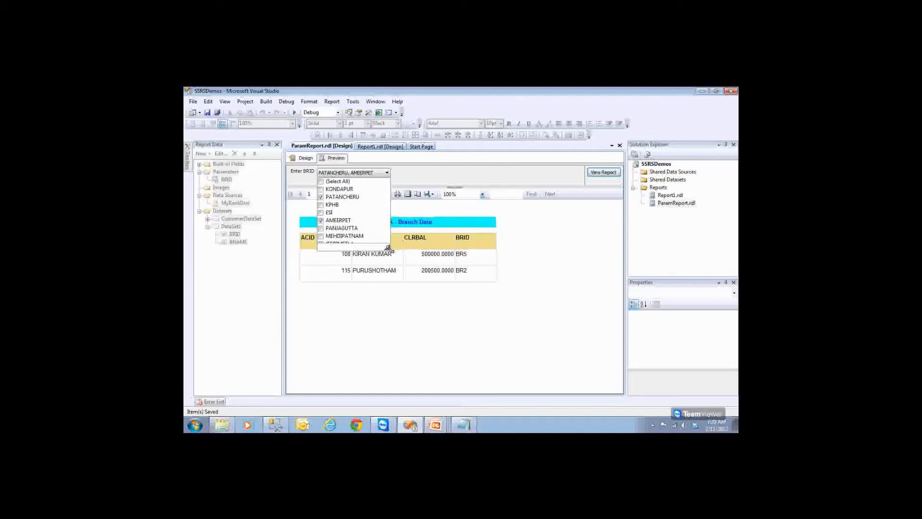
{"action": "left_click_drag", "start_coordinate": [388, 248], "coordinate": [387, 277]}
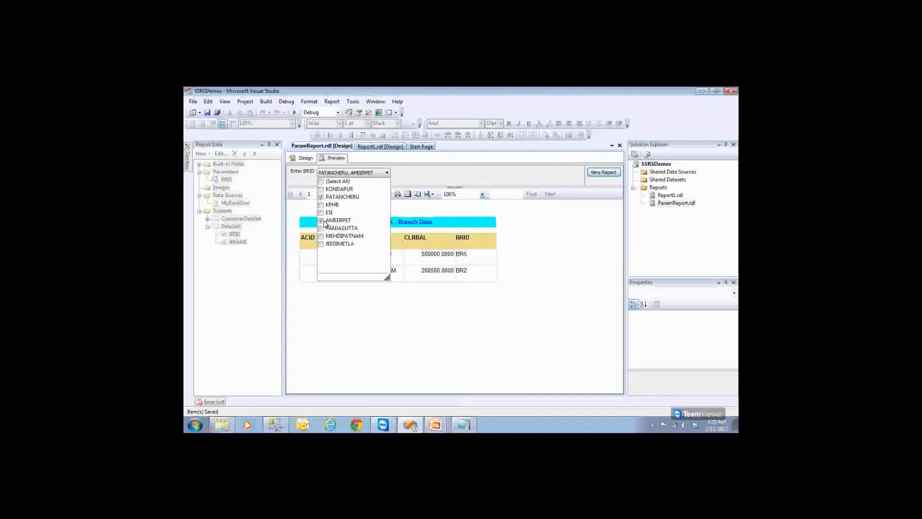
{"action": "left_click", "coordinate": [321, 220]}
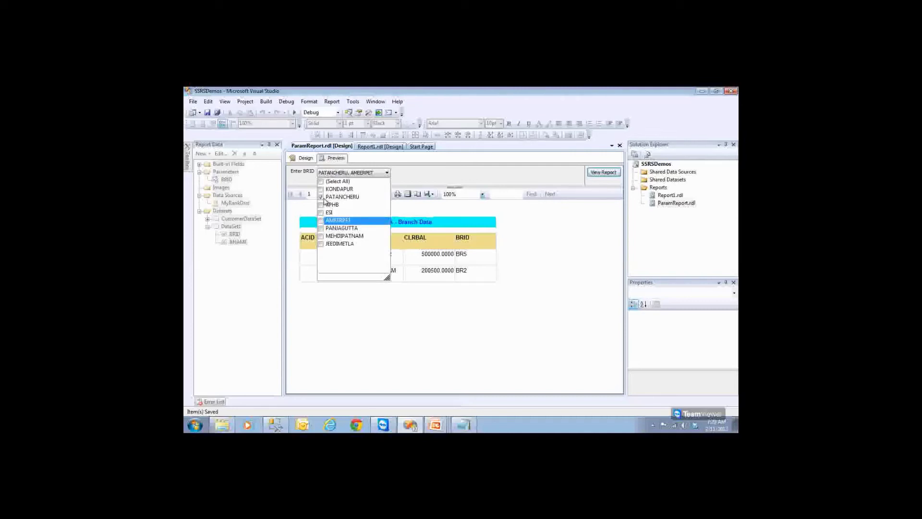
{"action": "left_click", "coordinate": [321, 197]}
{"action": "left_click", "coordinate": [322, 237]}
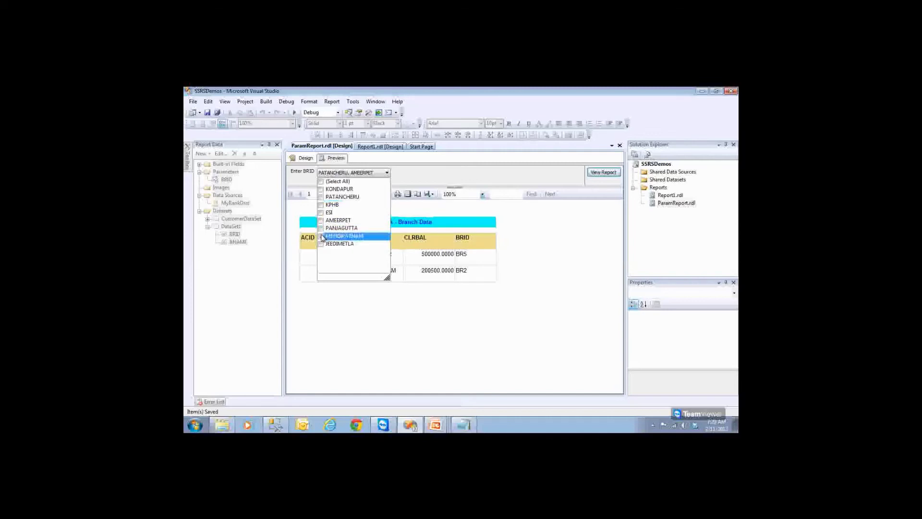
{"action": "left_click", "coordinate": [598, 176]}
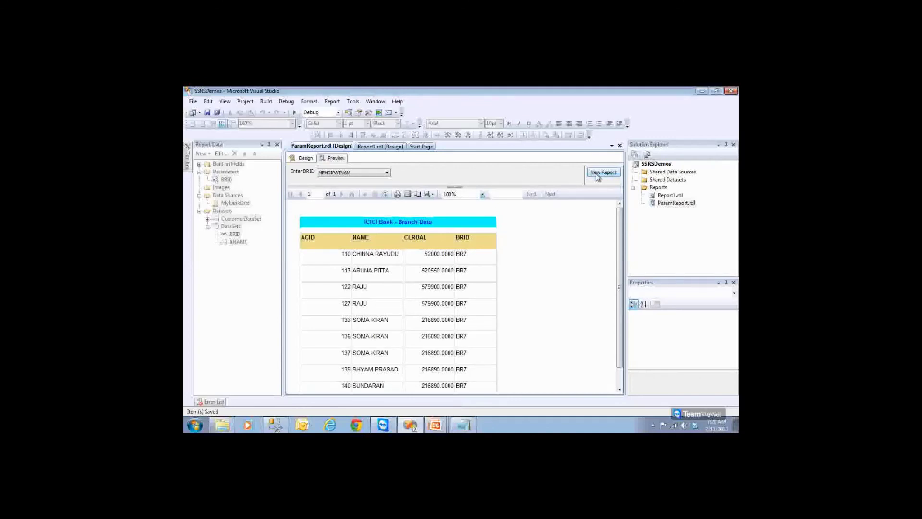
Step: Add KPHB to the selected branches of the Enter BRID parameter
{"action": "left_click", "coordinate": [372, 174]}
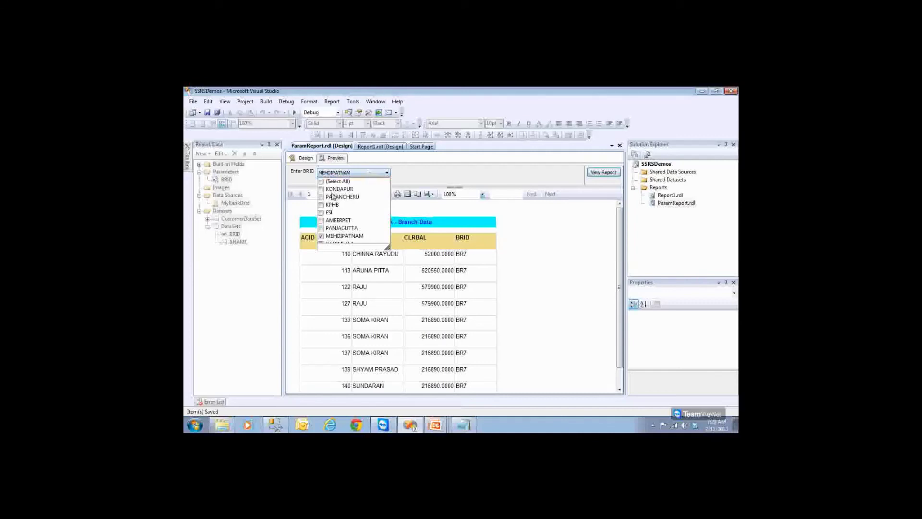
{"action": "left_click", "coordinate": [321, 205]}
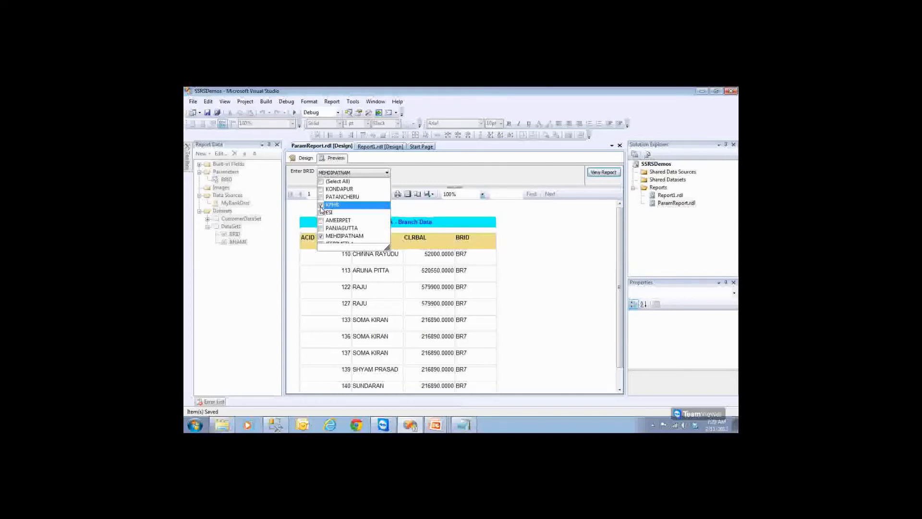
{"action": "left_click", "coordinate": [536, 254]}
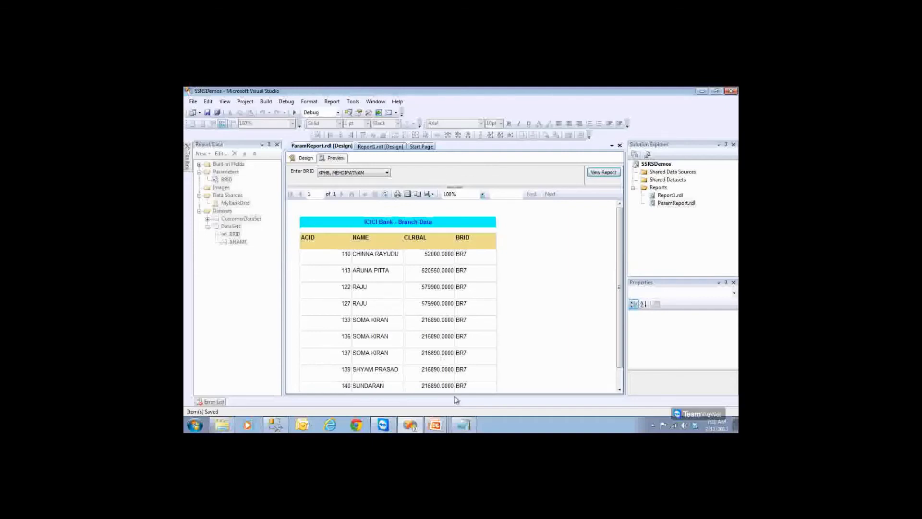
Step: Switch to Notepad, insert two blank lines above the multiple-values heading and remove the blank lines between it and the default-value heading
{"action": "left_click", "coordinate": [465, 430]}
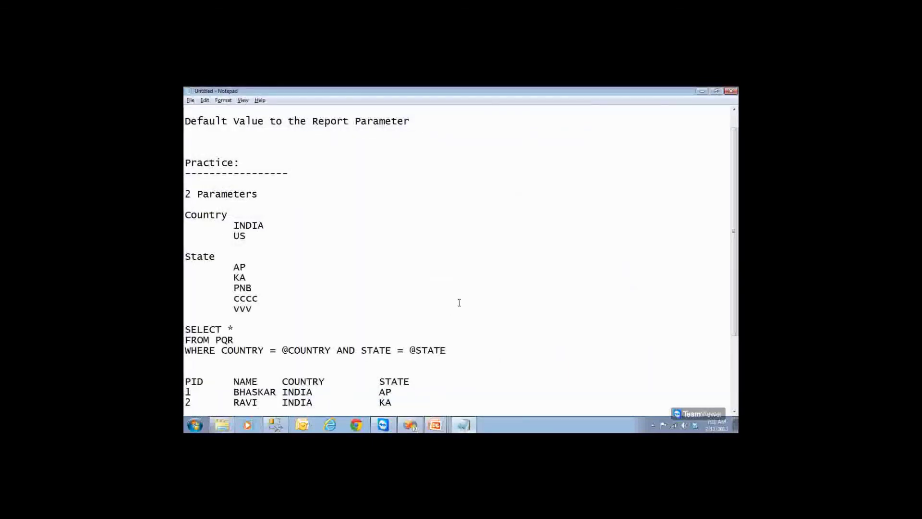
{"action": "left_click", "coordinate": [735, 121]}
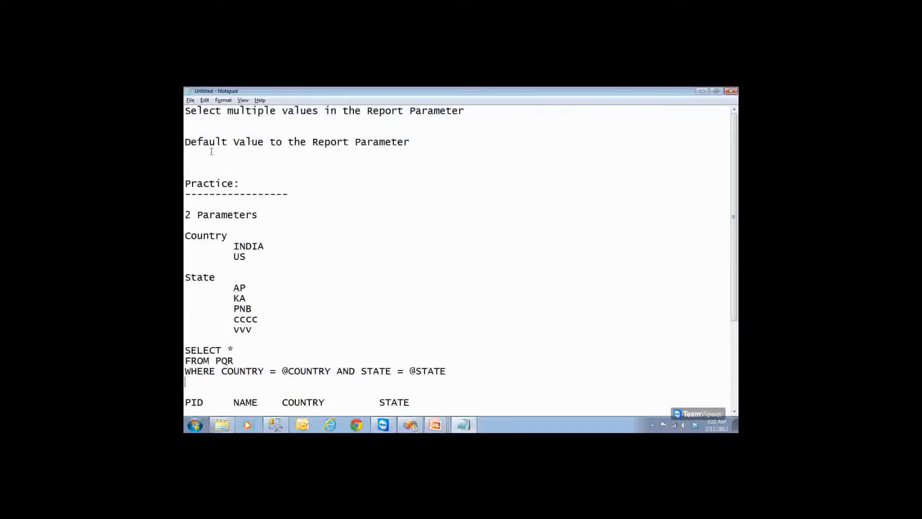
{"action": "left_click", "coordinate": [186, 111]}
{"action": "key", "text": "Return"}
{"action": "key", "text": "Return"}
{"action": "key", "text": "Delete"}
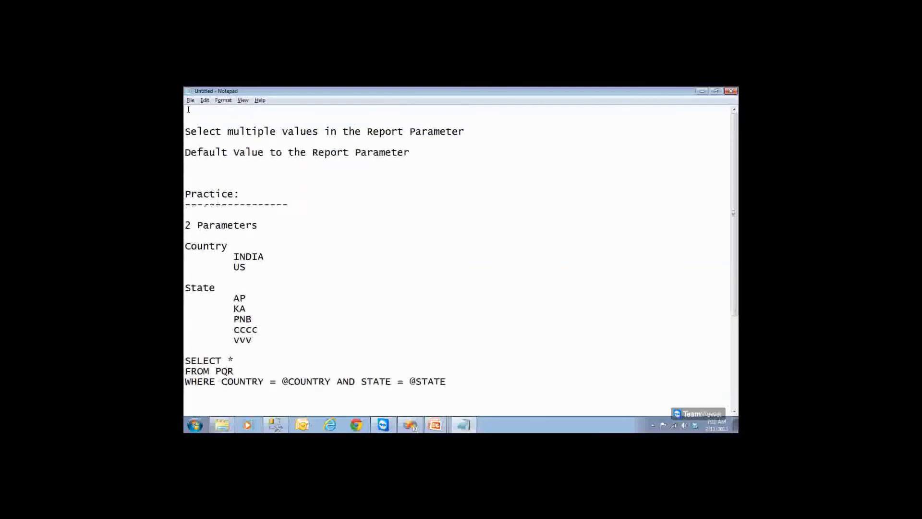
{"action": "key", "text": "Delete"}
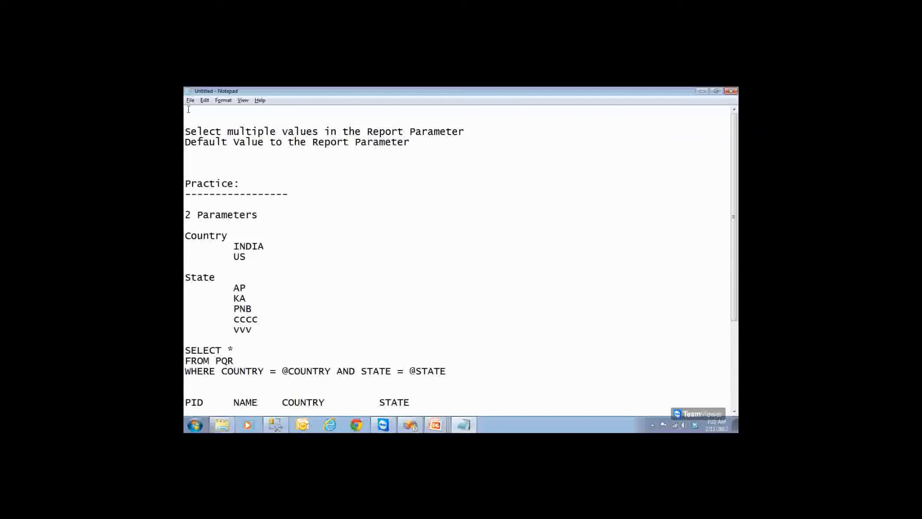
Step: Remove the blank lines above 2 Parameters, Country and State in the Practice section
{"action": "key", "text": "Down"}
{"action": "key", "text": "Down"}
{"action": "key", "text": "Down"}
{"action": "key", "text": "Down"}
{"action": "key", "text": "Down"}
{"action": "key", "text": "Down"}
{"action": "key", "text": "Down"}
{"action": "key", "text": "Down"}
{"action": "key", "text": "Delete"}
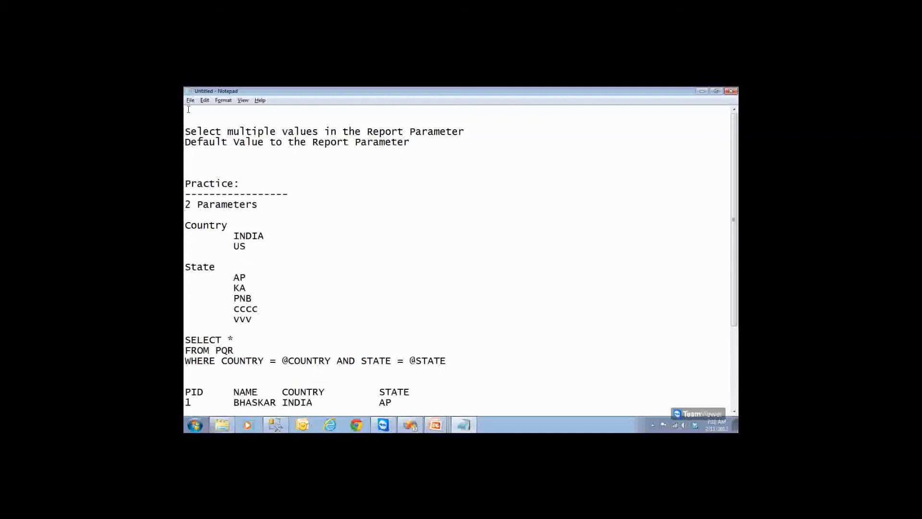
{"action": "key", "text": "Delete"}
{"action": "key", "text": "Down"}
{"action": "key", "text": "Down"}
{"action": "key", "text": "Down"}
{"action": "key", "text": "Delete"}
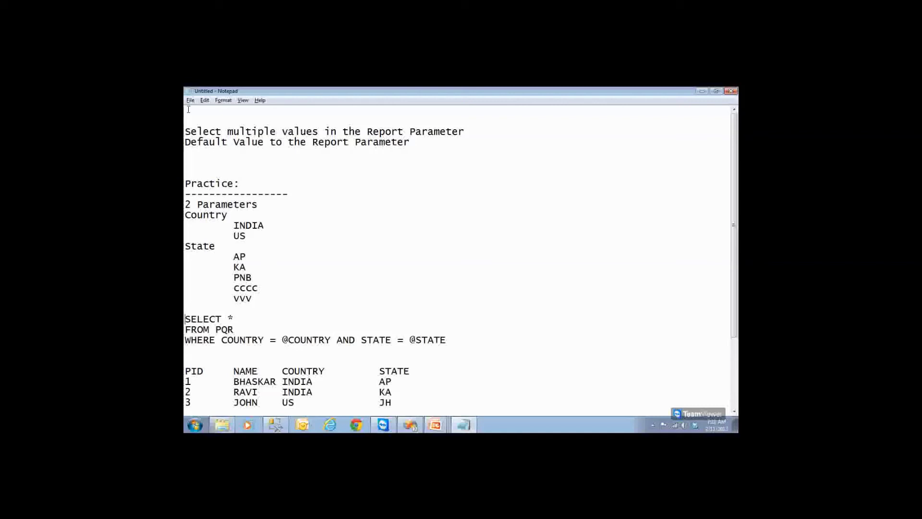
{"action": "key", "text": "shift+Down"}
{"action": "key", "text": "shift+Down"}
{"action": "key", "text": "shift+Down"}
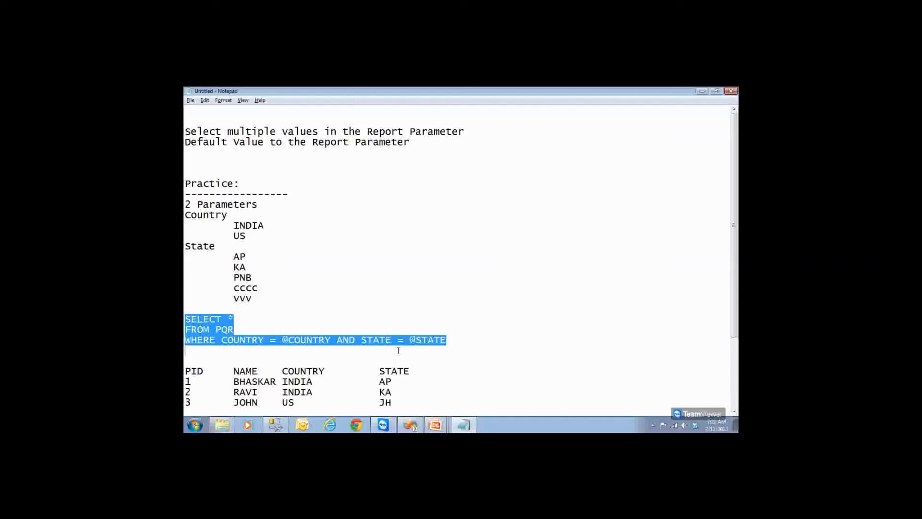
Step: Switch to the 05 BI - SSRS slide show in PowerPoint to view its current slide, and exit the show
{"action": "left_click", "coordinate": [436, 427]}
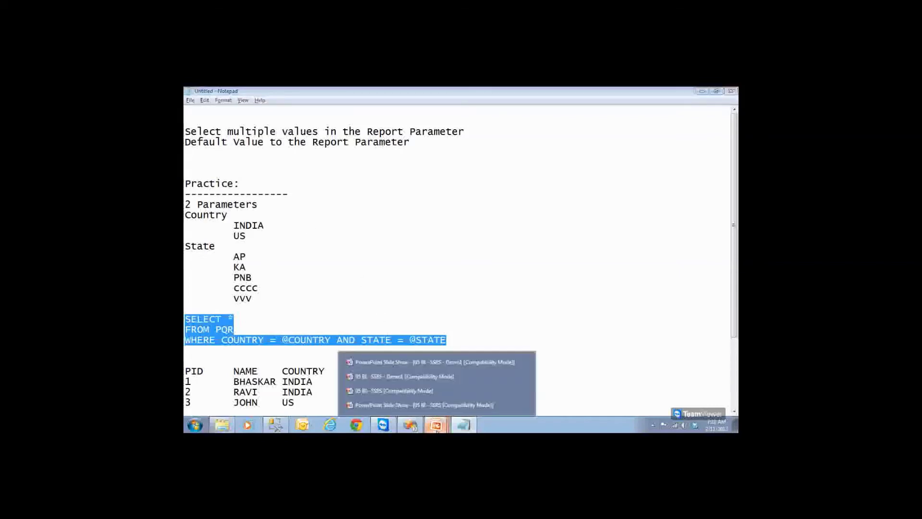
{"action": "left_click", "coordinate": [448, 409]}
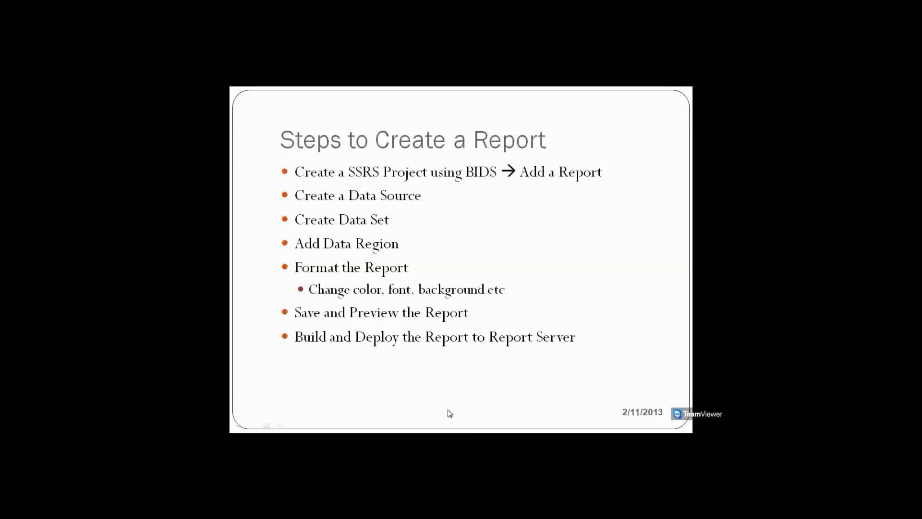
{"action": "key", "text": "Escape"}
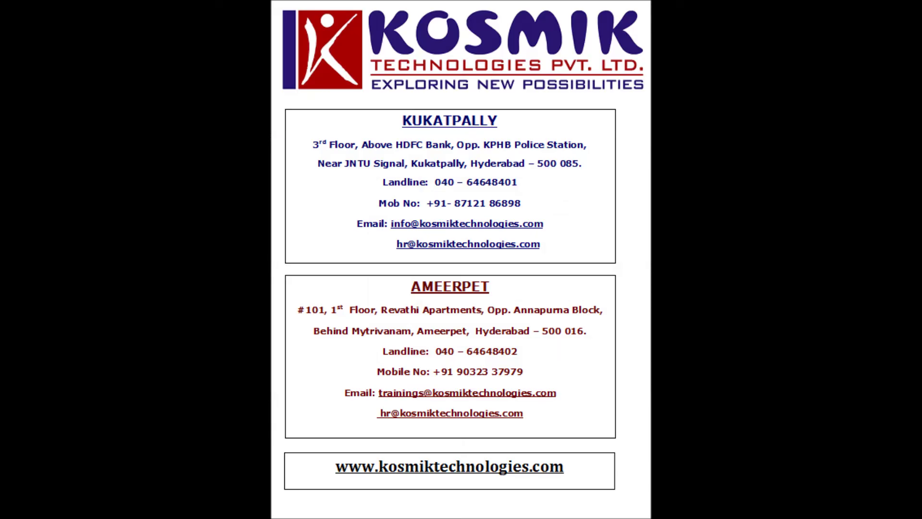